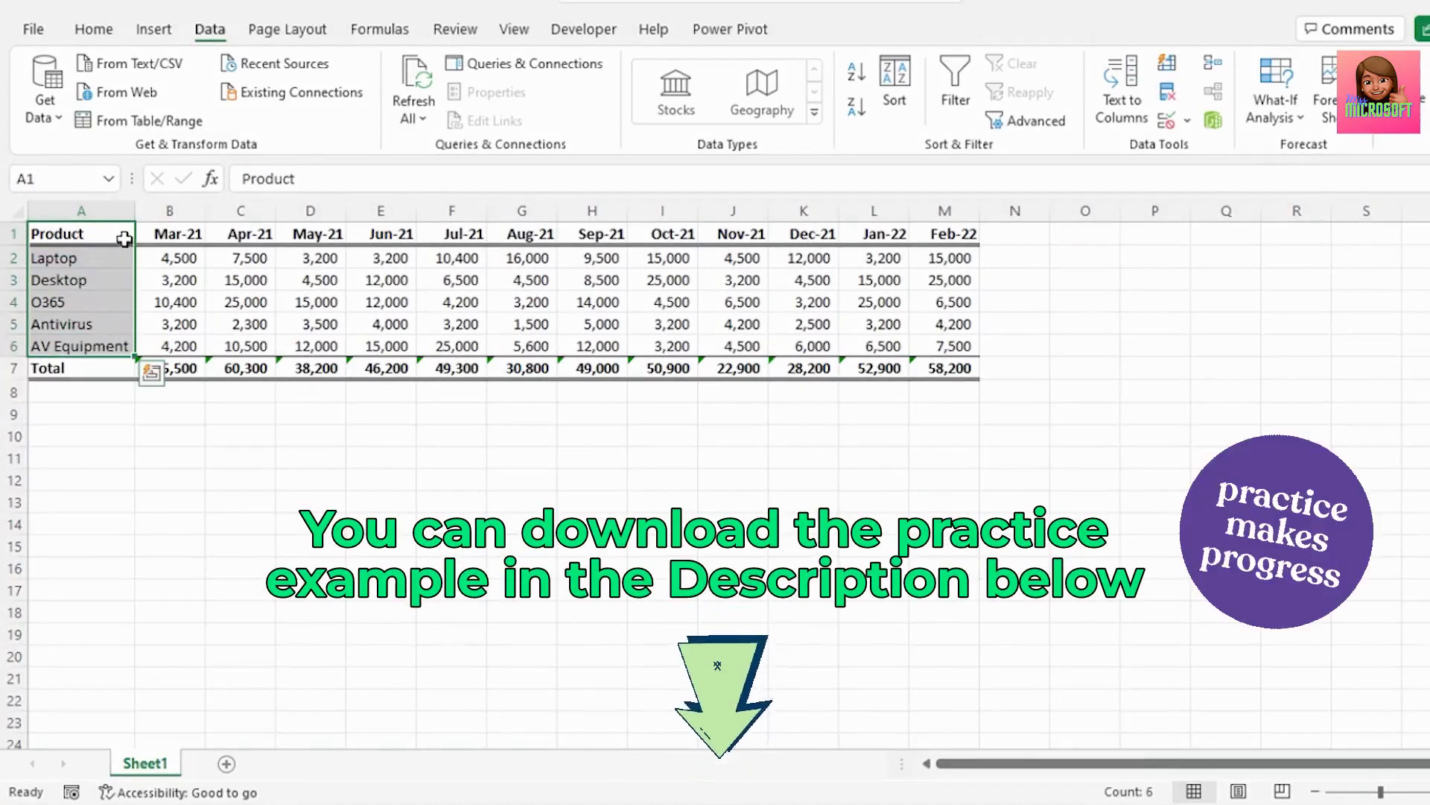
Select the whole sales table A1:M7 and load it into Power Query as a table with headers
left_click_drag(166, 233, 957, 344)
left_click(18, 368)
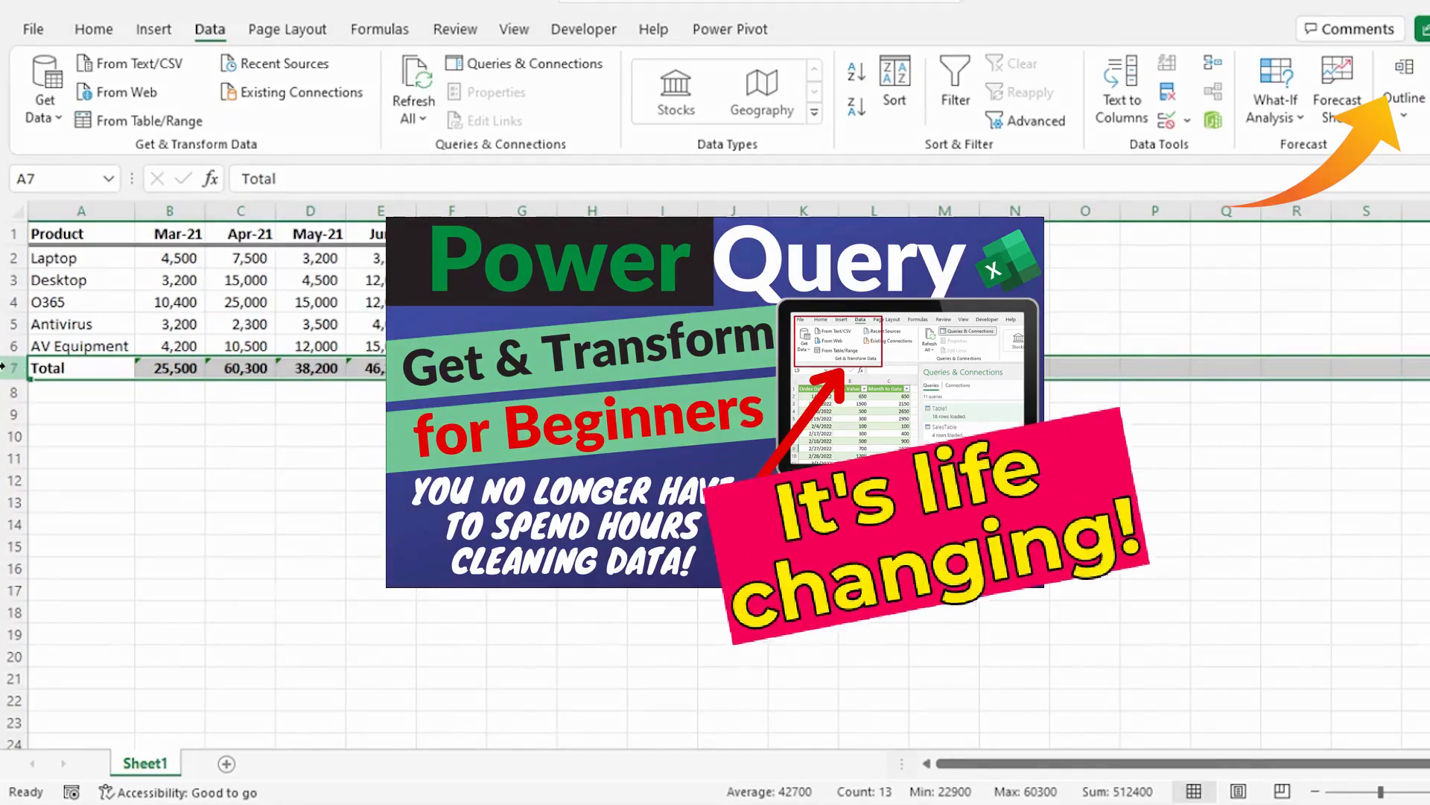
left_click(97, 259)
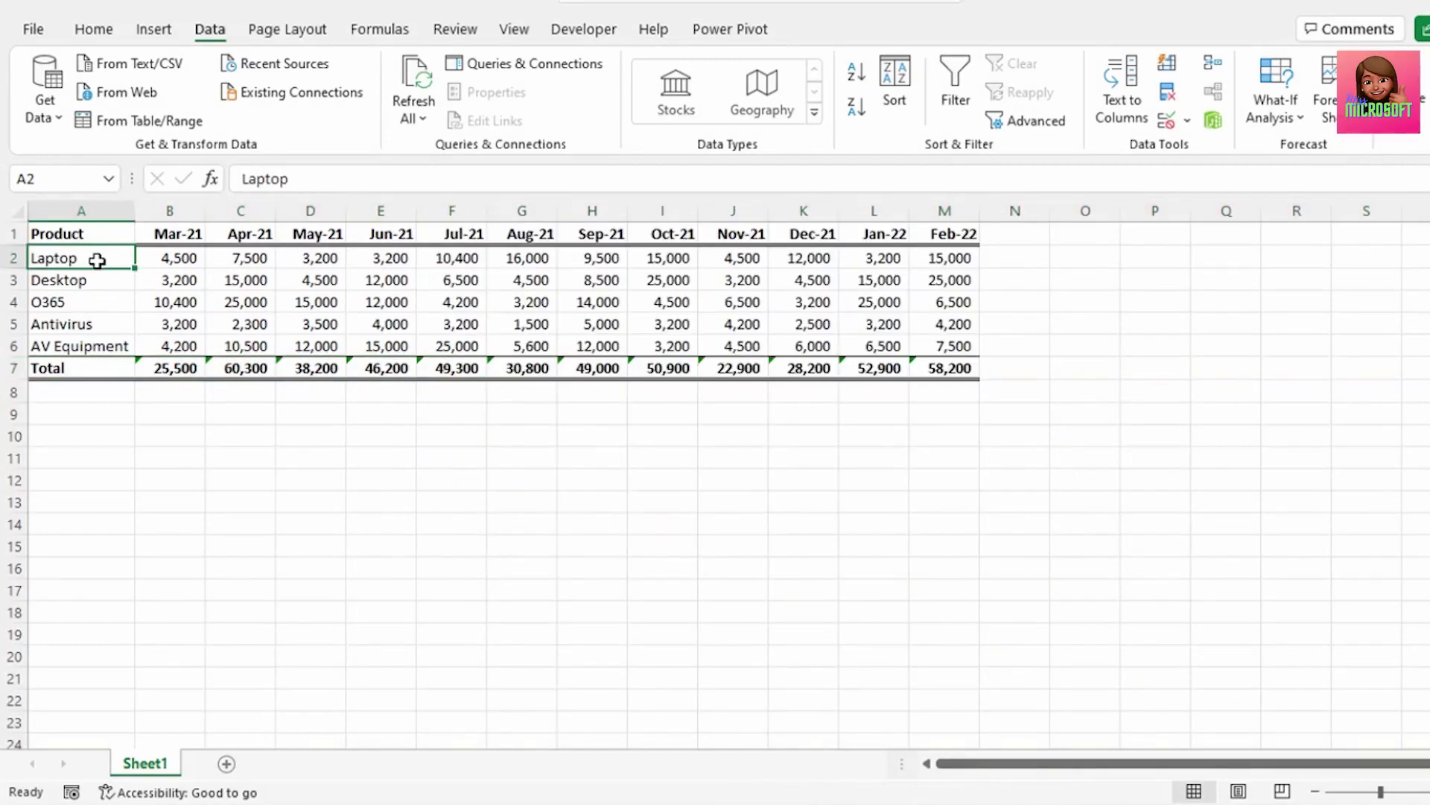
key("ctrl+a")
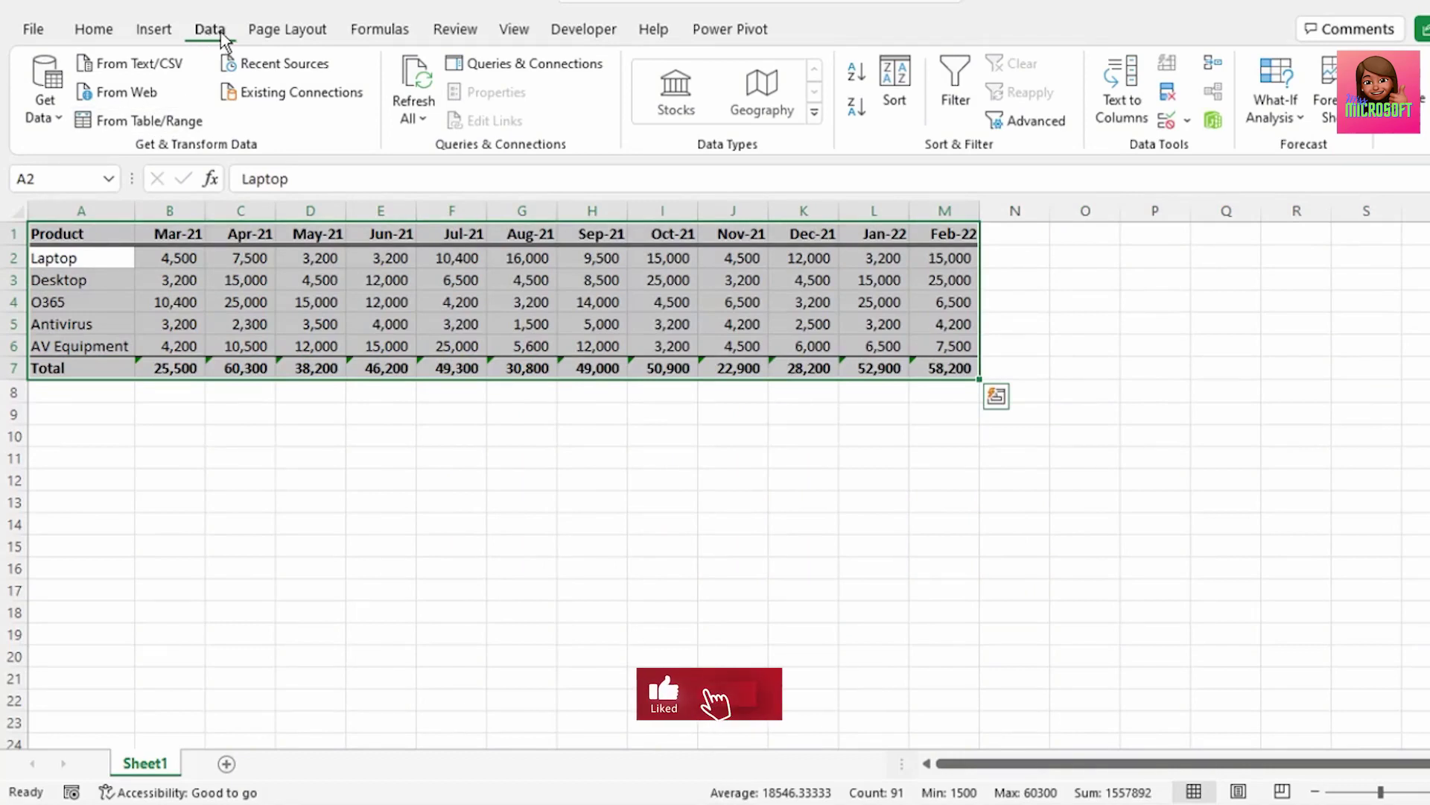
left_click(149, 121)
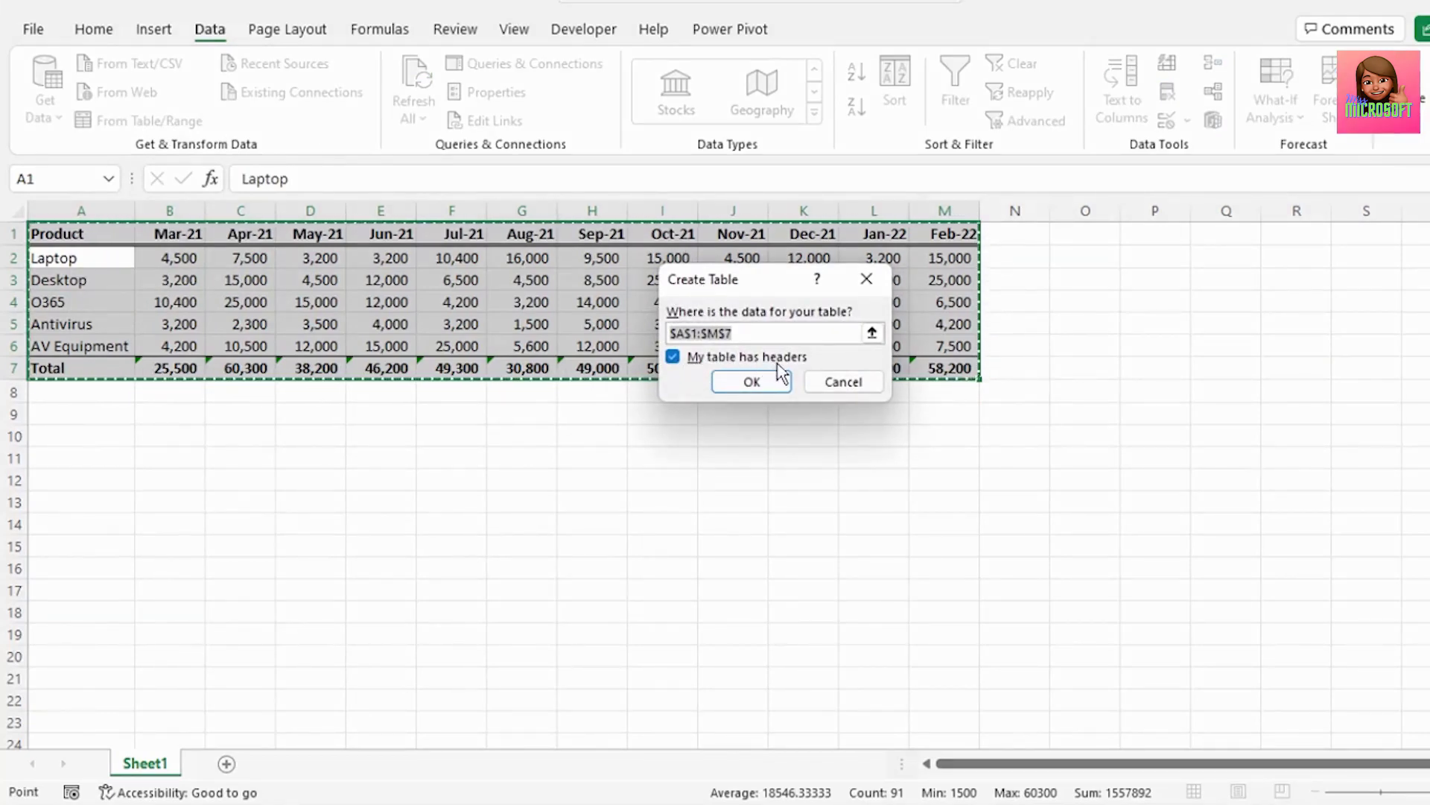
left_click(751, 381)
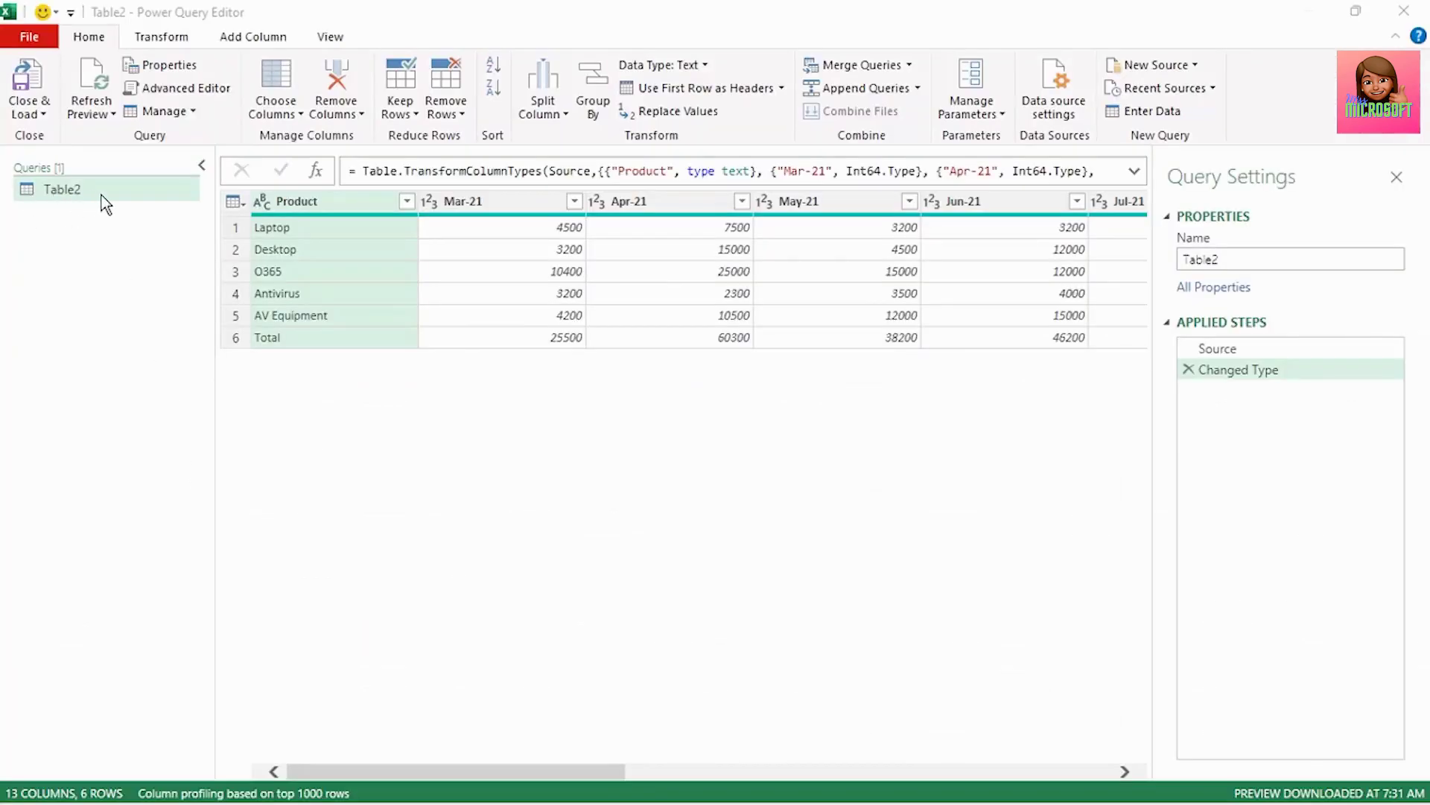
Delete the Changed Type step and unpivot every column except Product into Attribute and Value
left_click(1190, 369)
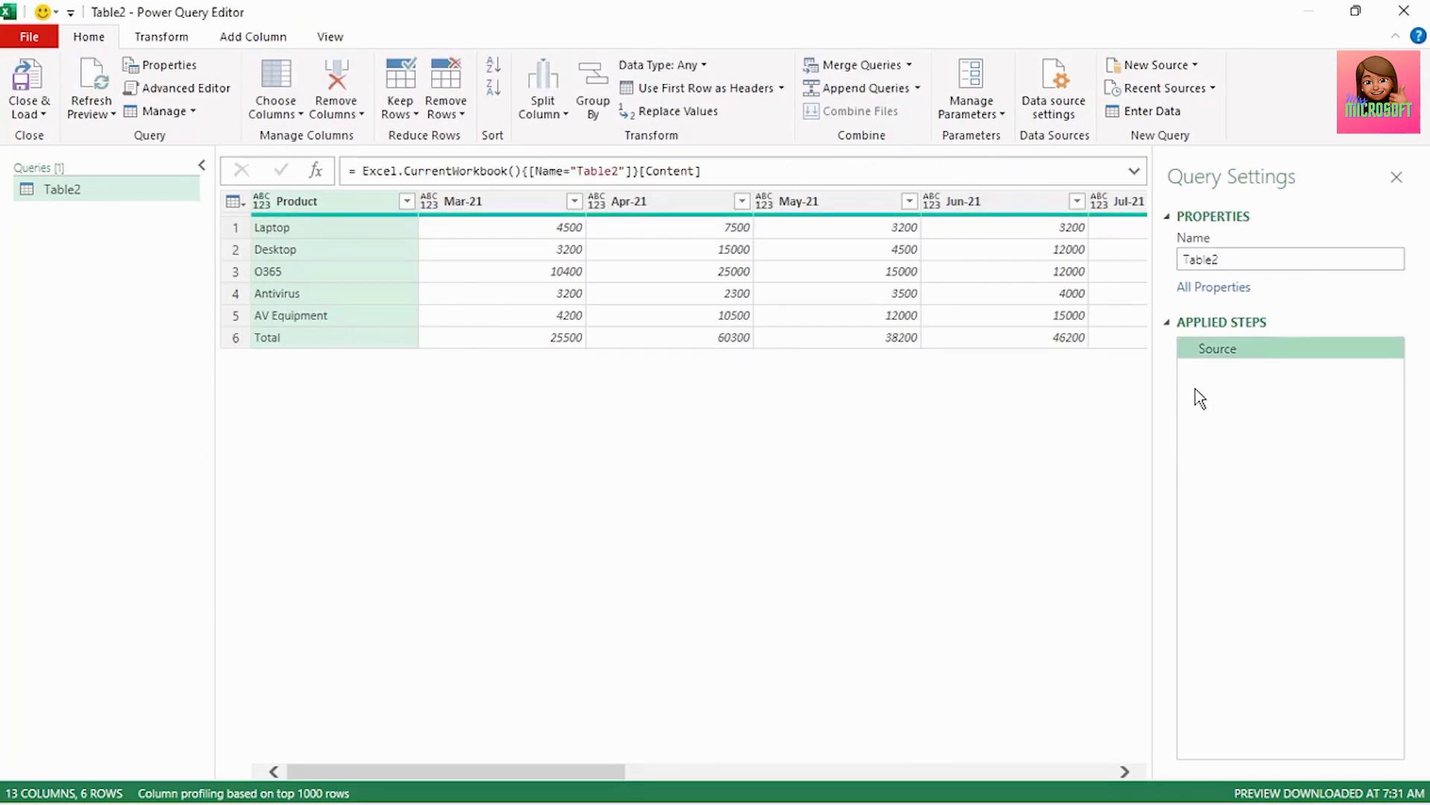
left_click(328, 211)
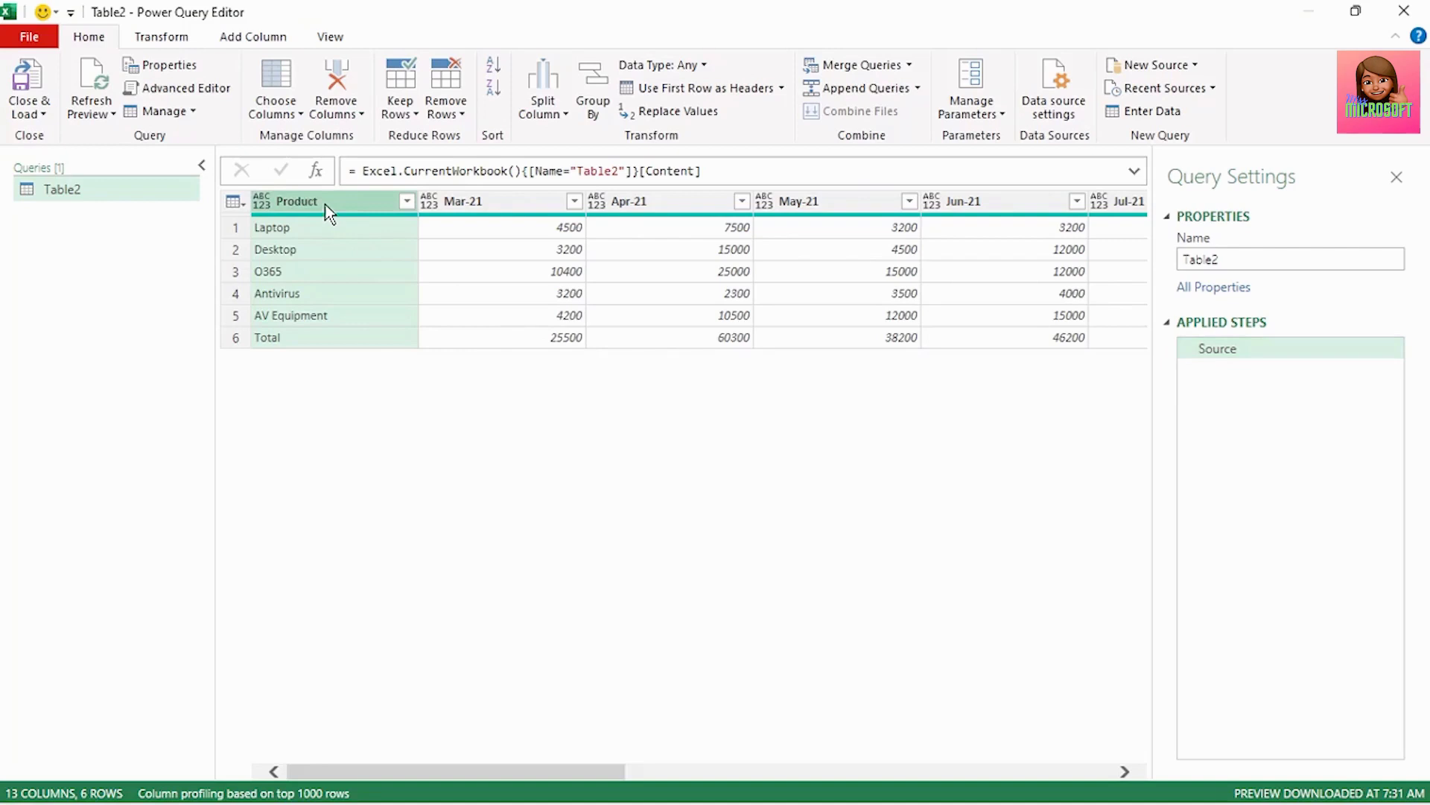
right_click(343, 203)
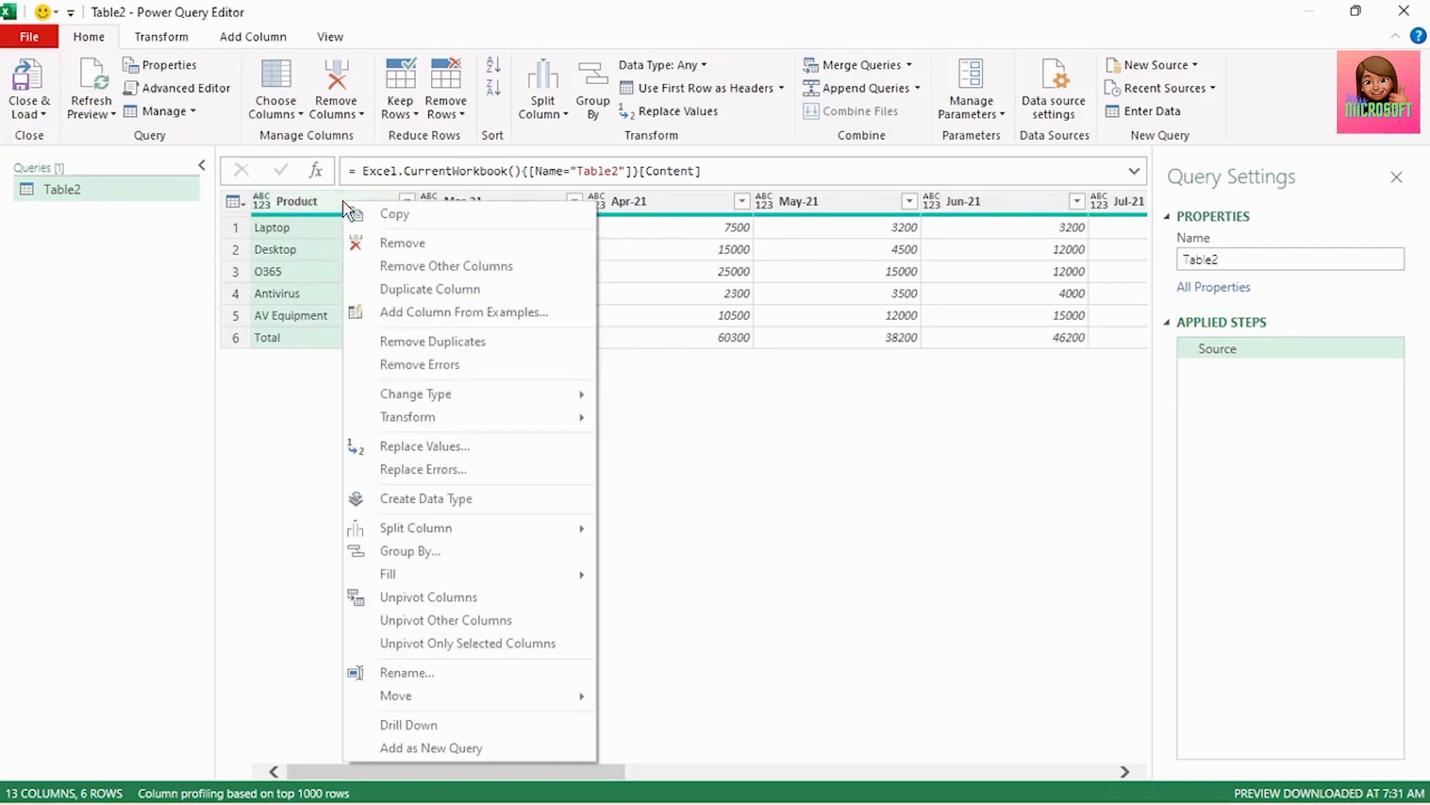
left_click(450, 622)
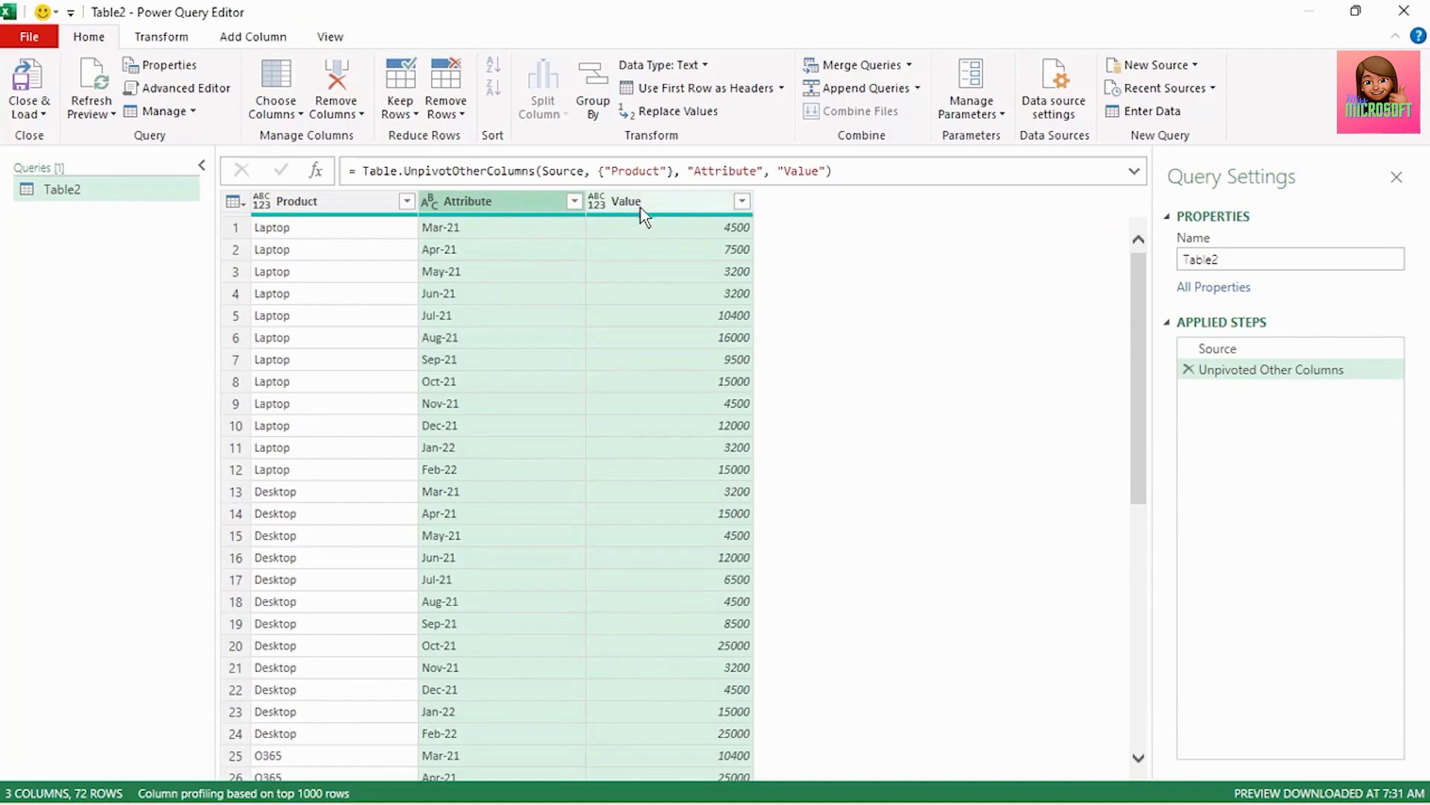
scroll(555, 332, "down", 15)
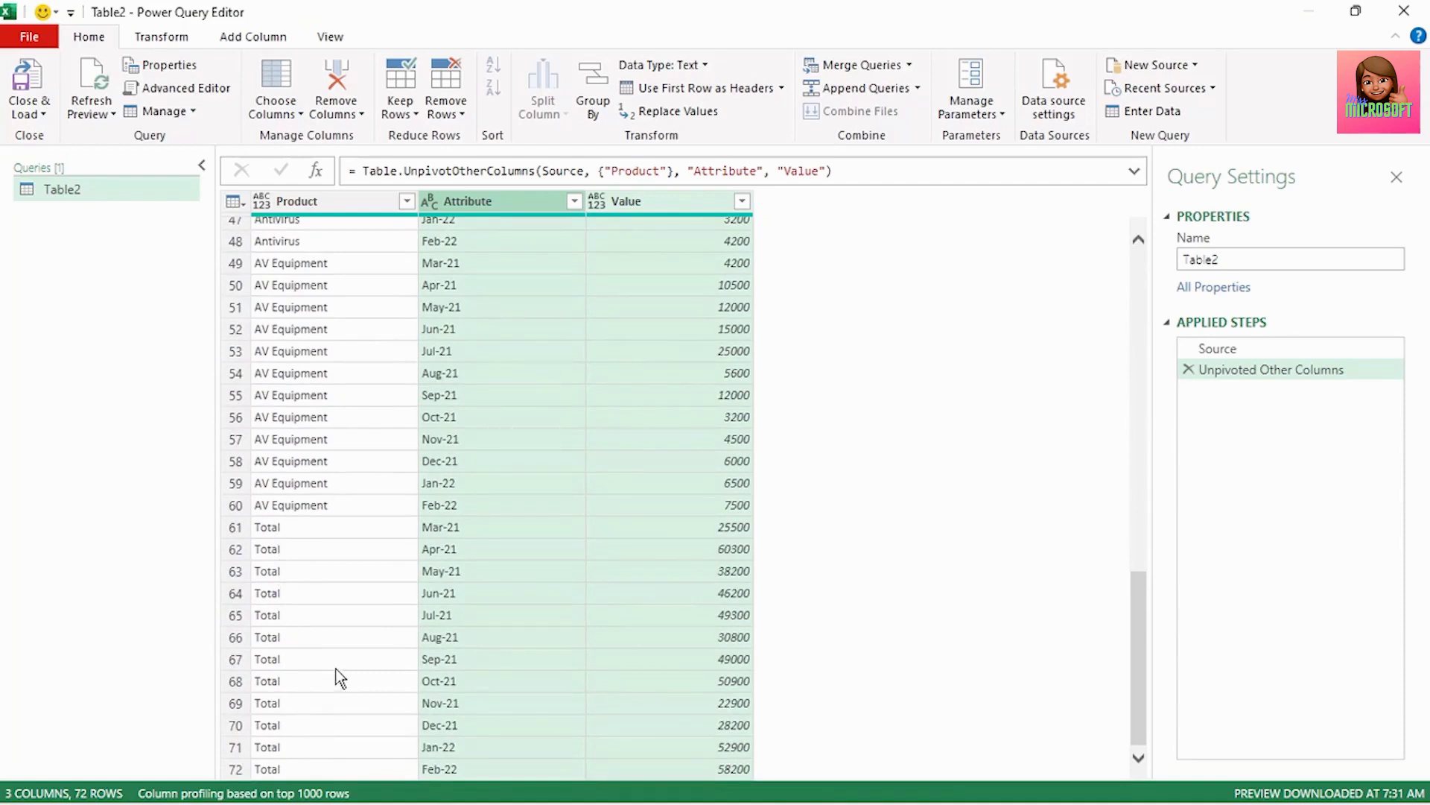
Filter Product to exclude values ending with 'Total'
left_click(335, 615)
right_click(336, 616)
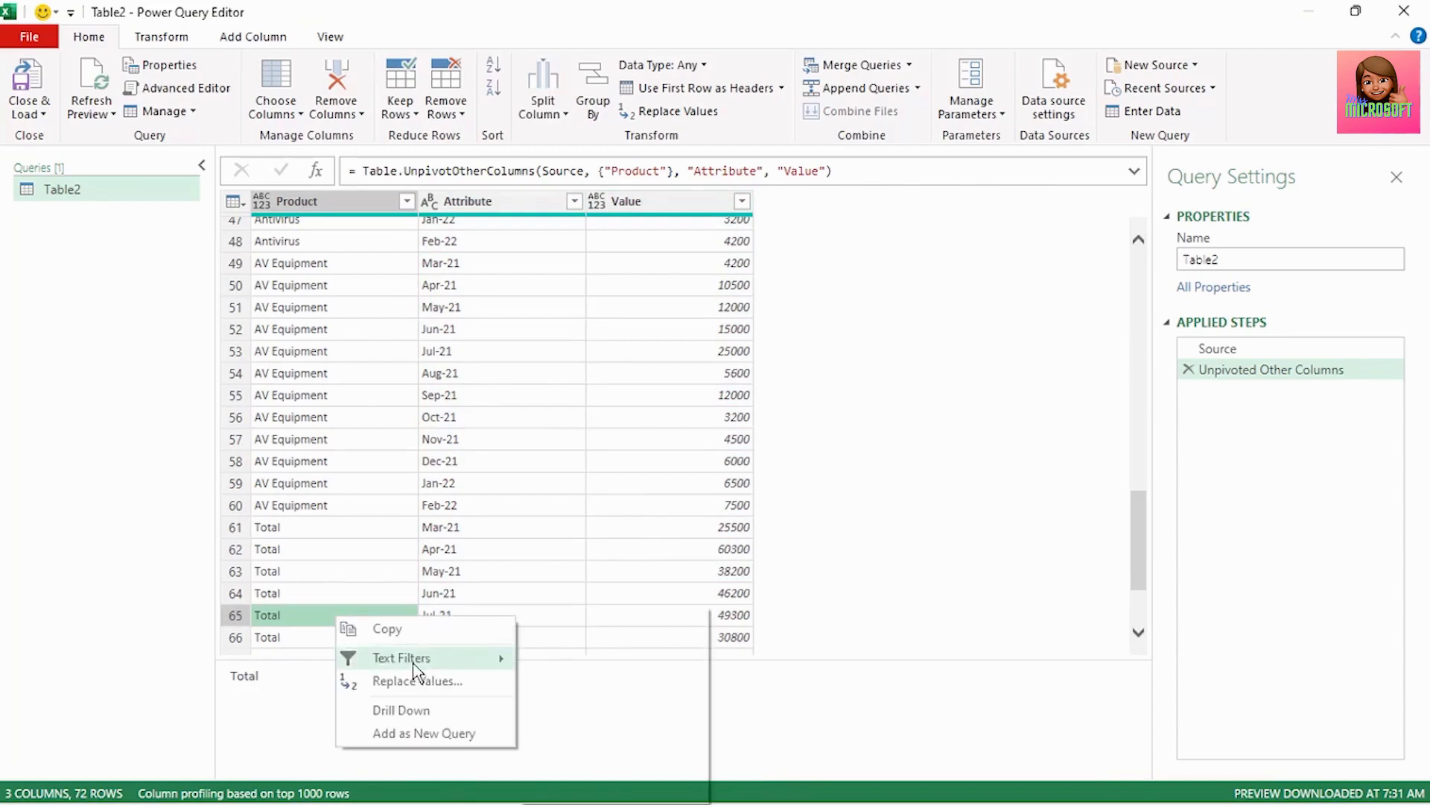
mouse_move(415, 669)
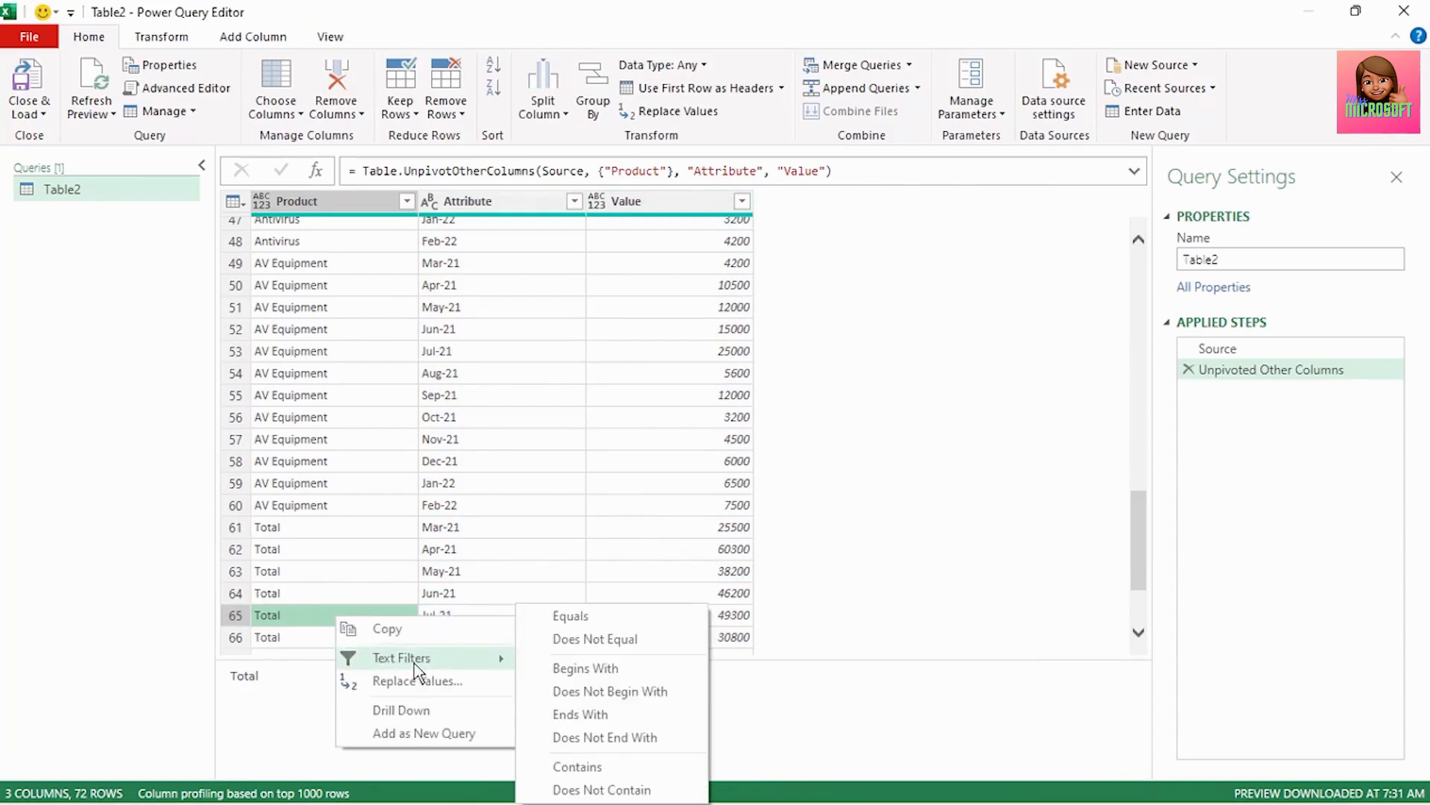
left_click(588, 739)
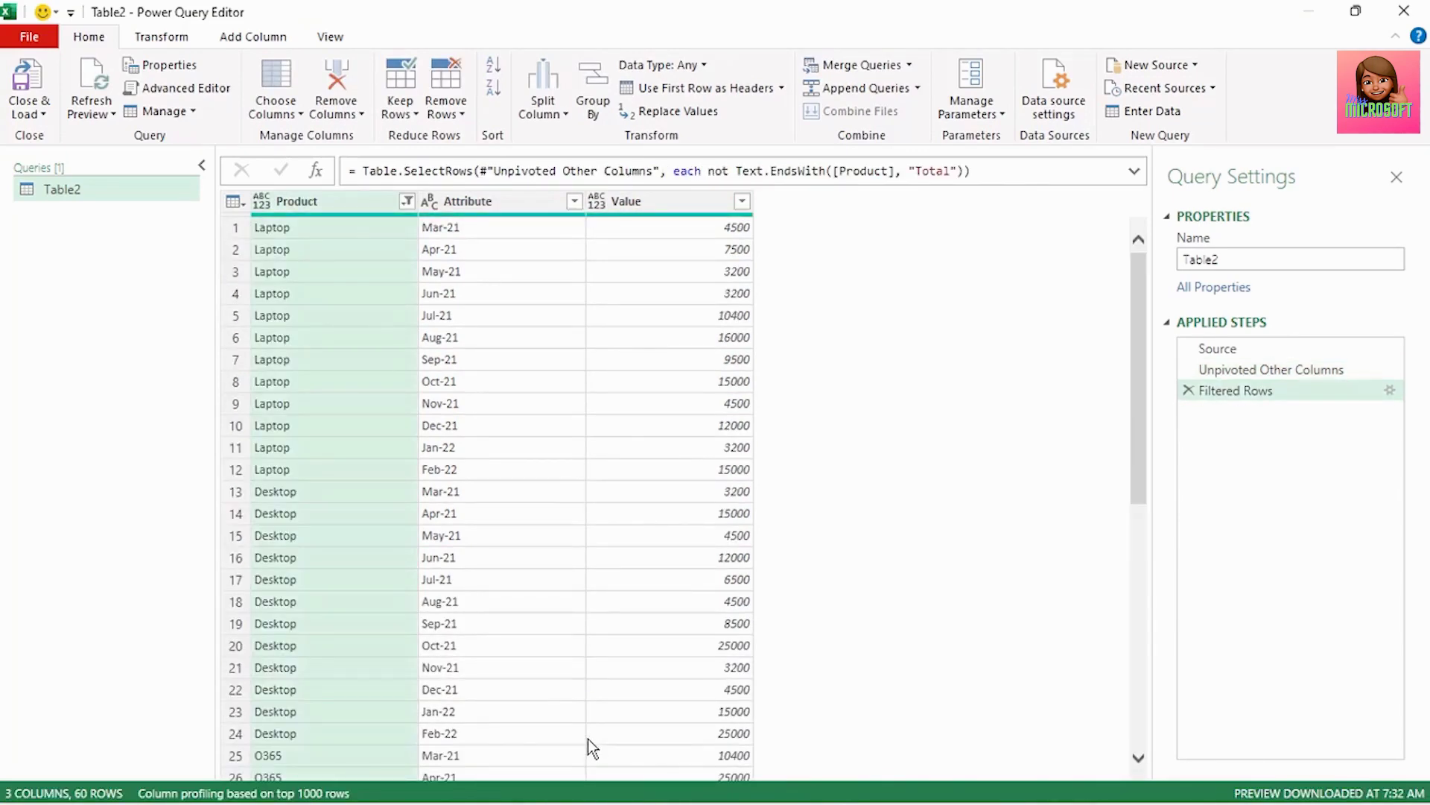
scroll(588, 739, "down", 11)
Set Product to Text, rename Attribute to 'Month', and set Value to Currency
left_click(261, 202)
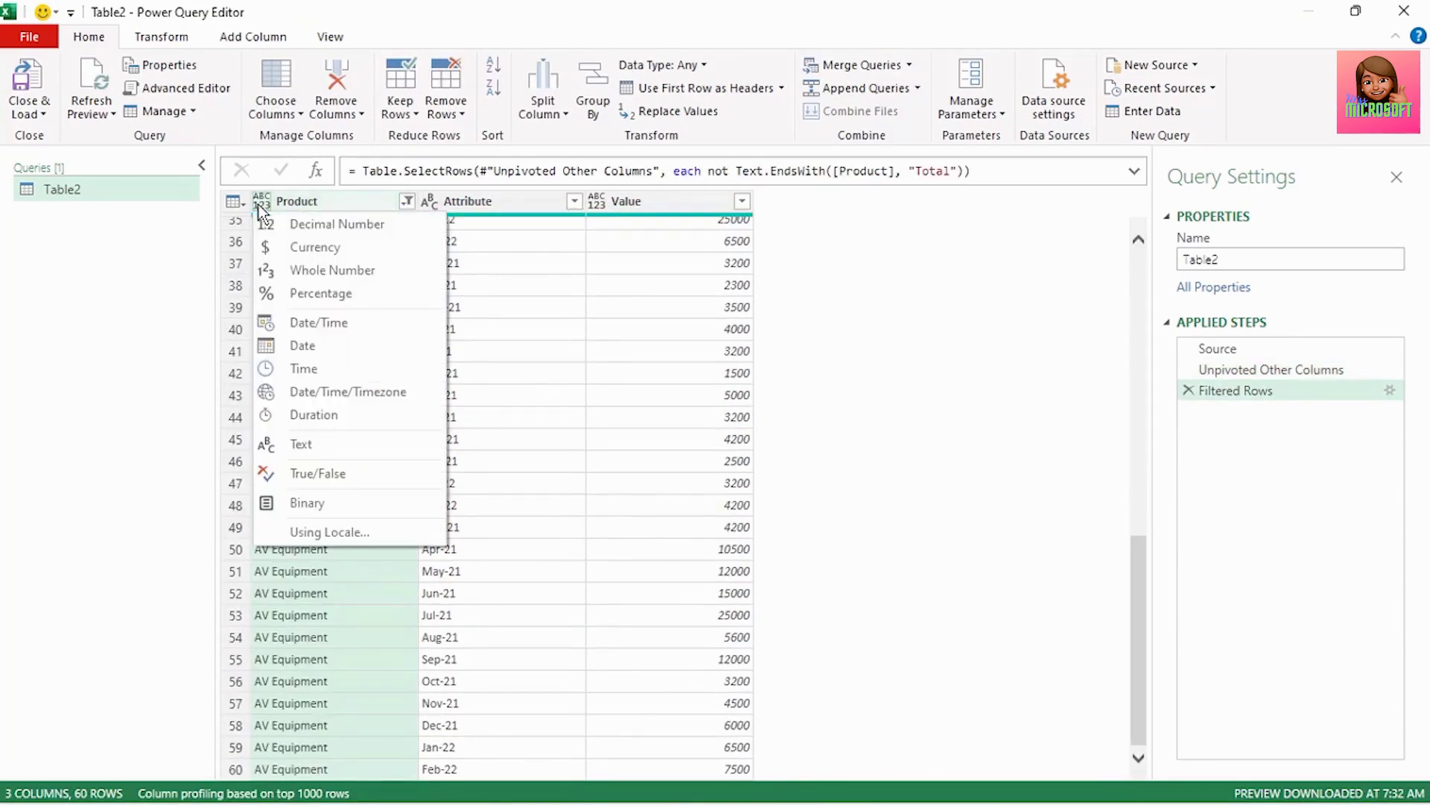
left_click(302, 444)
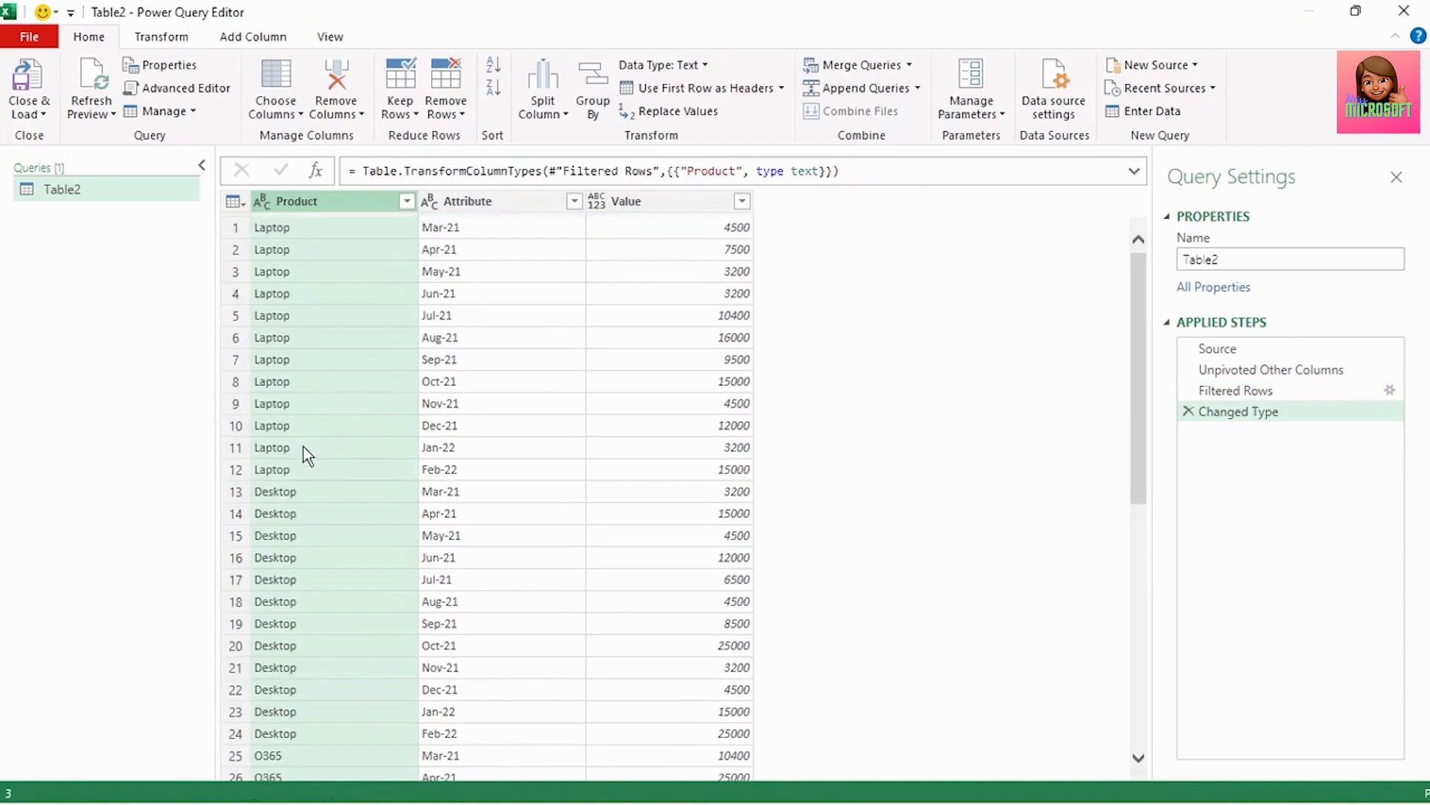
left_click(430, 201)
double_click(466, 201)
type("Mo")
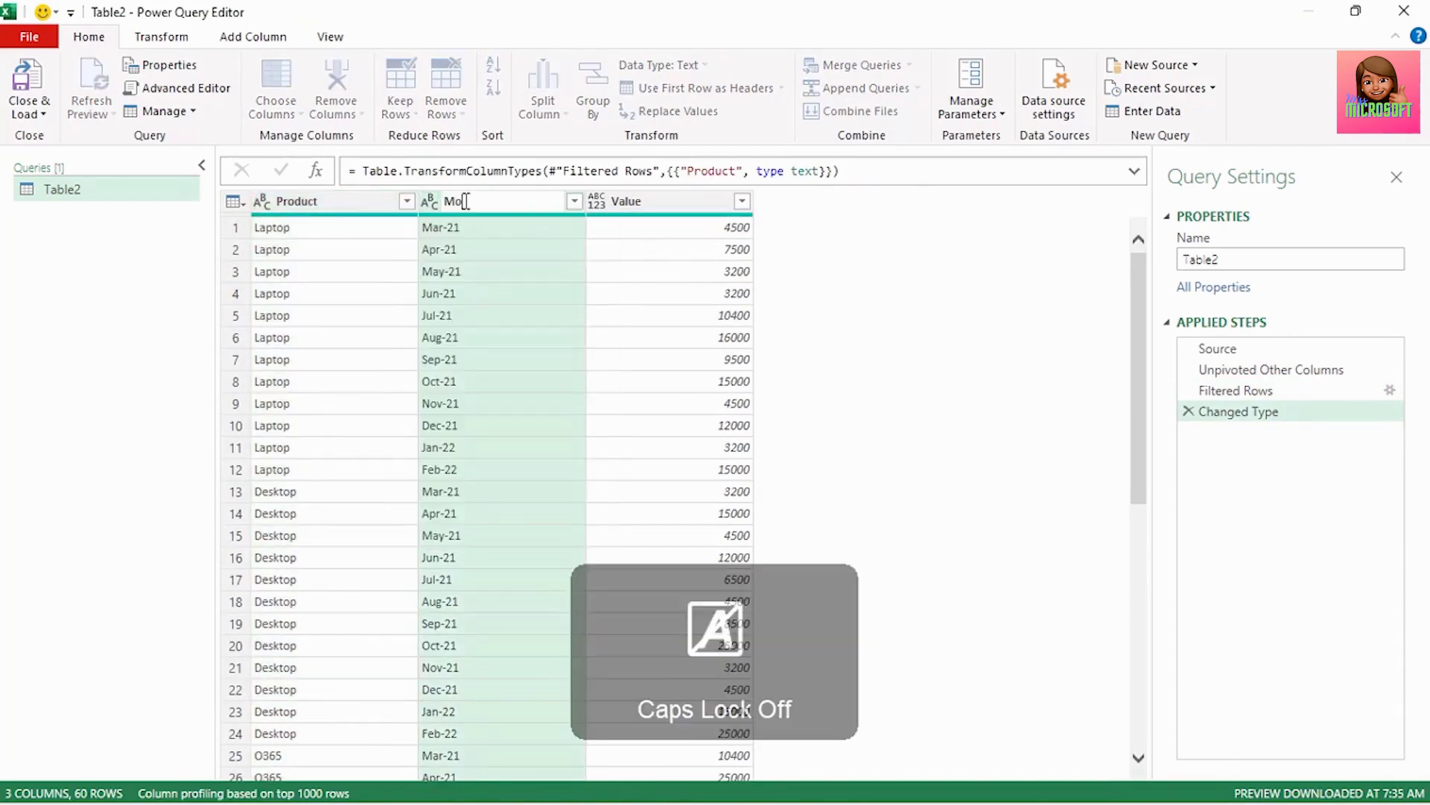
type("nth")
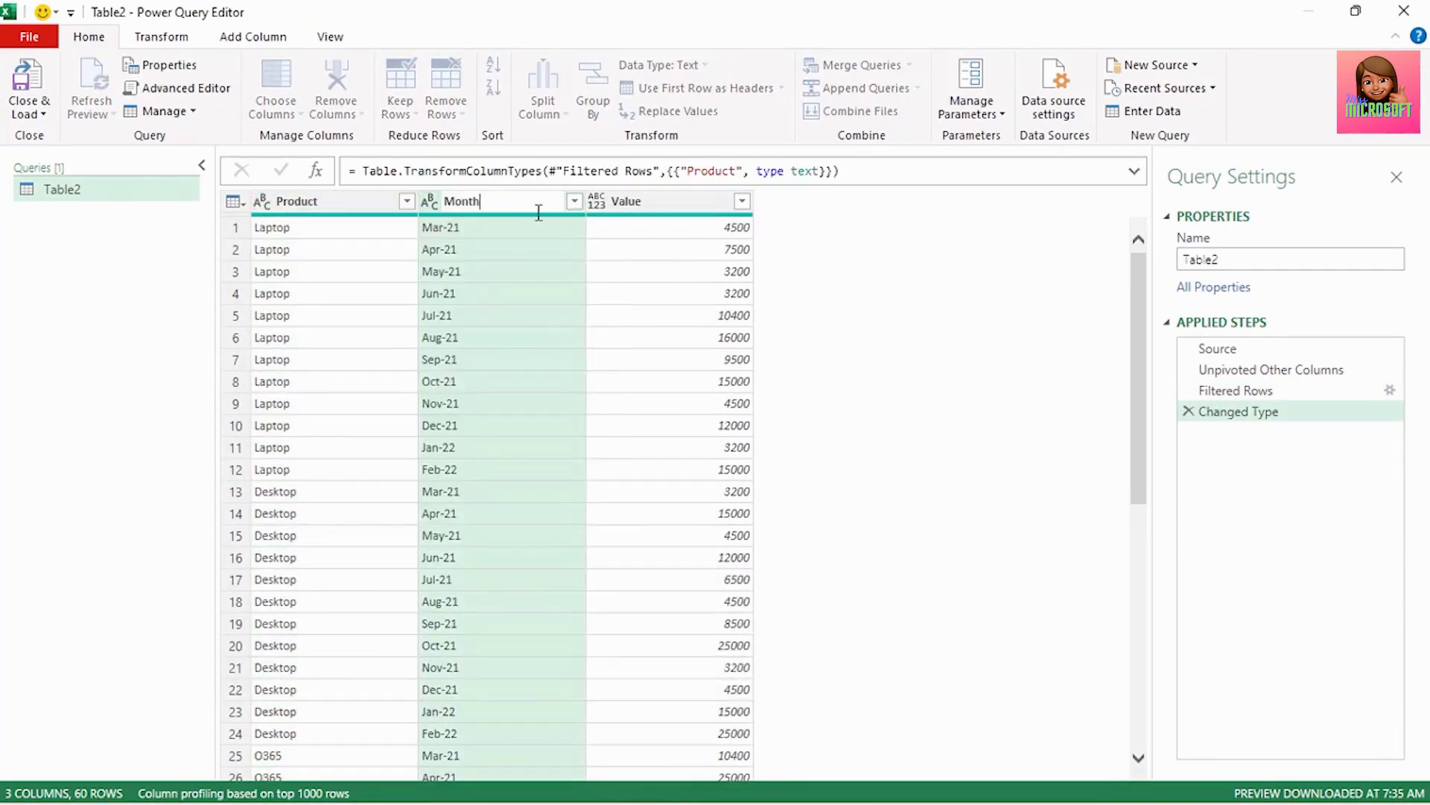
key("Return")
left_click(596, 201)
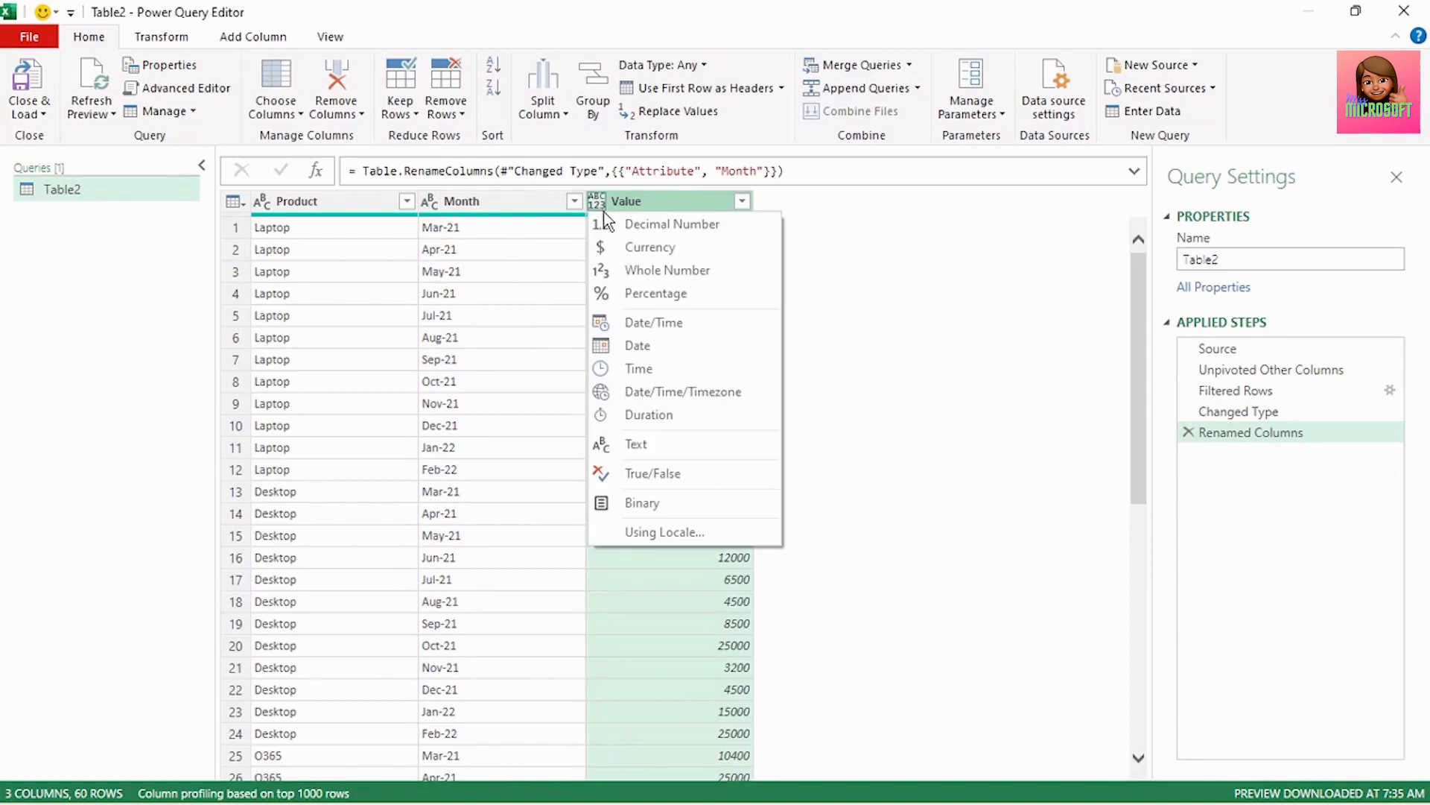
left_click(626, 250)
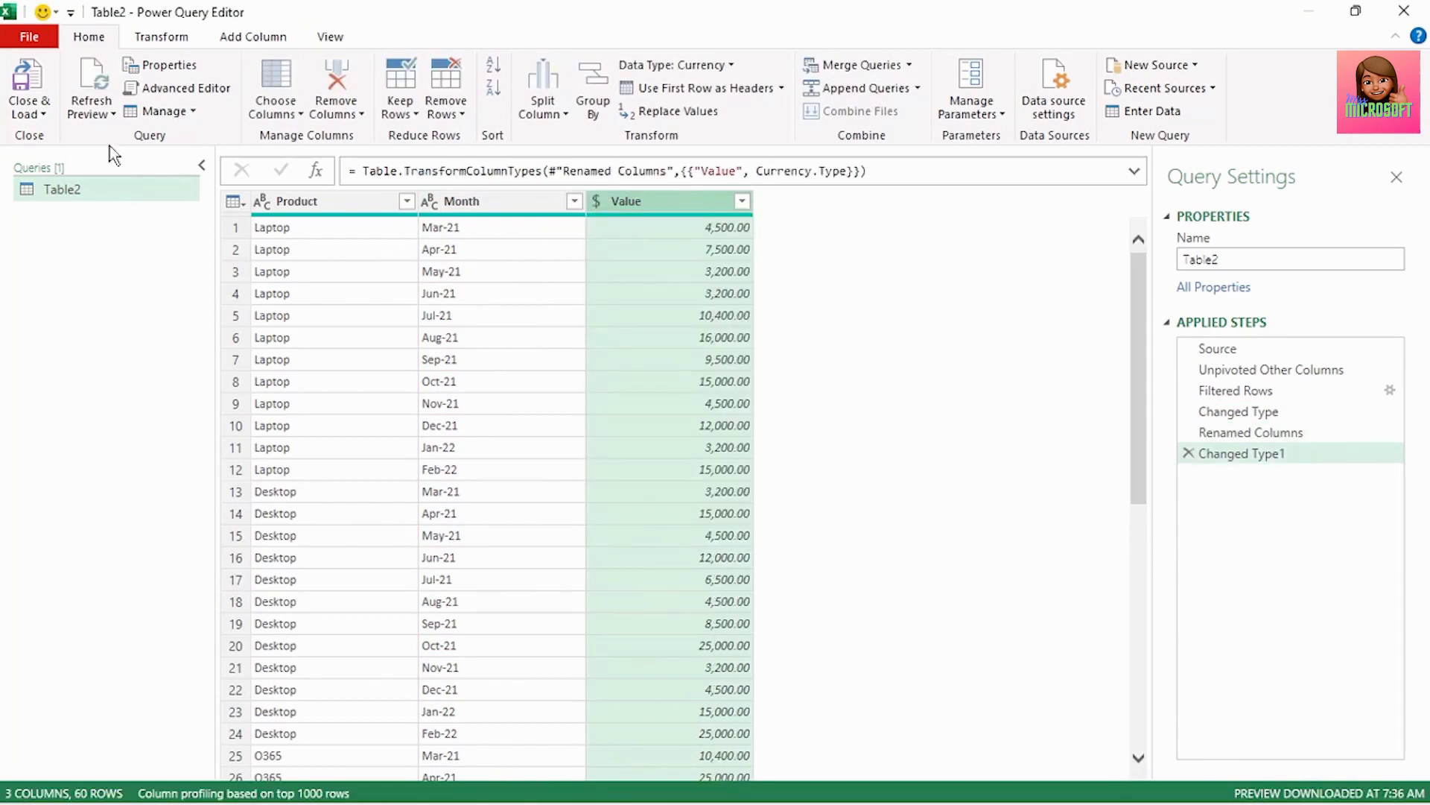
Close & Load the query to Excel, then check the new iPhone row 7 on Sheet1
left_click(30, 37)
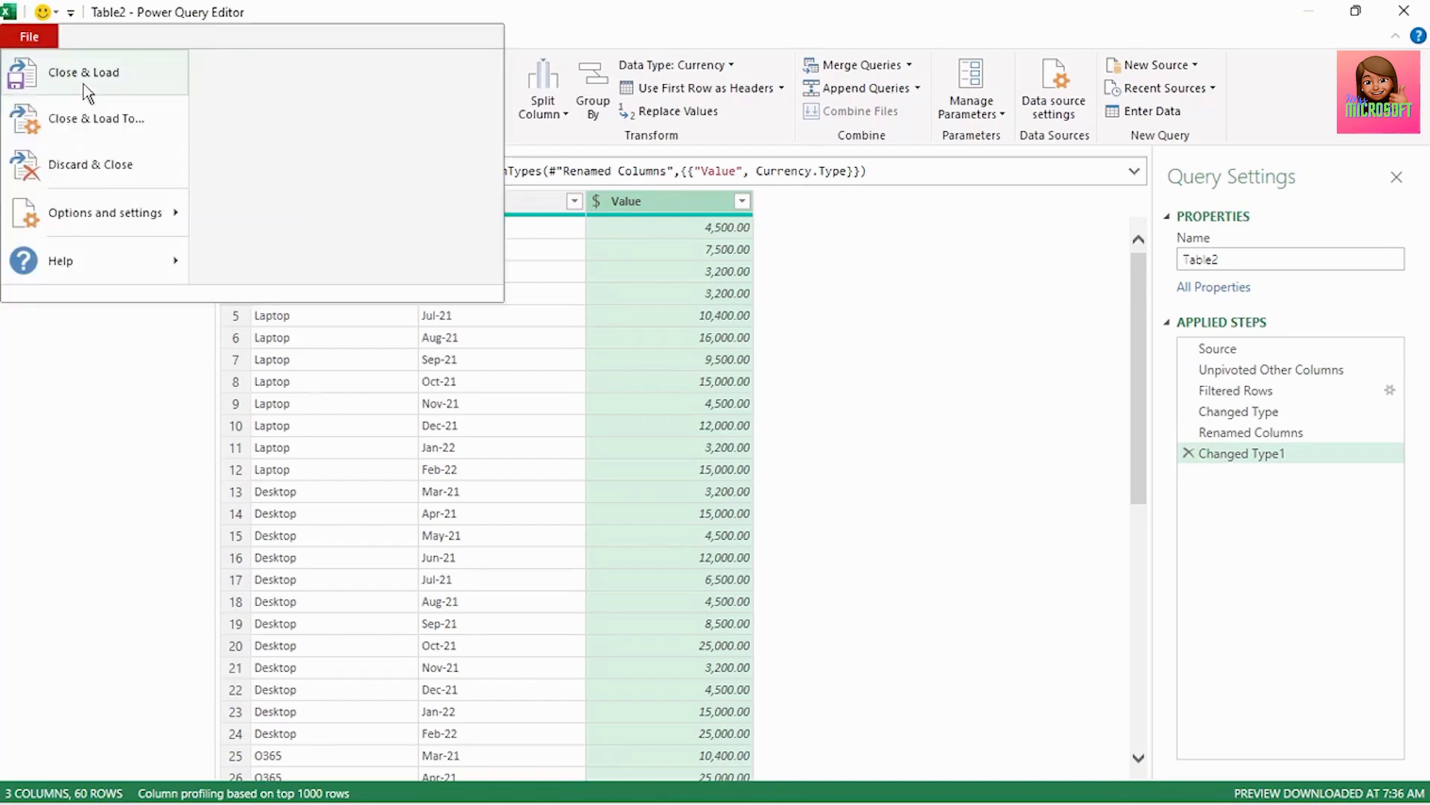
left_click(86, 92)
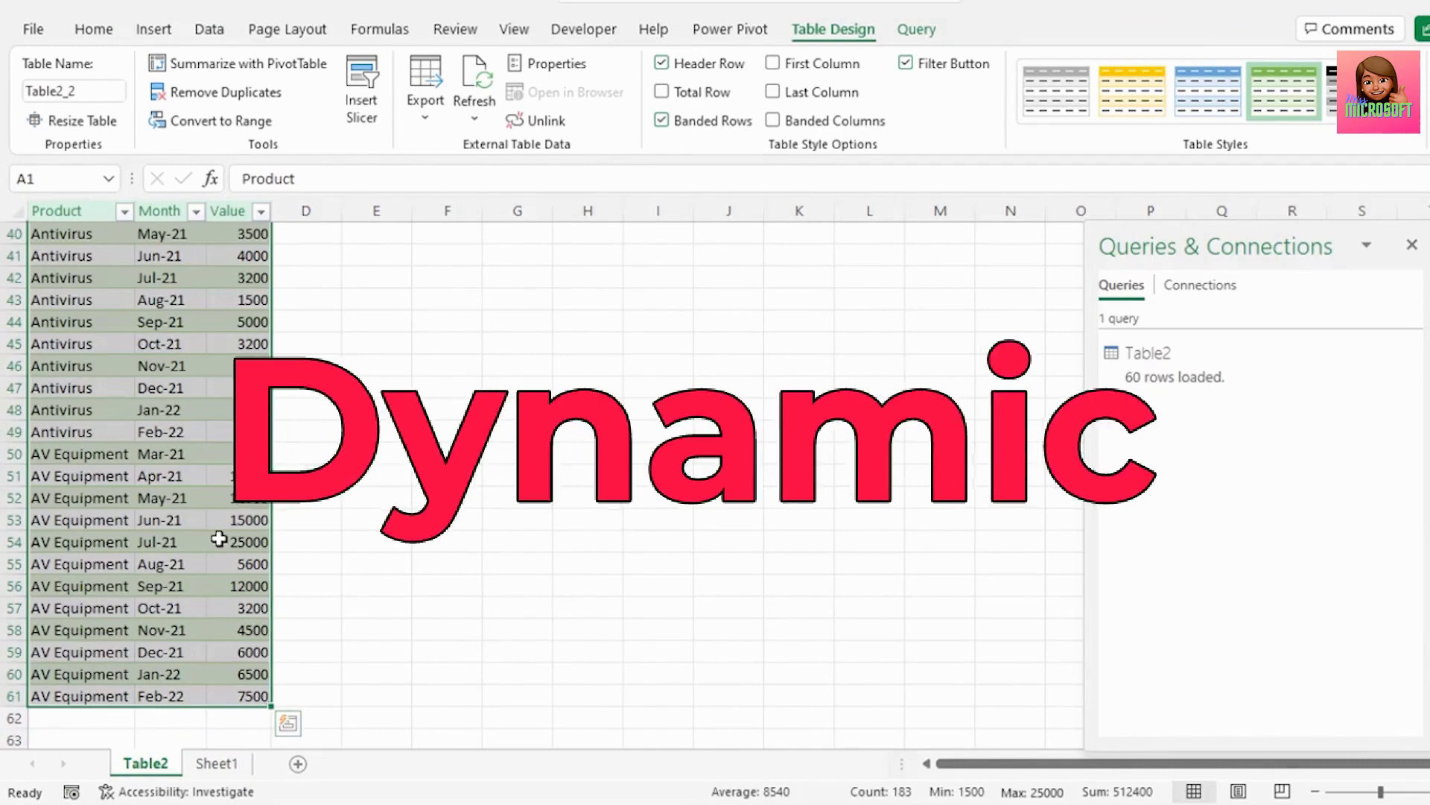
left_click(217, 763)
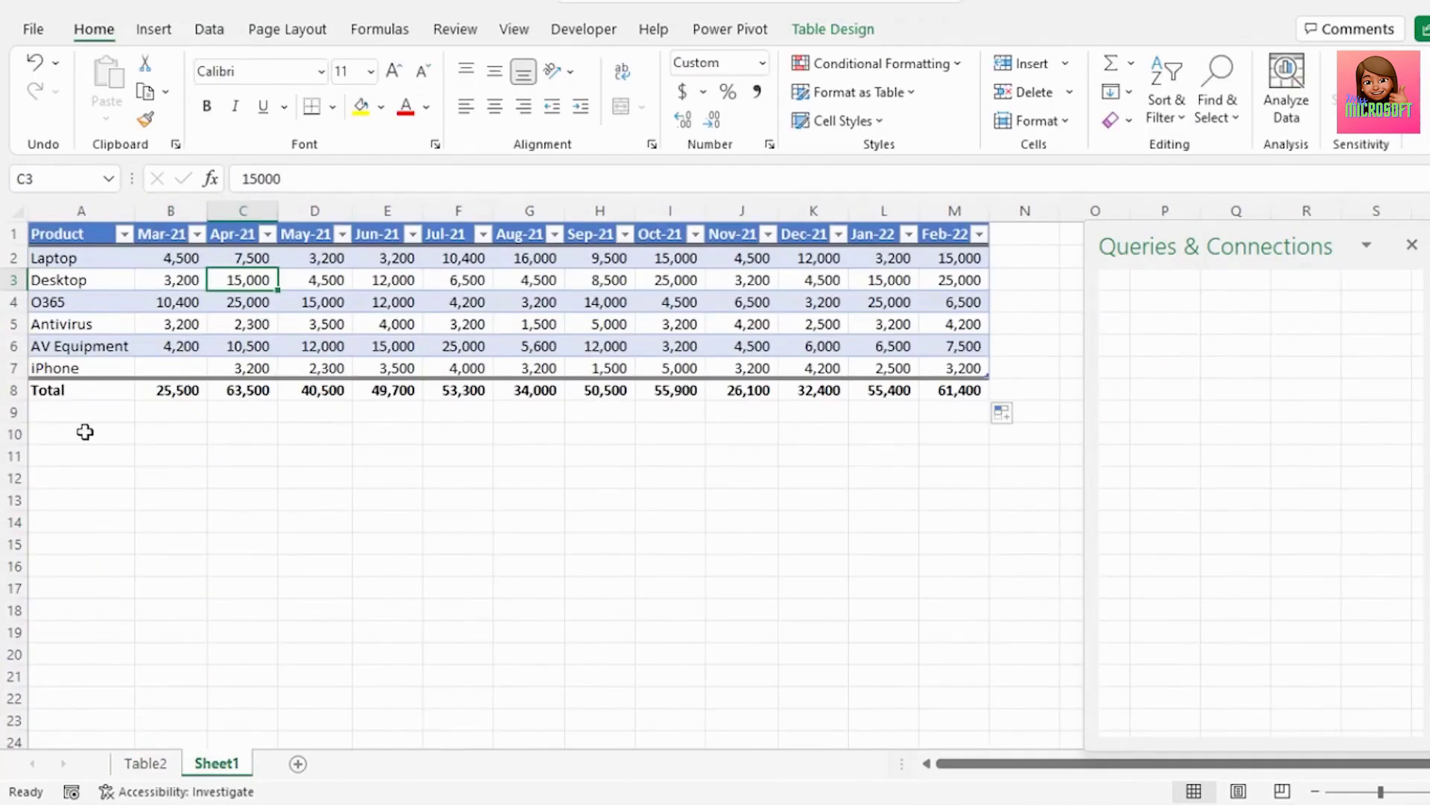
left_click(3, 367)
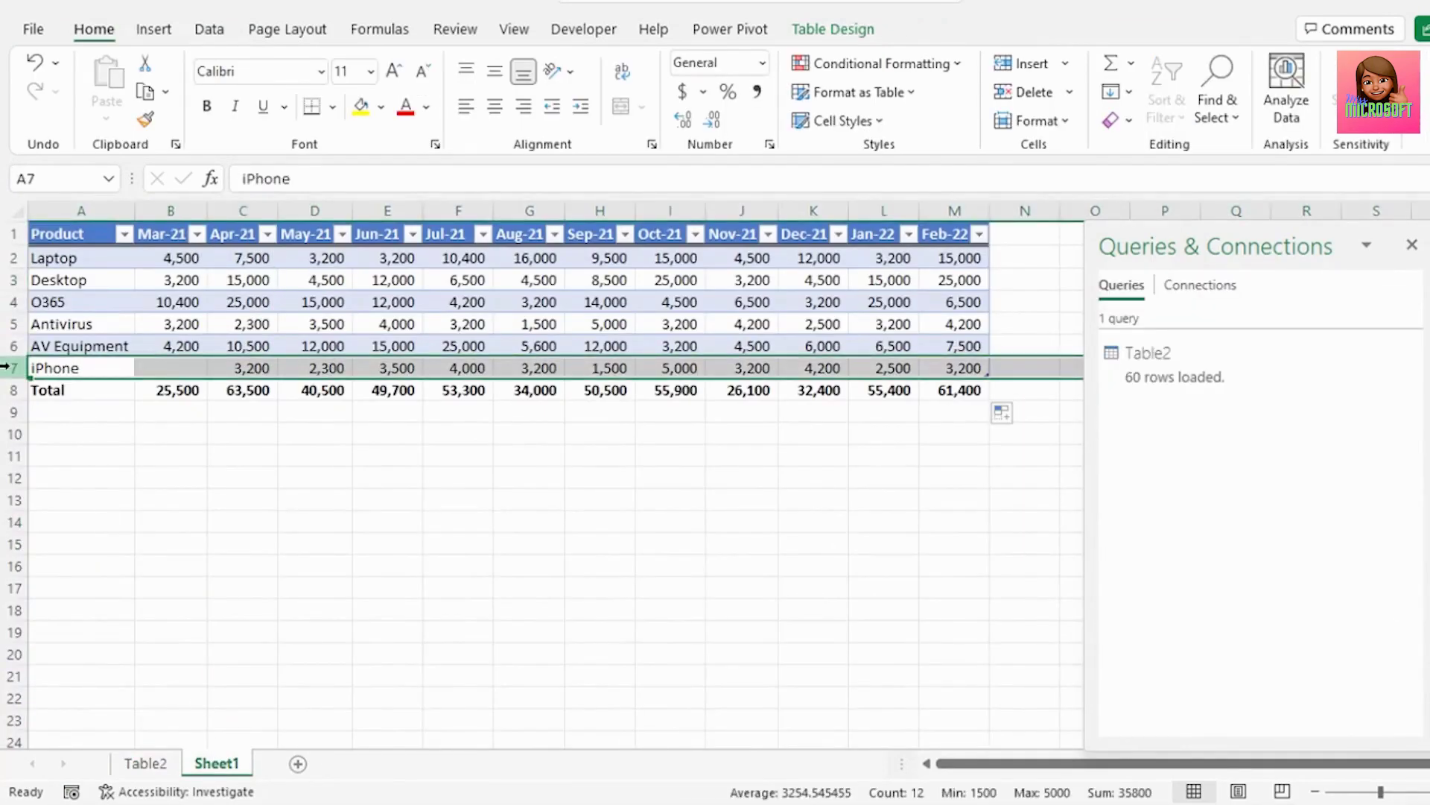
Refresh the Table2 query results so the new iPhone rows appear
left_click(145, 763)
right_click(153, 344)
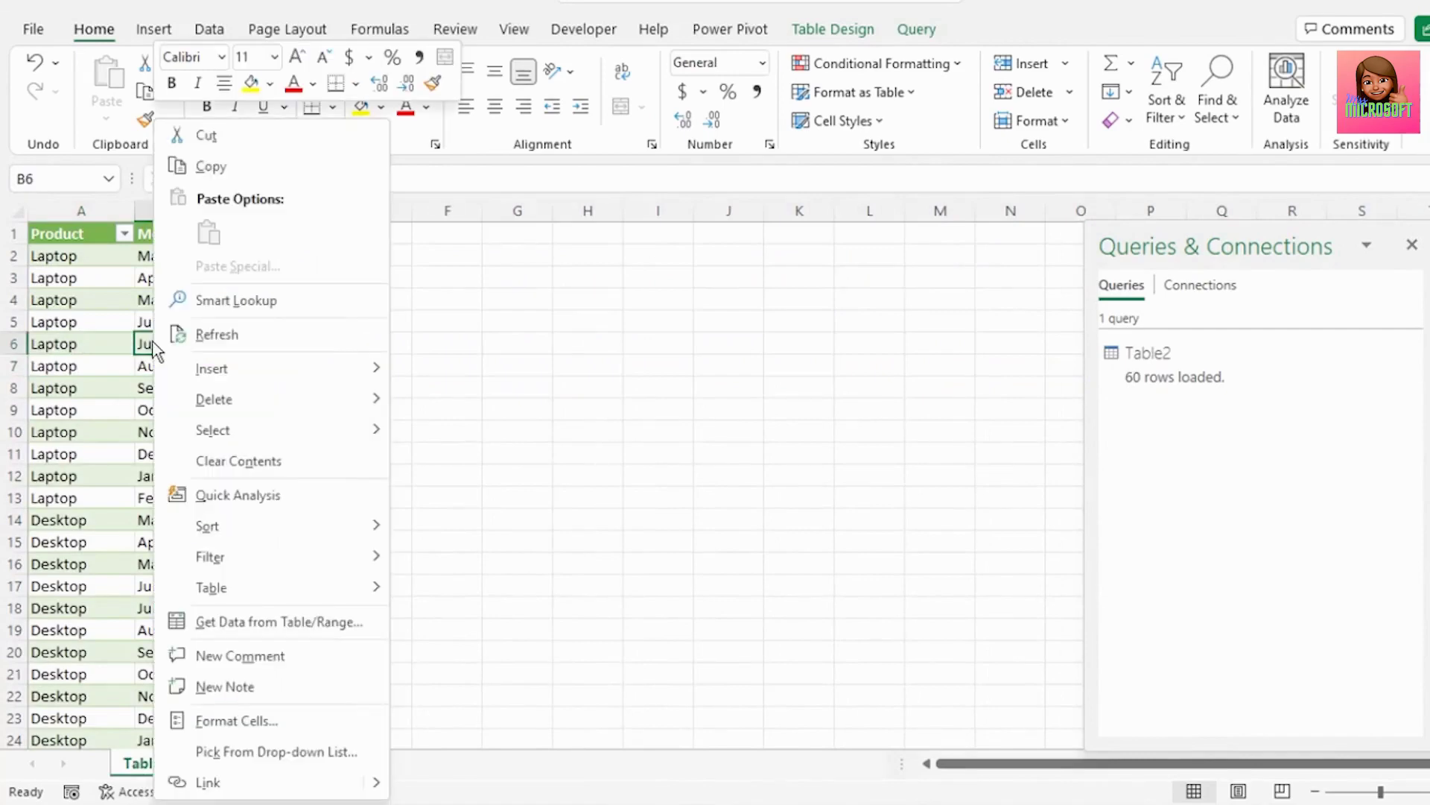
left_click(216, 334)
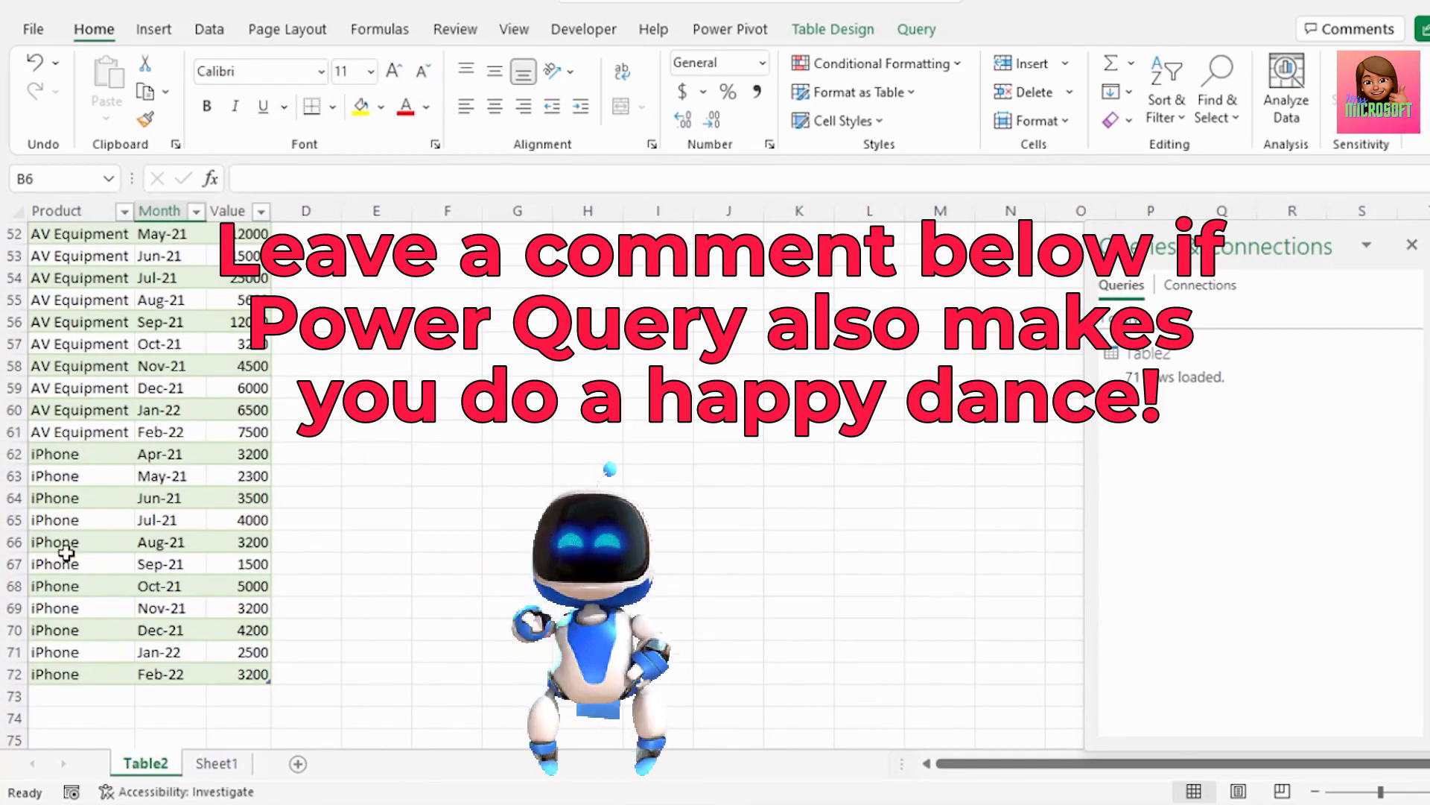
left_click_drag(57, 454, 223, 519)
left_click_drag(223, 519, 241, 663)
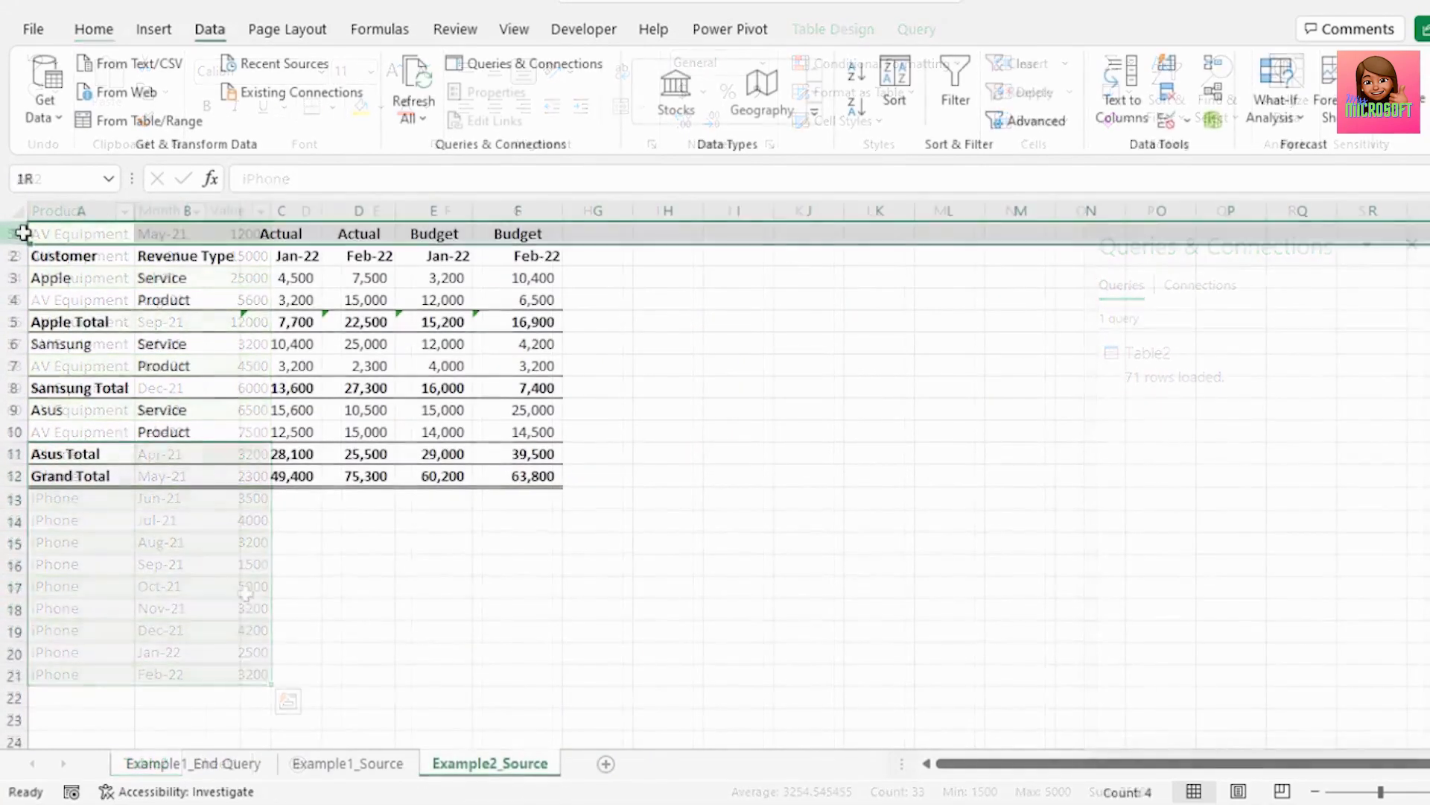
Create a table from report range A1:F12 with 'My table has headers' unticked
left_click_drag(13, 233, 14, 255)
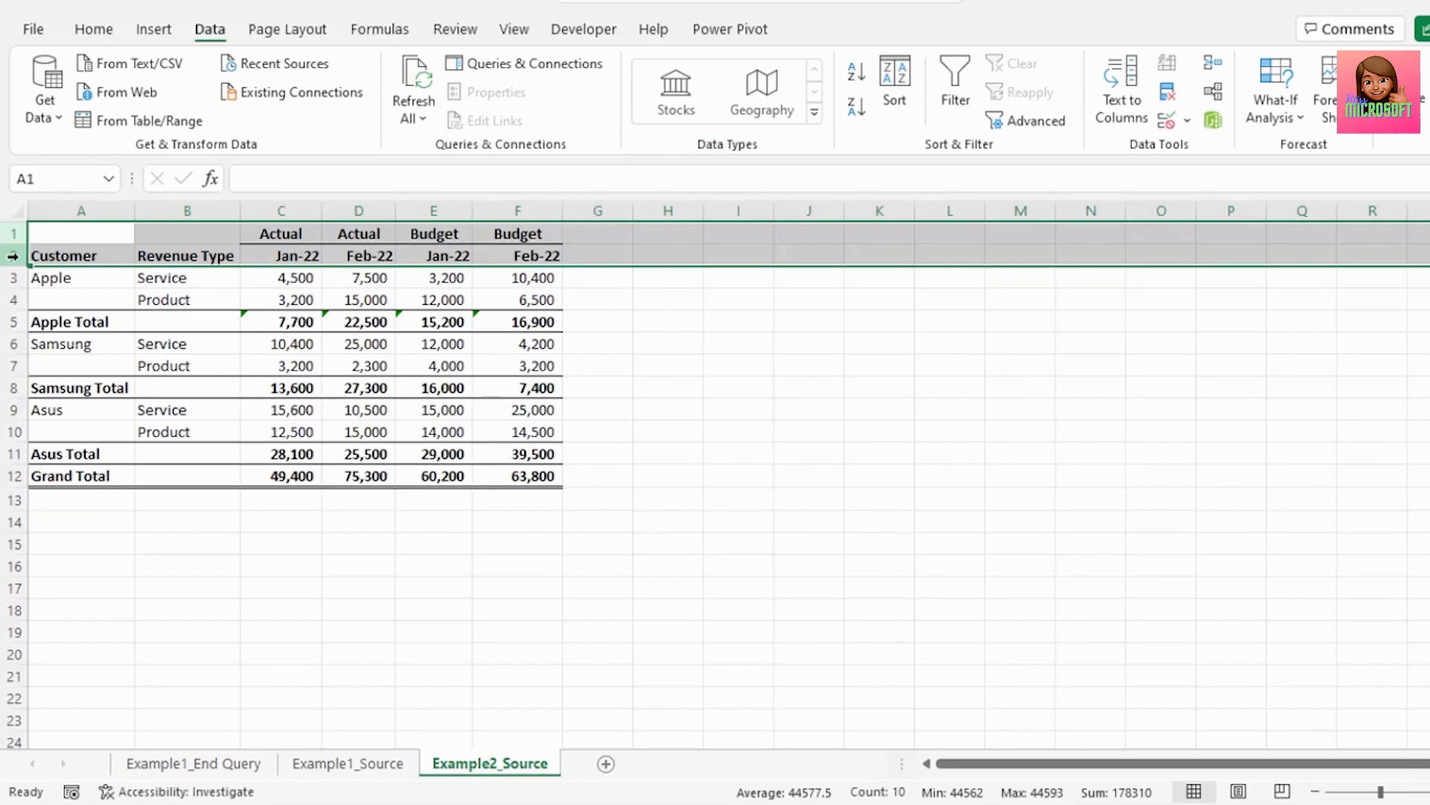
left_click(51, 237)
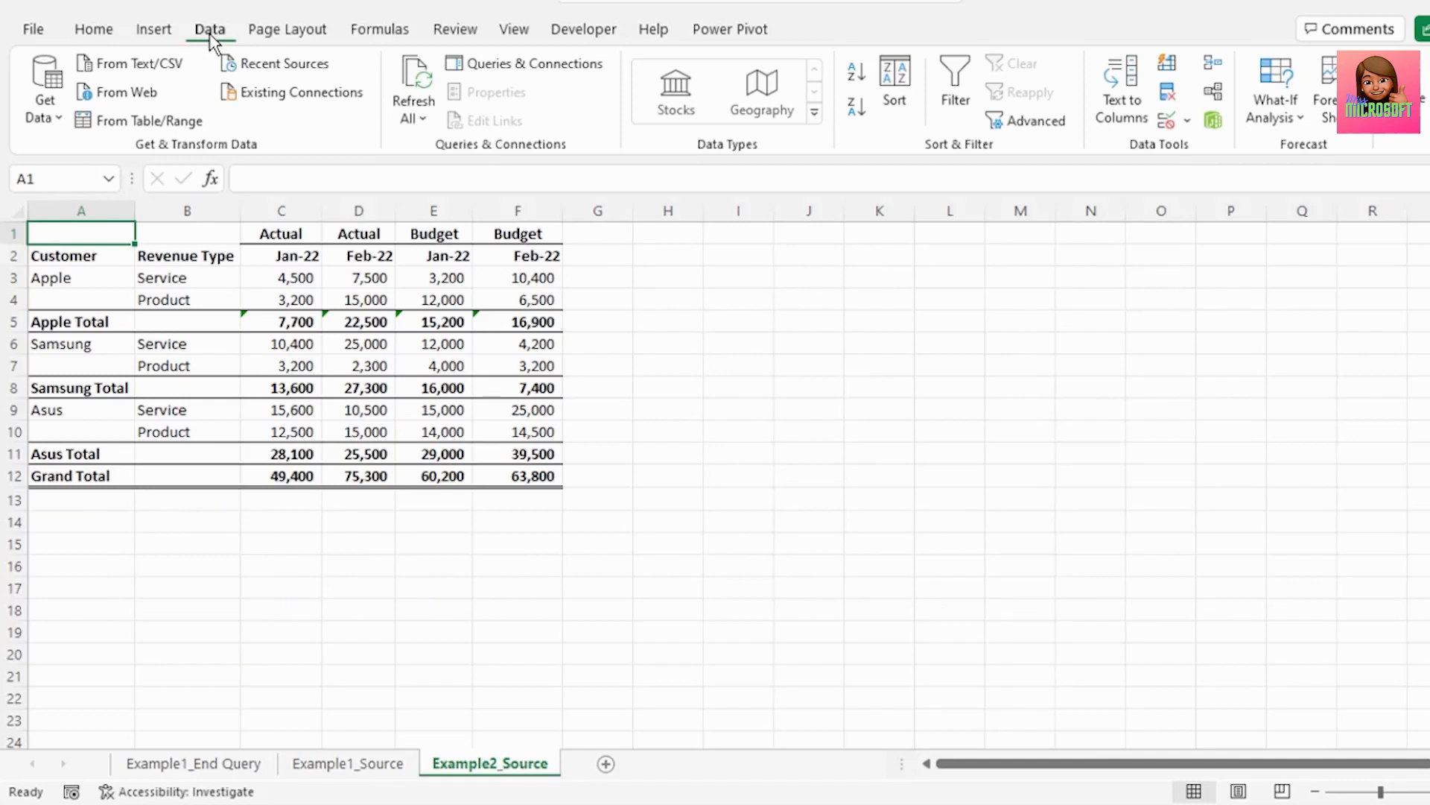
left_click(146, 121)
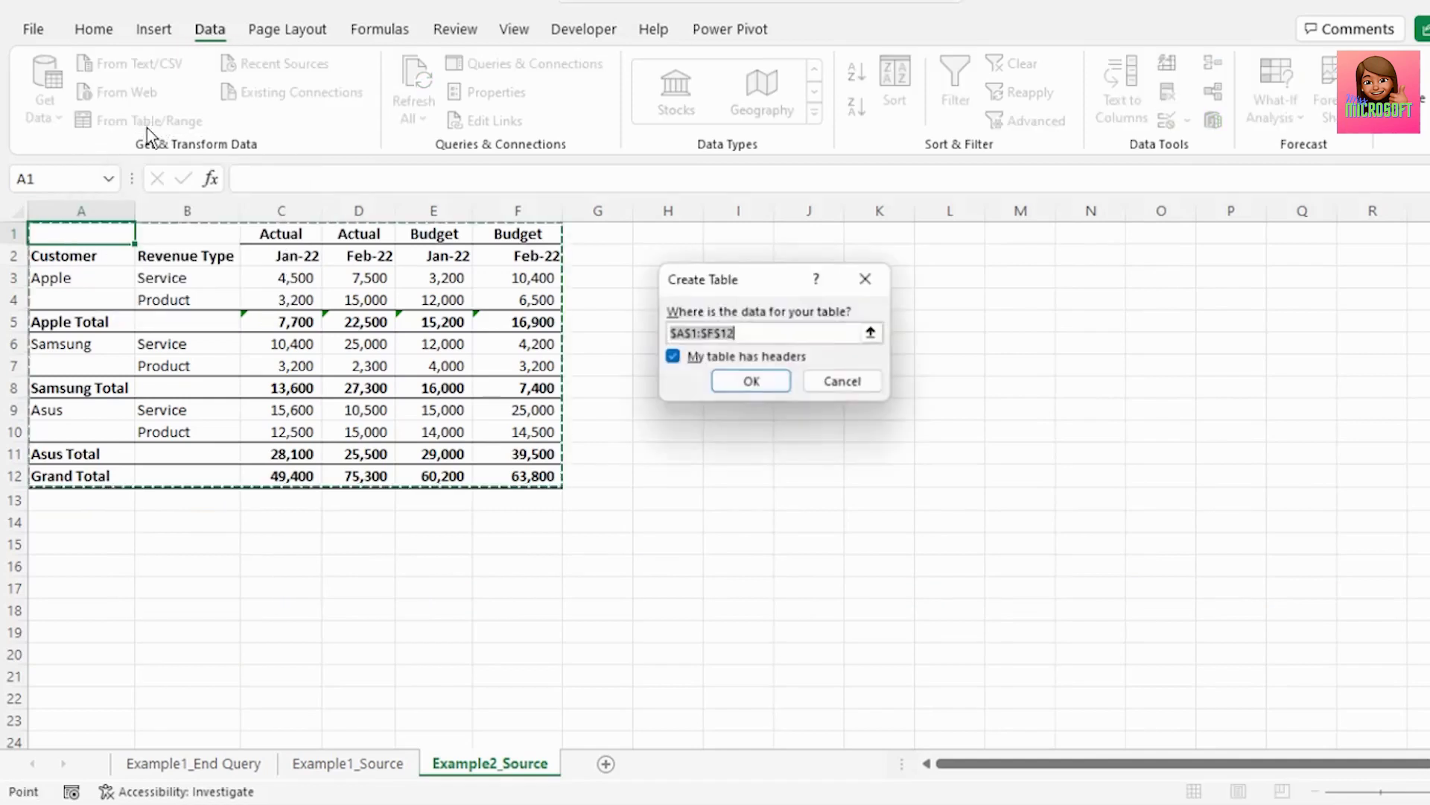
left_click(678, 359)
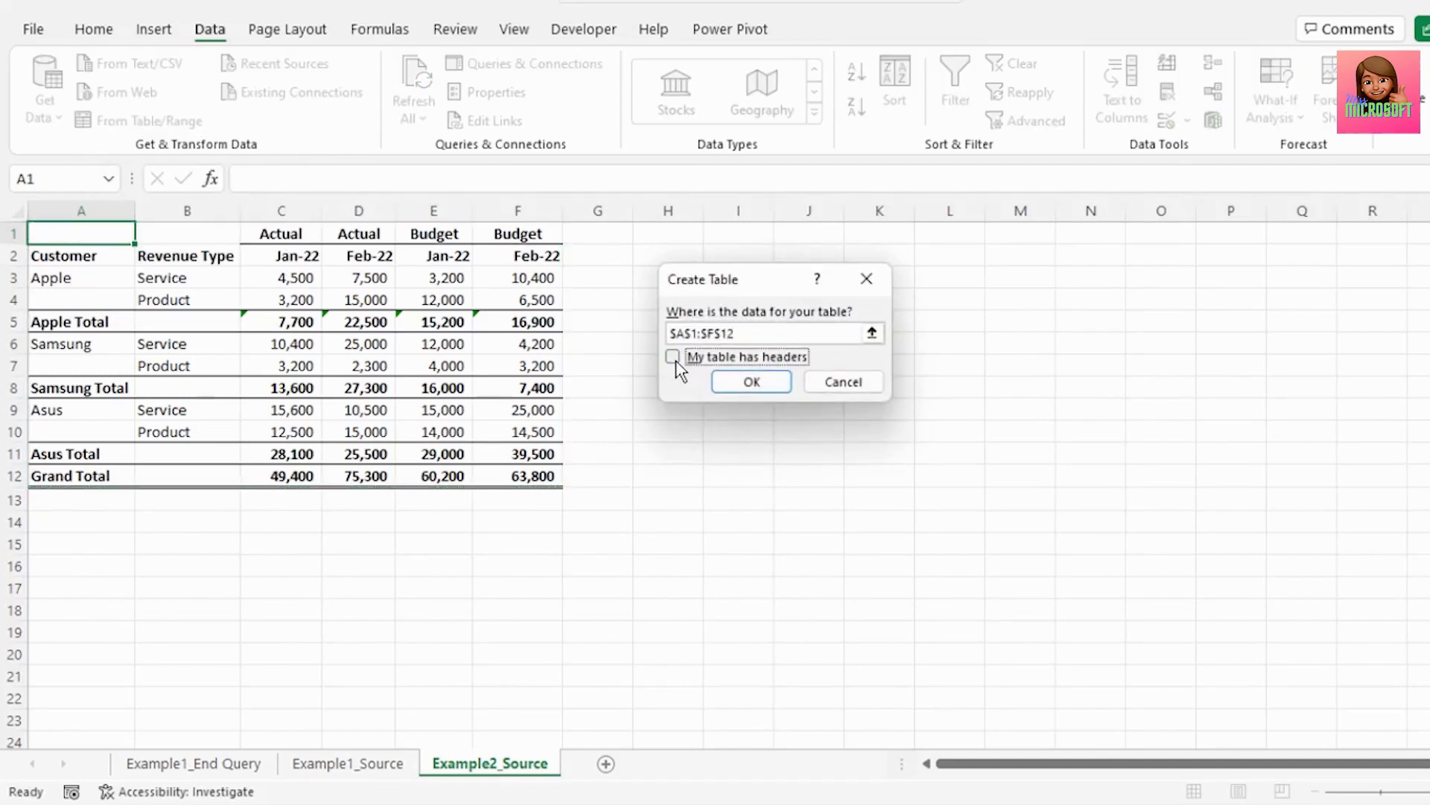
Load the headerless table as Table4, check Column2–Column6 types, and delete the Changed Type step
left_click(748, 383)
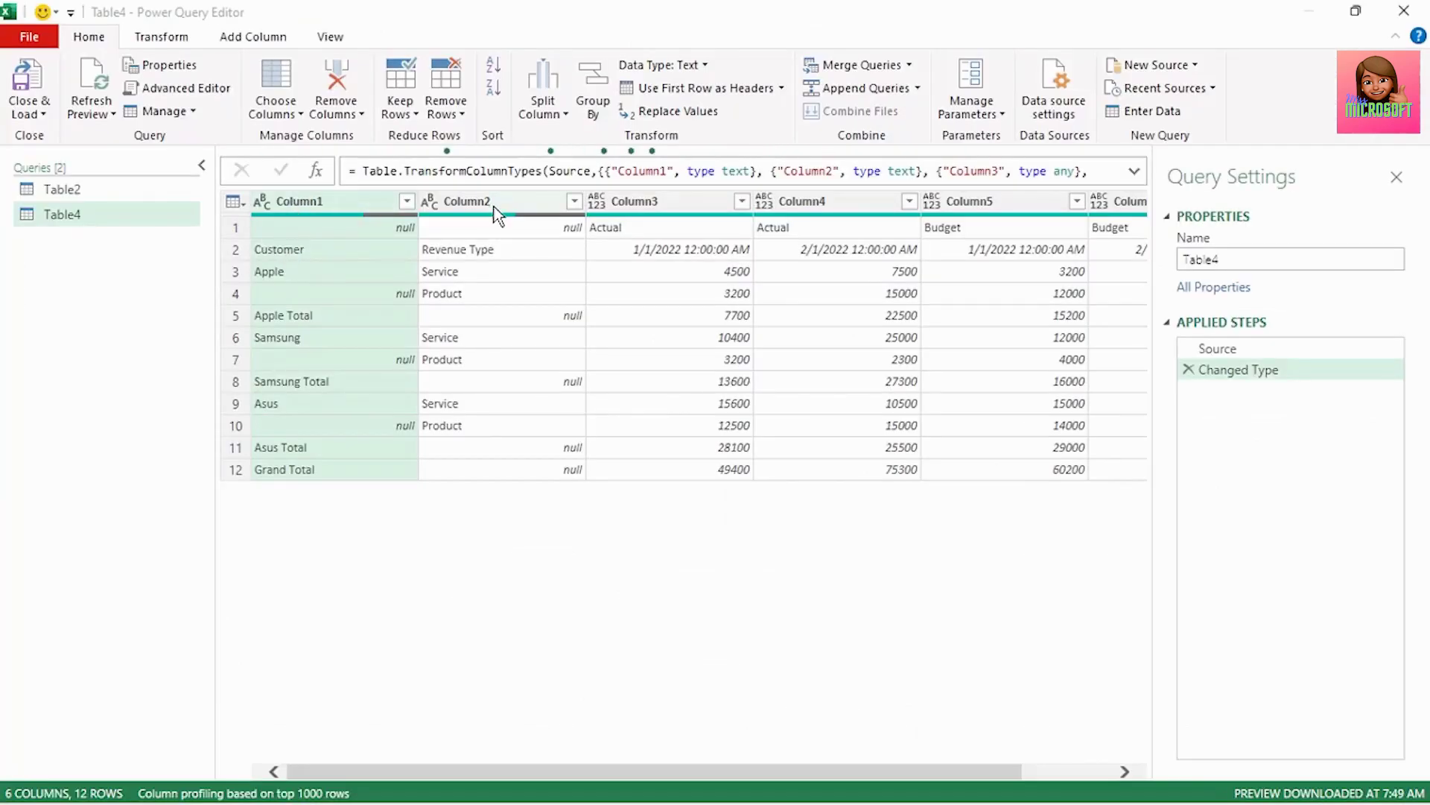
left_click(489, 262)
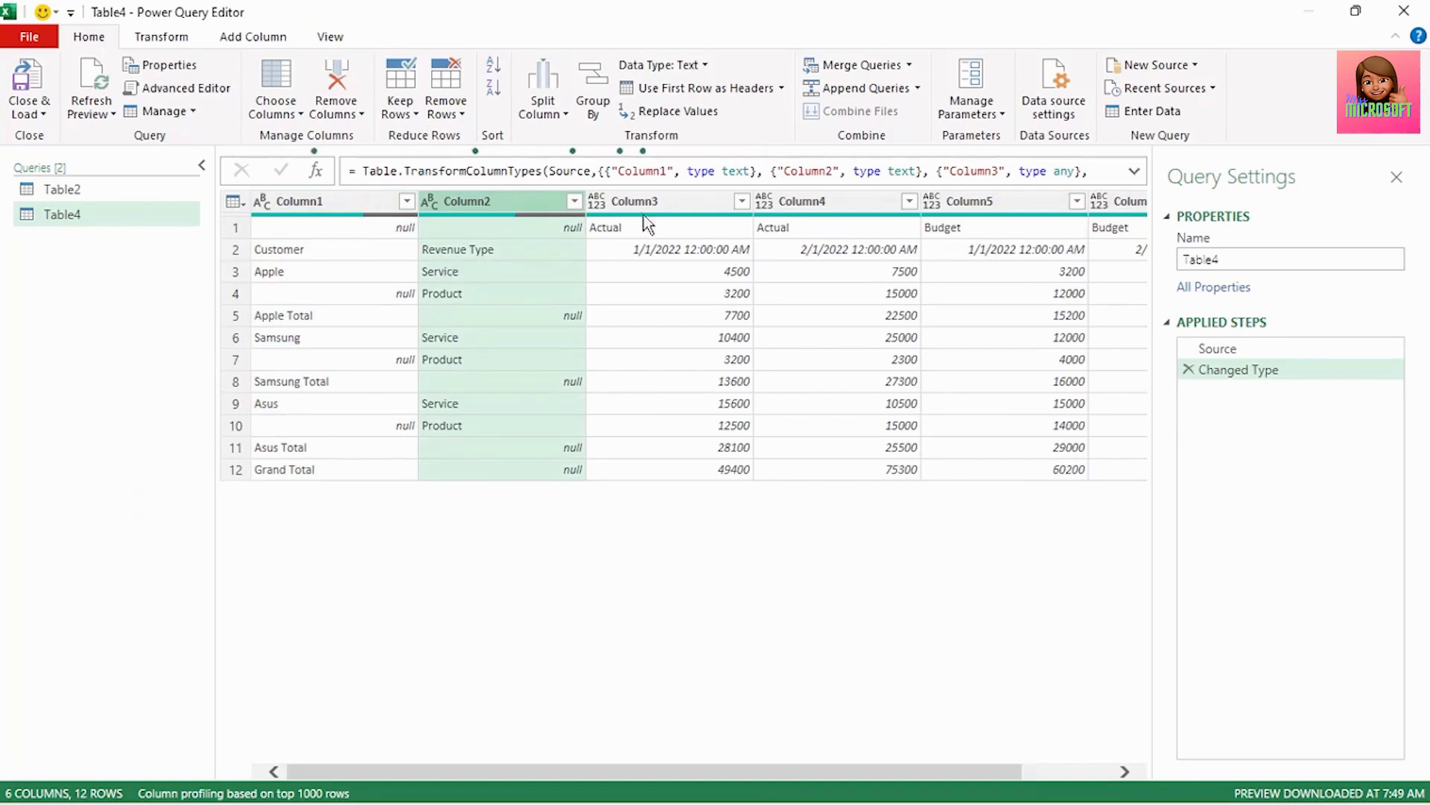
left_click(682, 210)
left_click(856, 206)
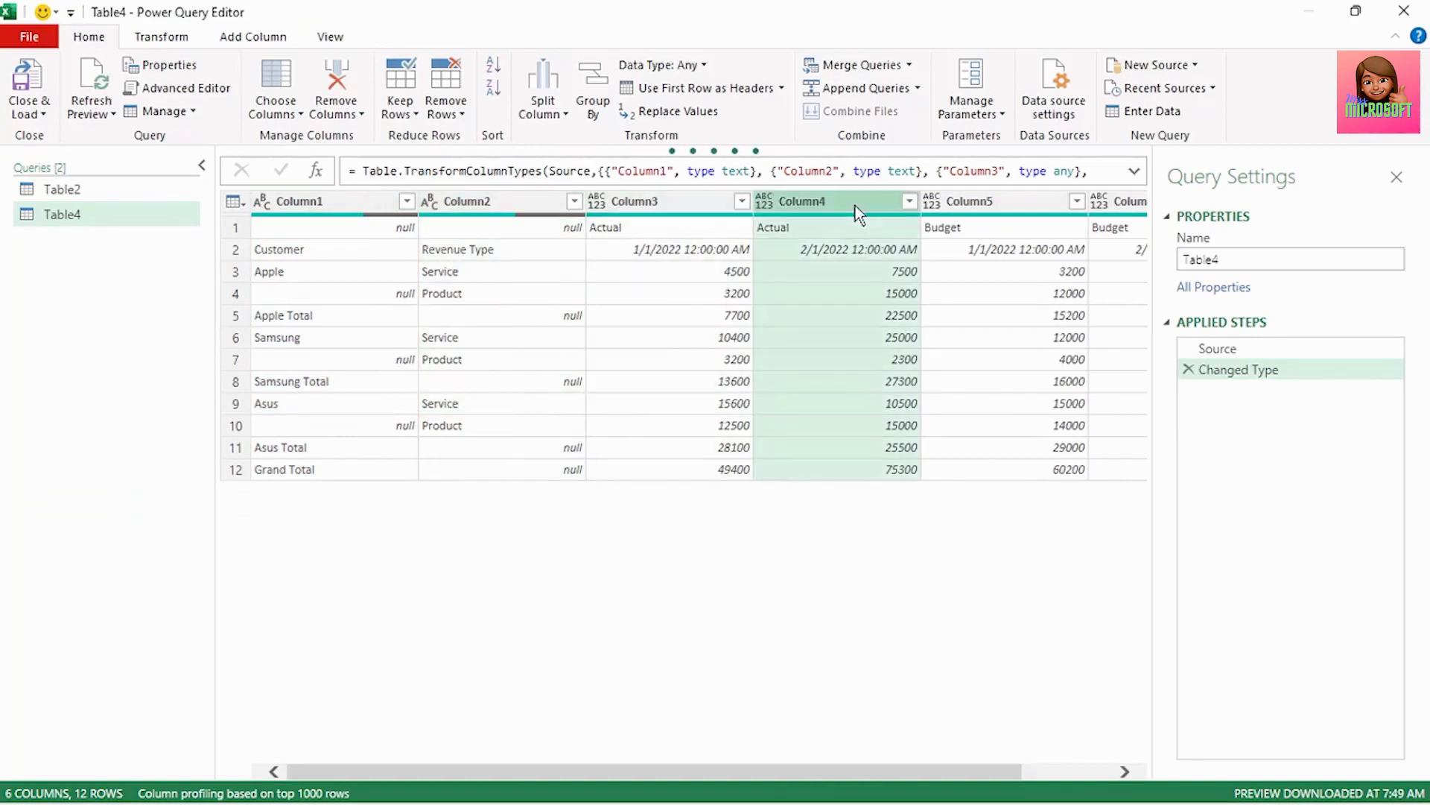
left_click(1016, 204)
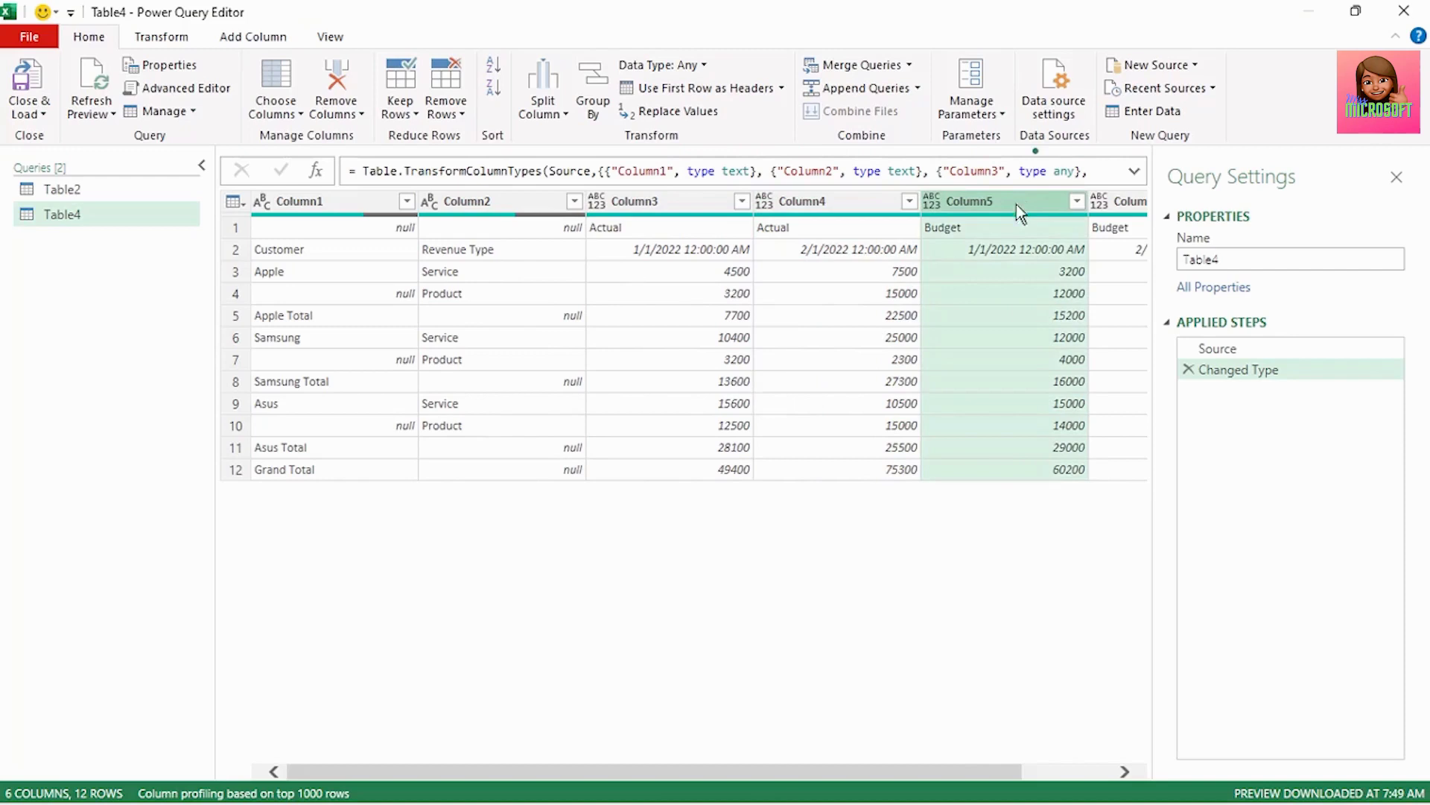
left_click_drag(879, 772, 959, 771)
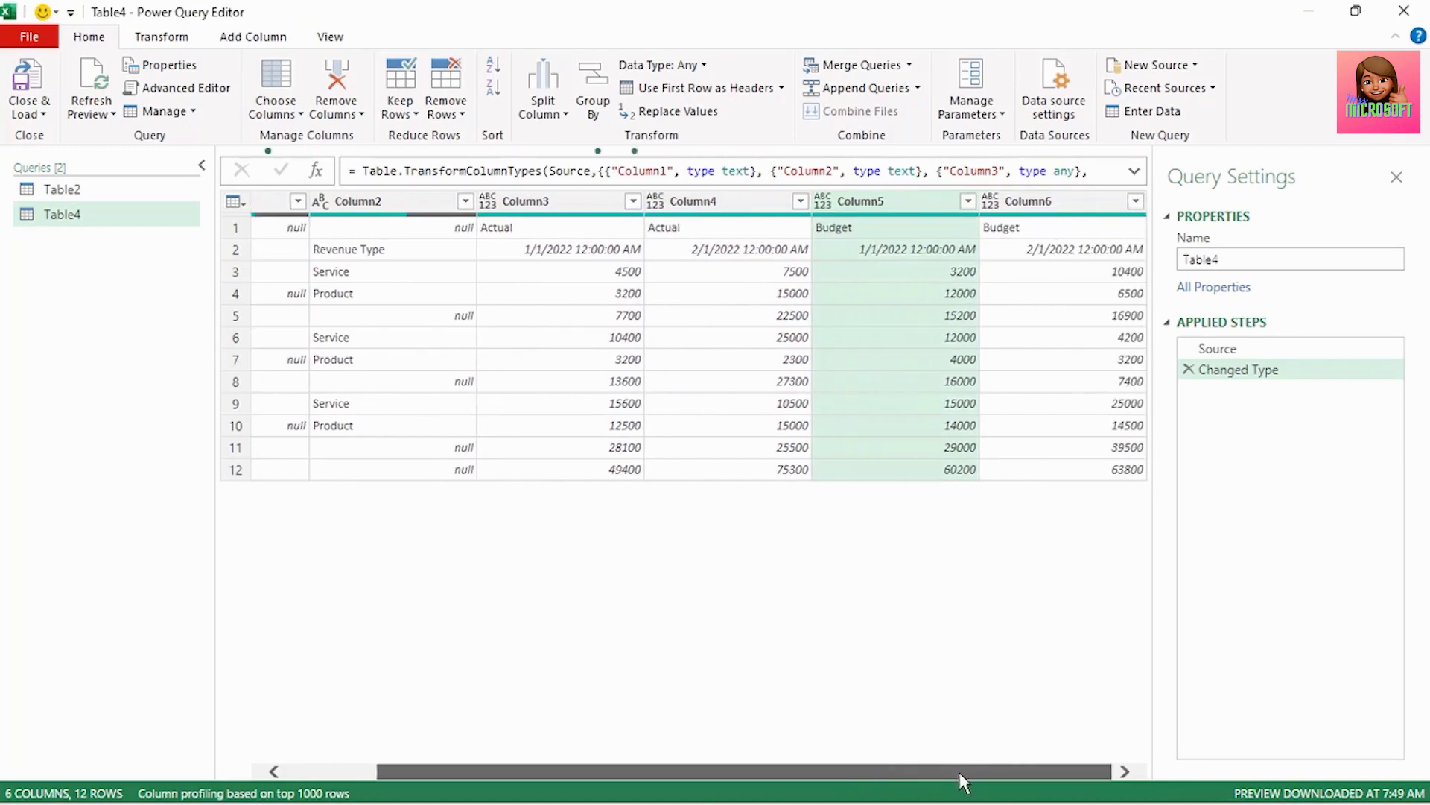
left_click(1076, 210)
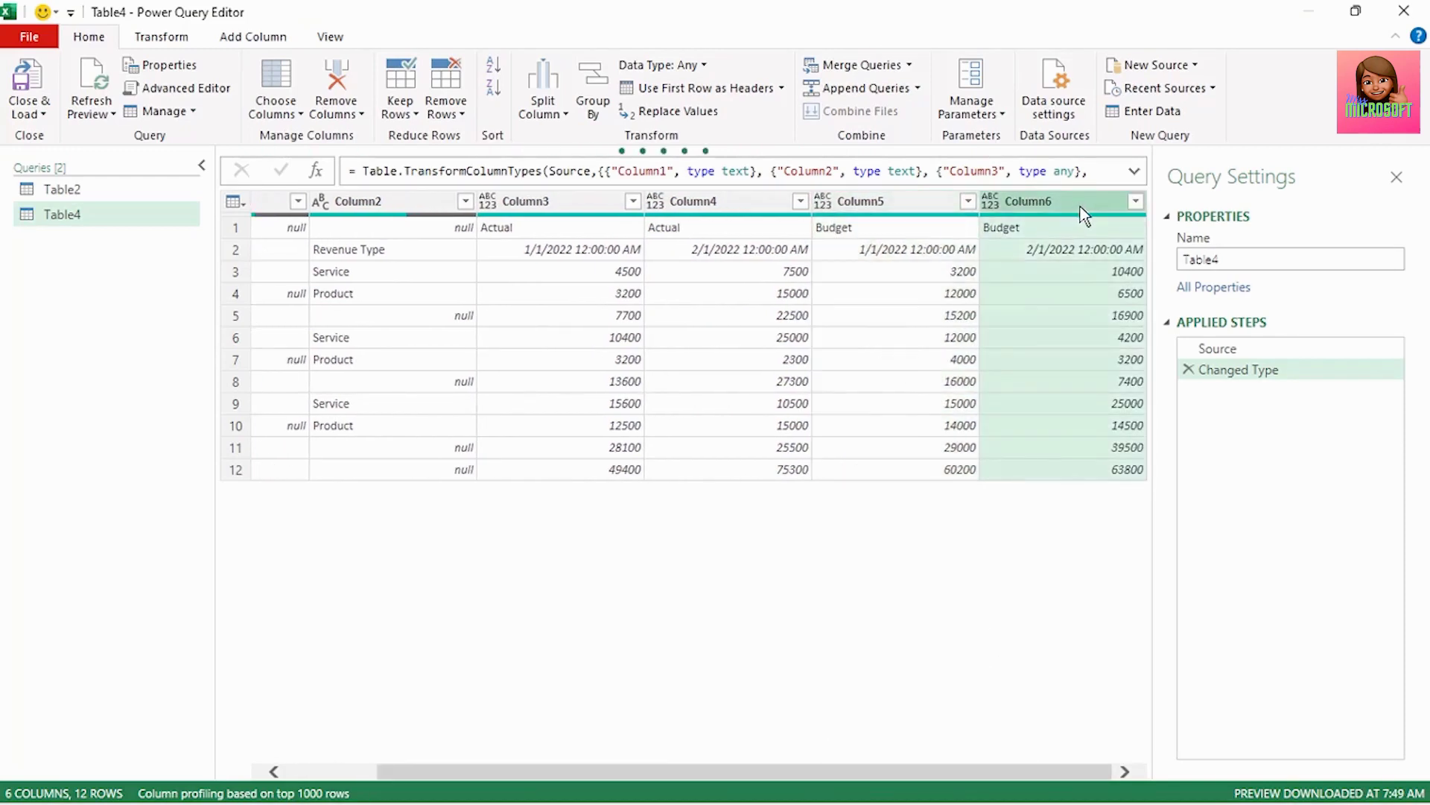
left_click(1187, 371)
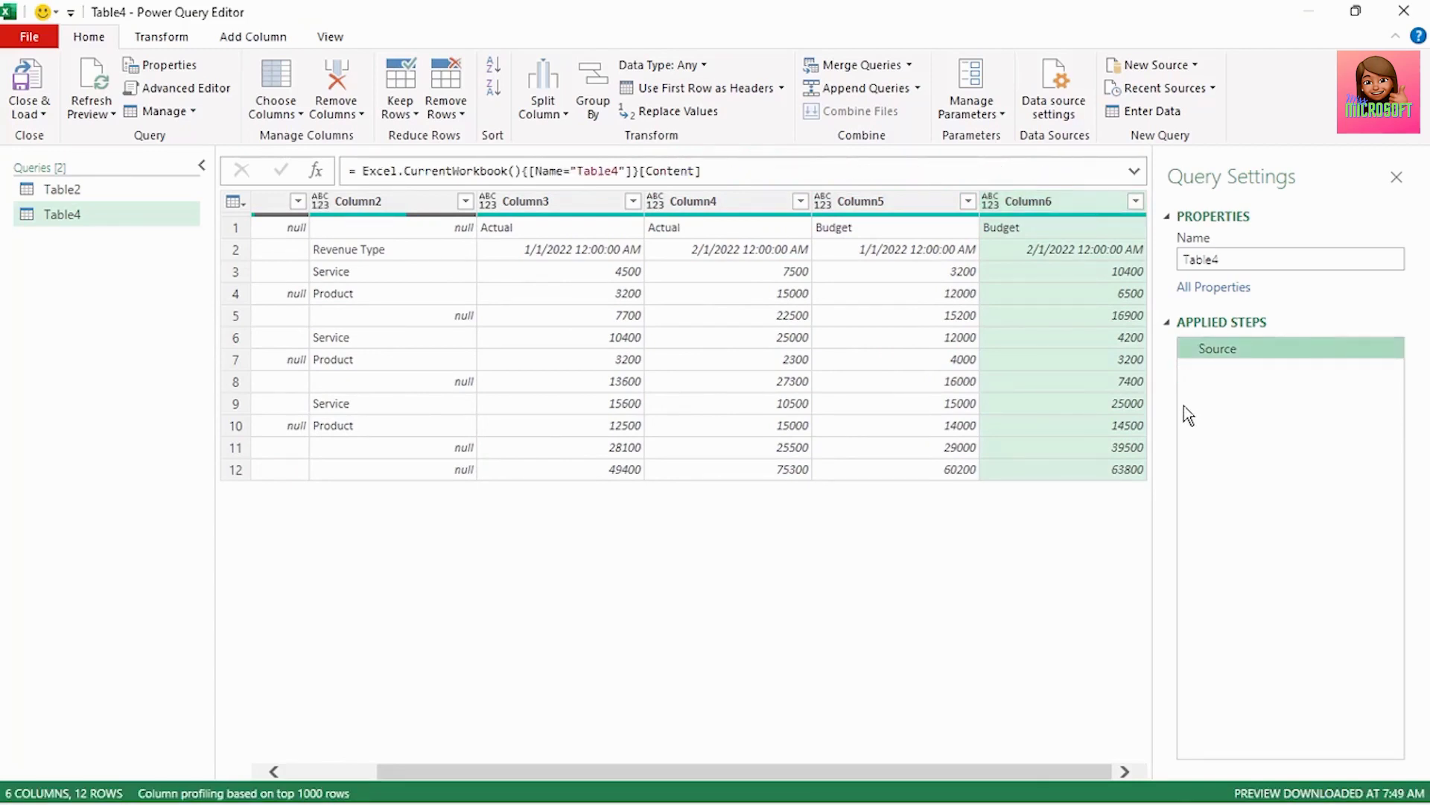
scroll(345, 211, "left", 3)
Fill the customer names in Column1 down into the blank rows
left_click(355, 203)
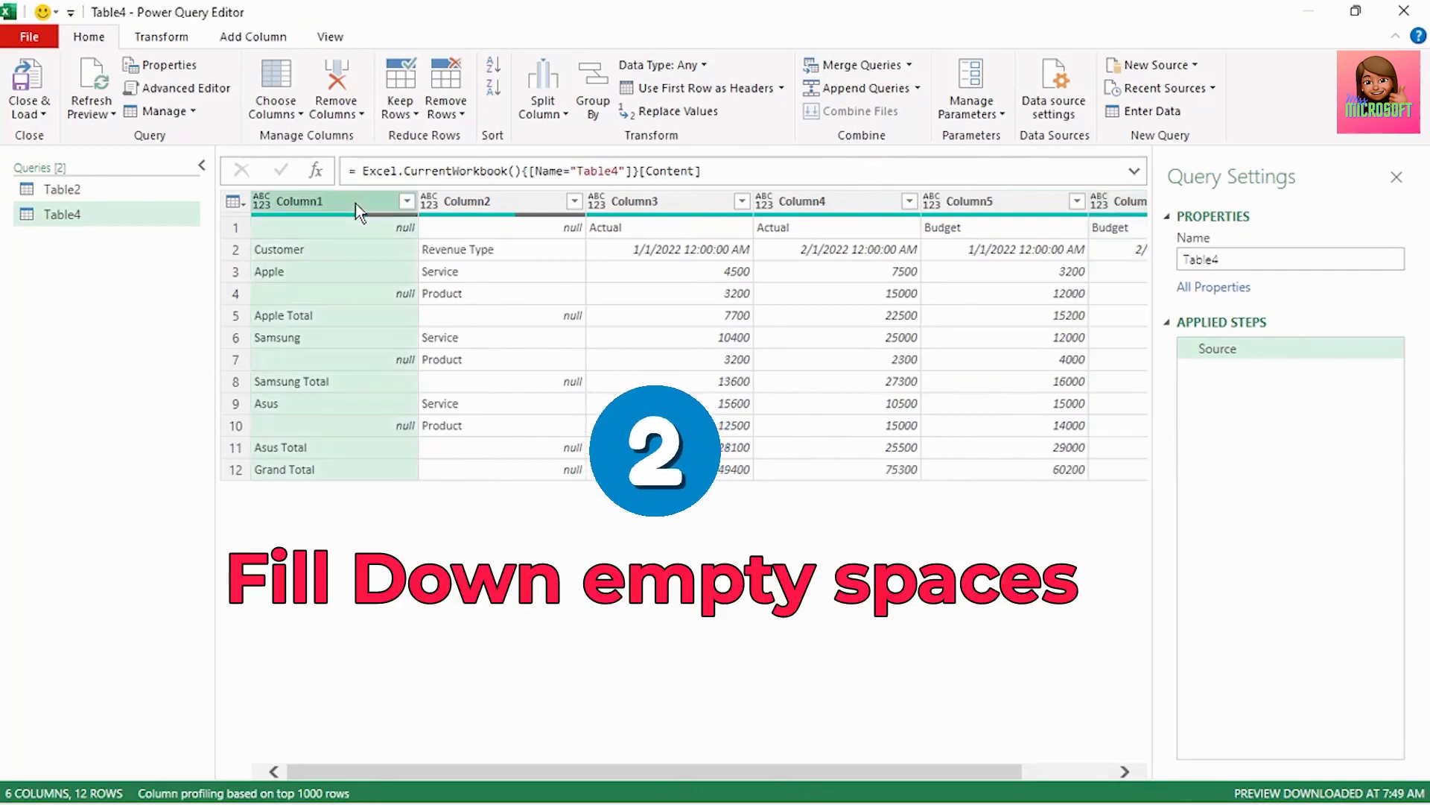
right_click(355, 203)
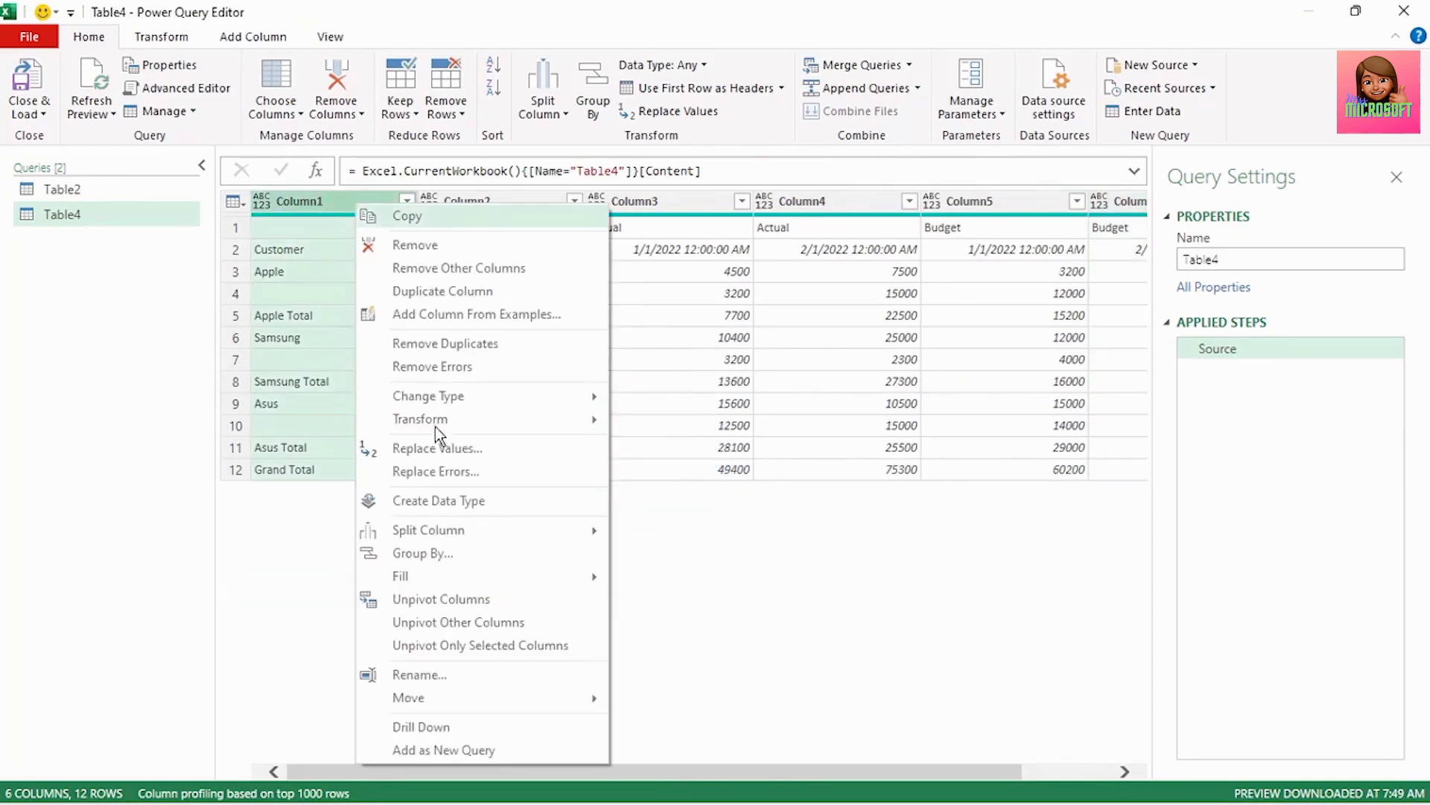
mouse_move(465, 581)
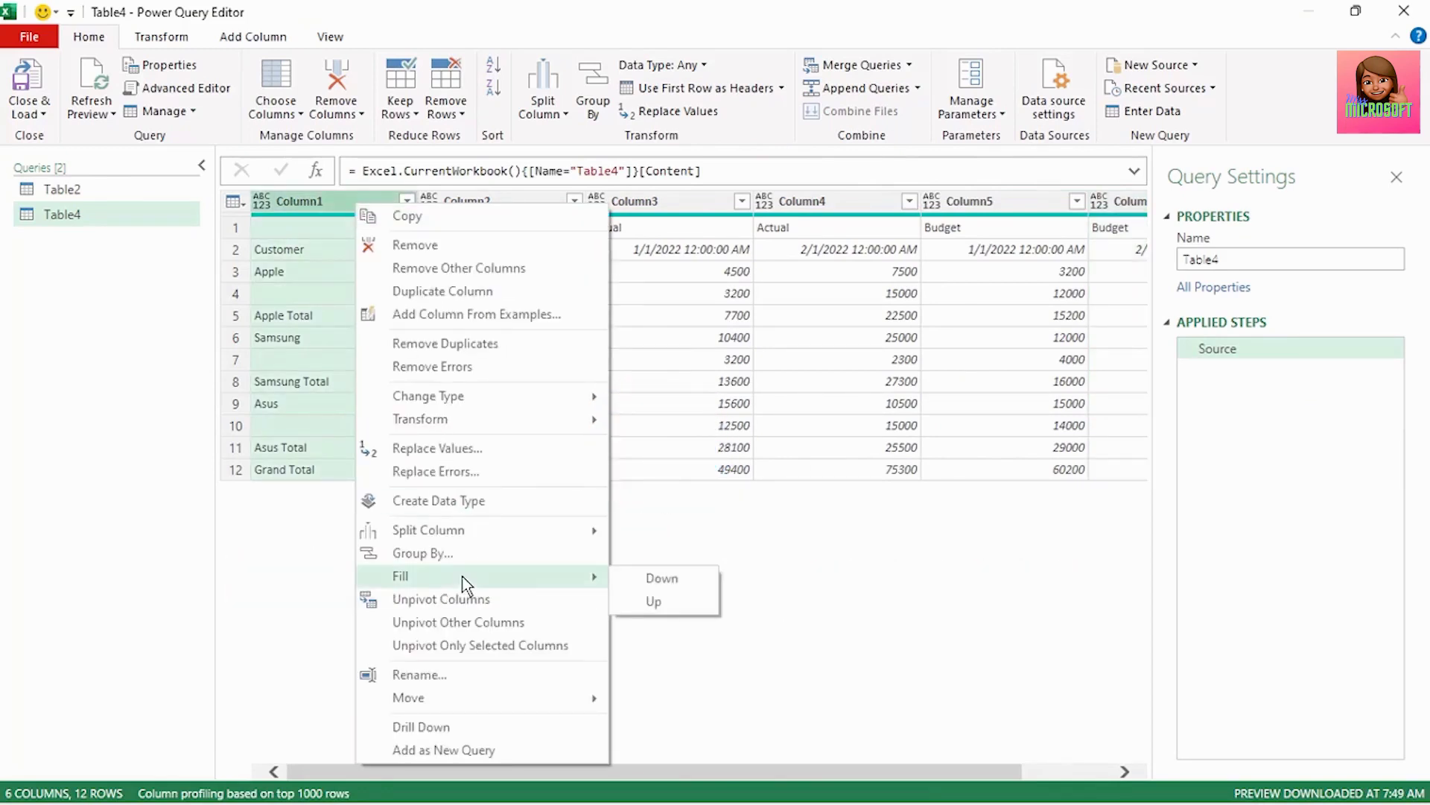
left_click(654, 580)
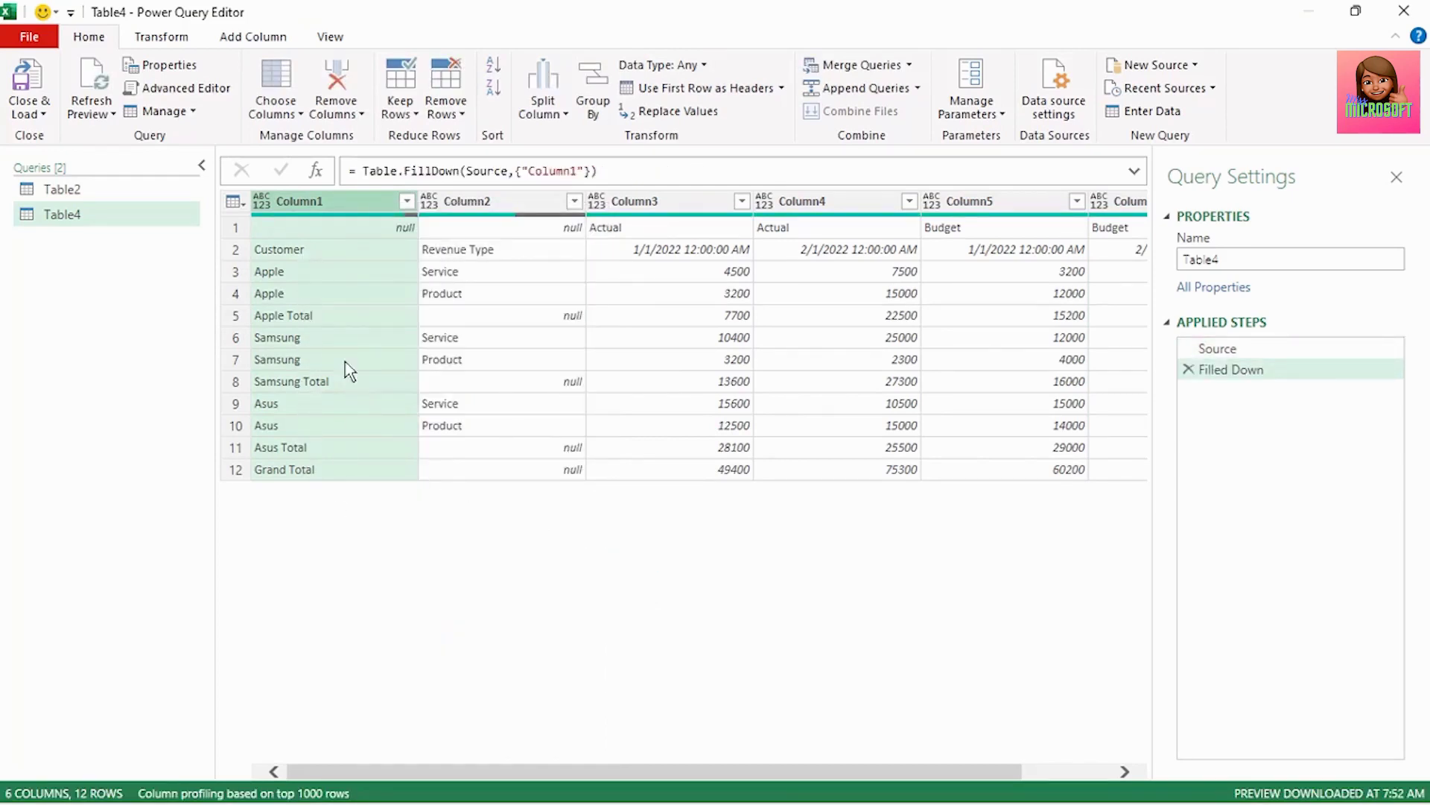
Merge Column1 and Column2 with a Comma separator into a column named Merged
left_click(485, 209, "ctrl")
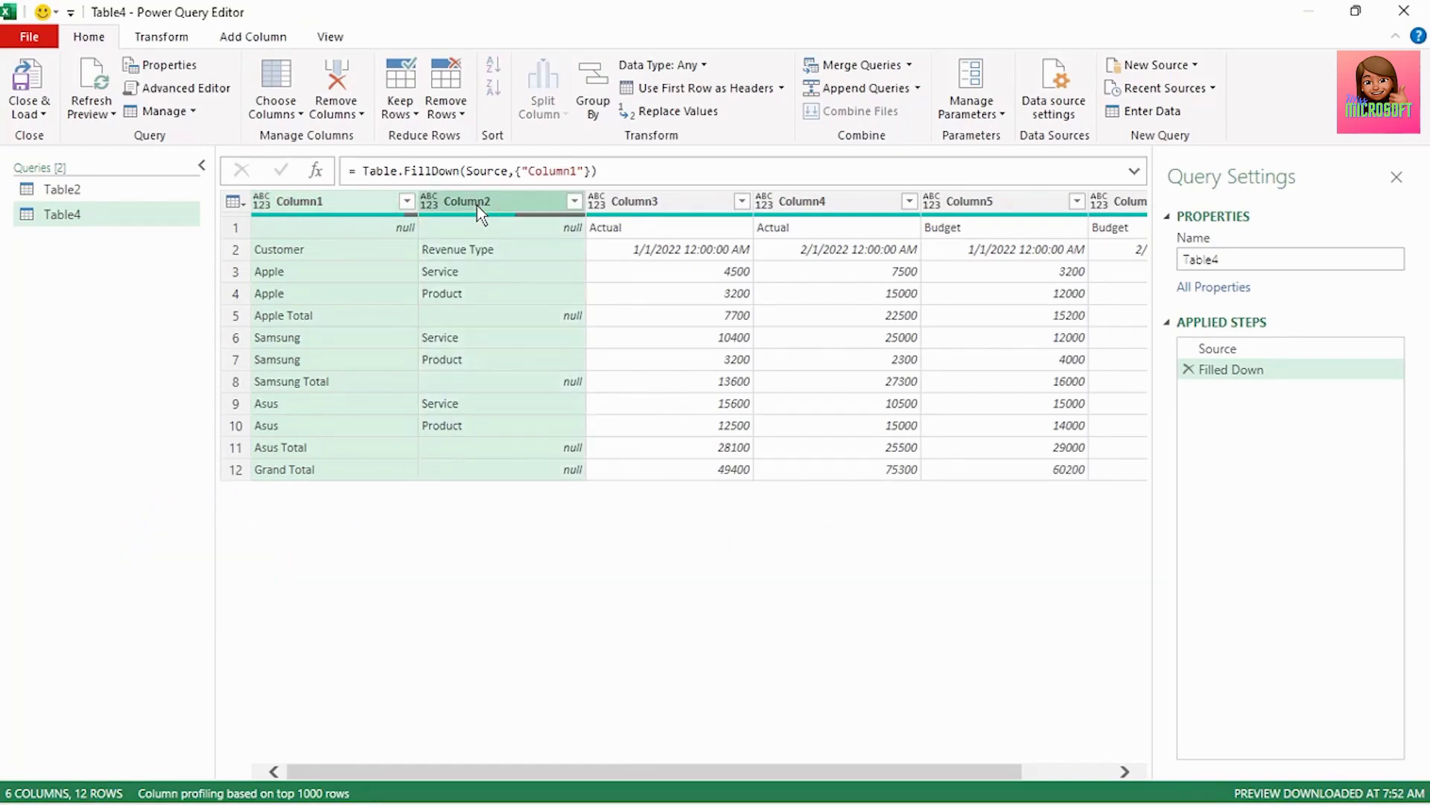
right_click(512, 208)
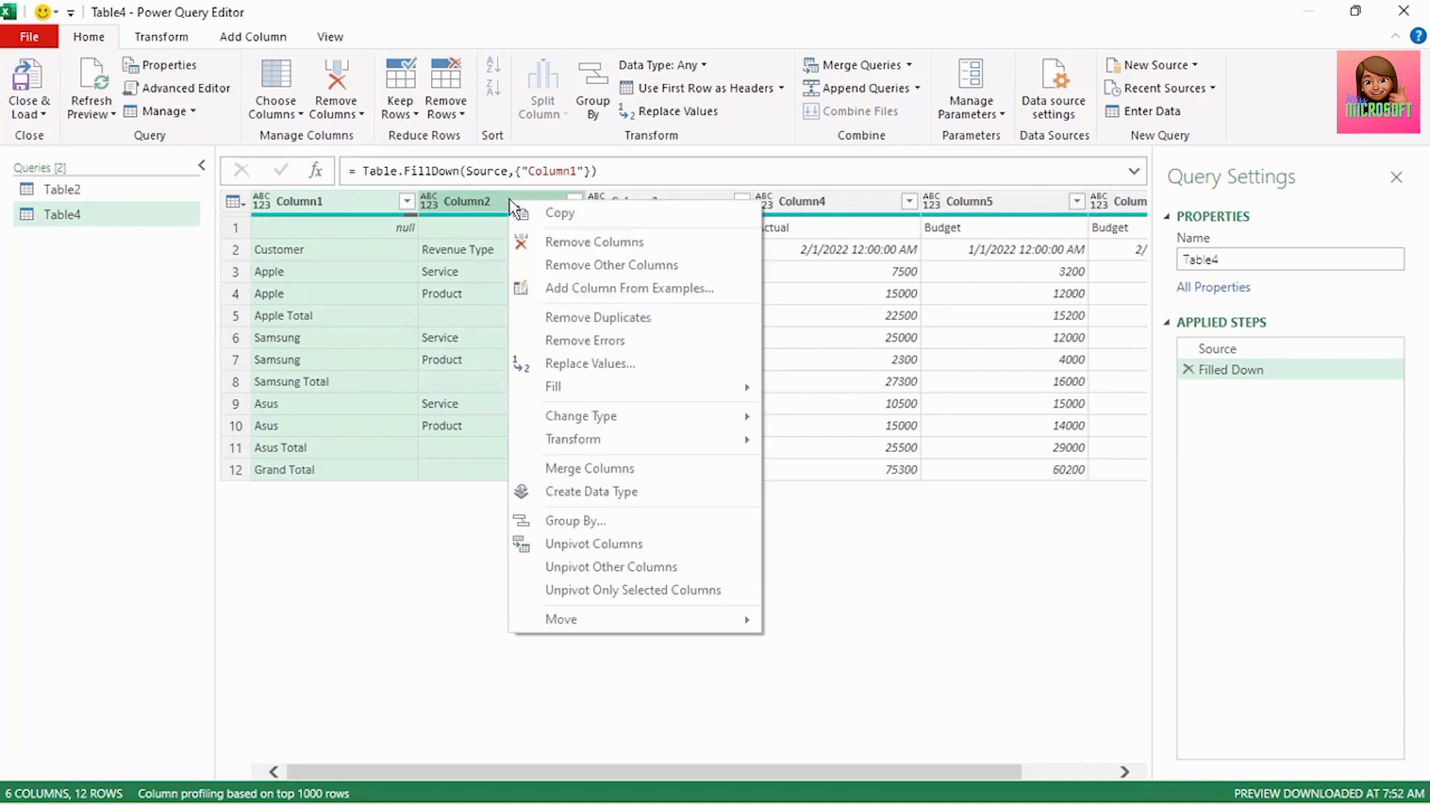
left_click(601, 473)
left_click(602, 390)
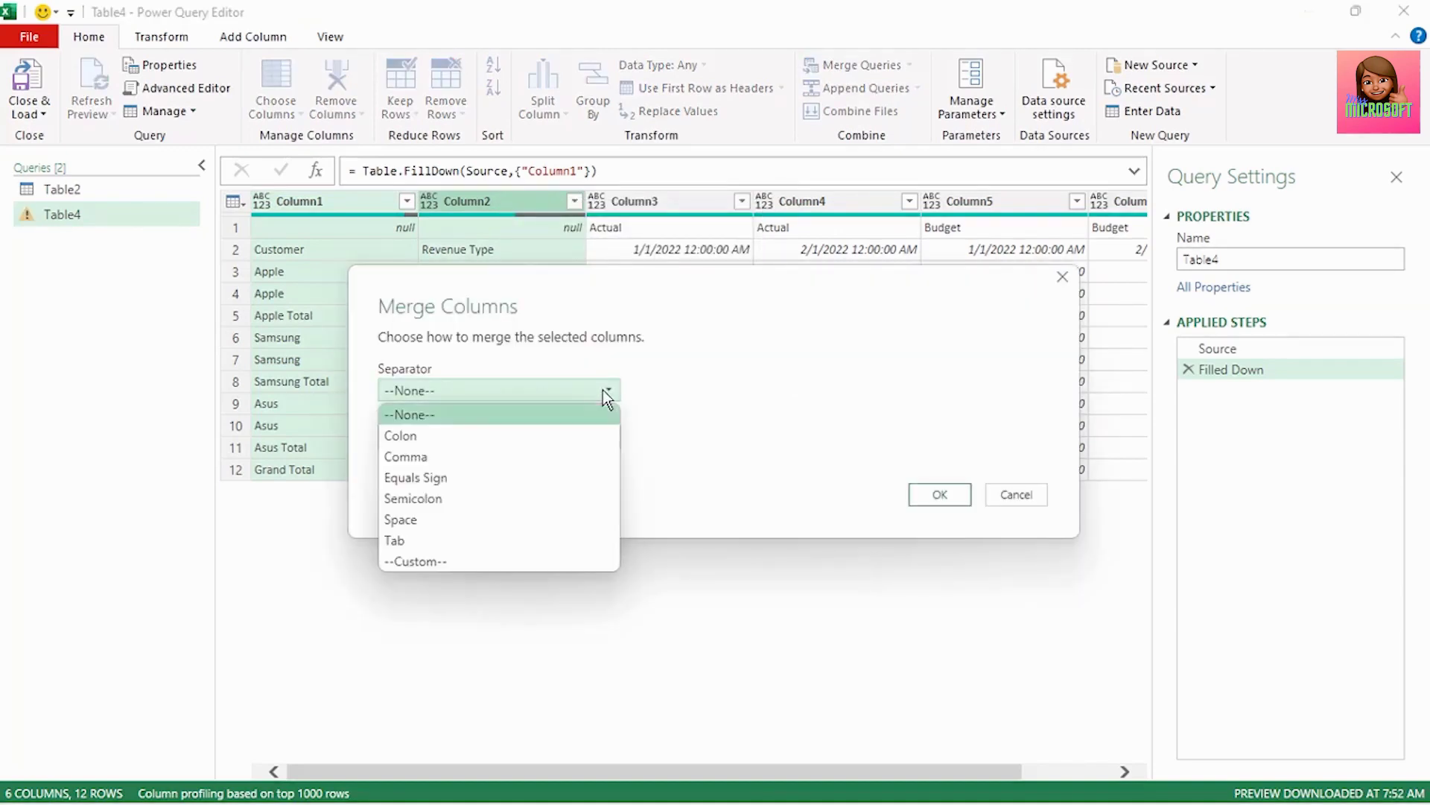
left_click(416, 457)
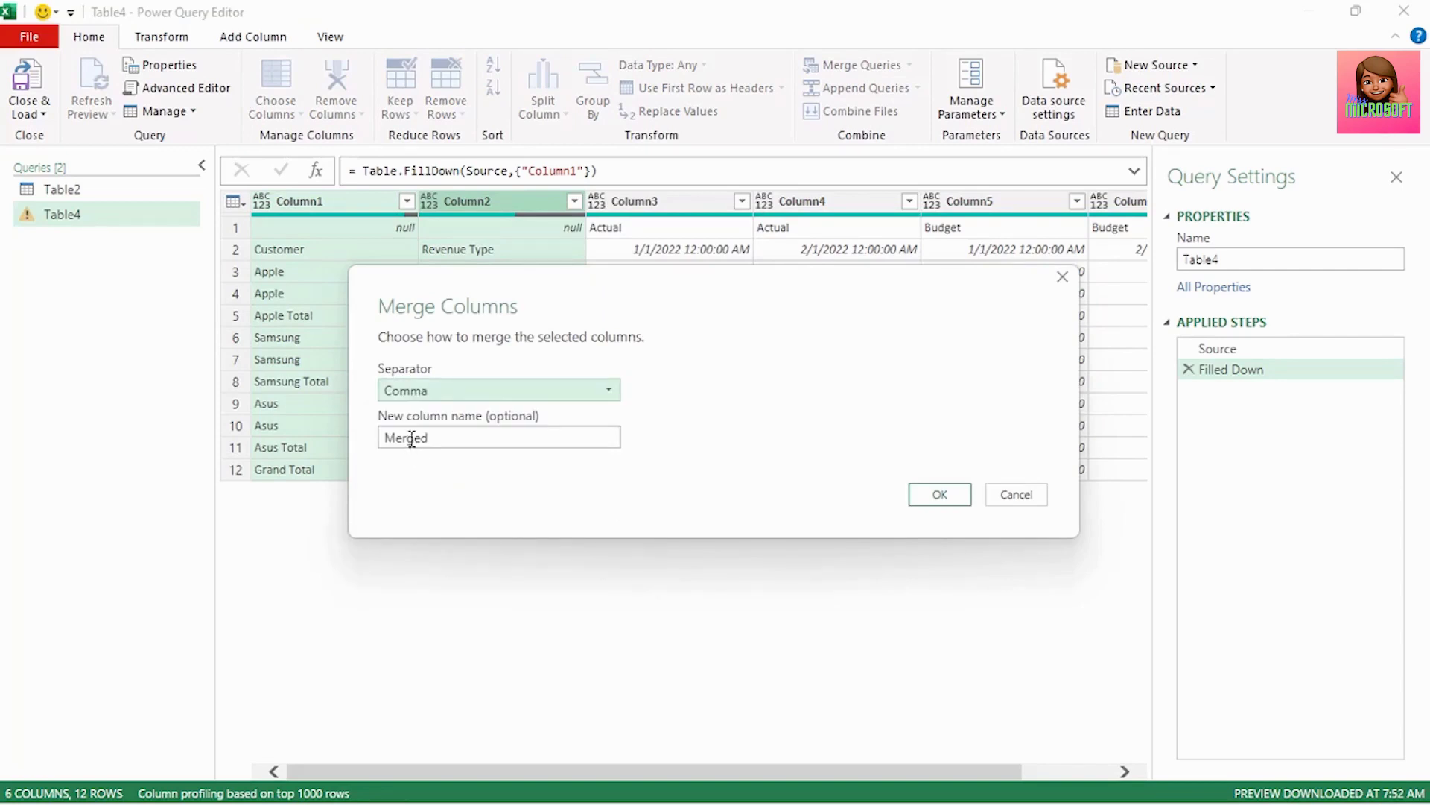
key("Tab")
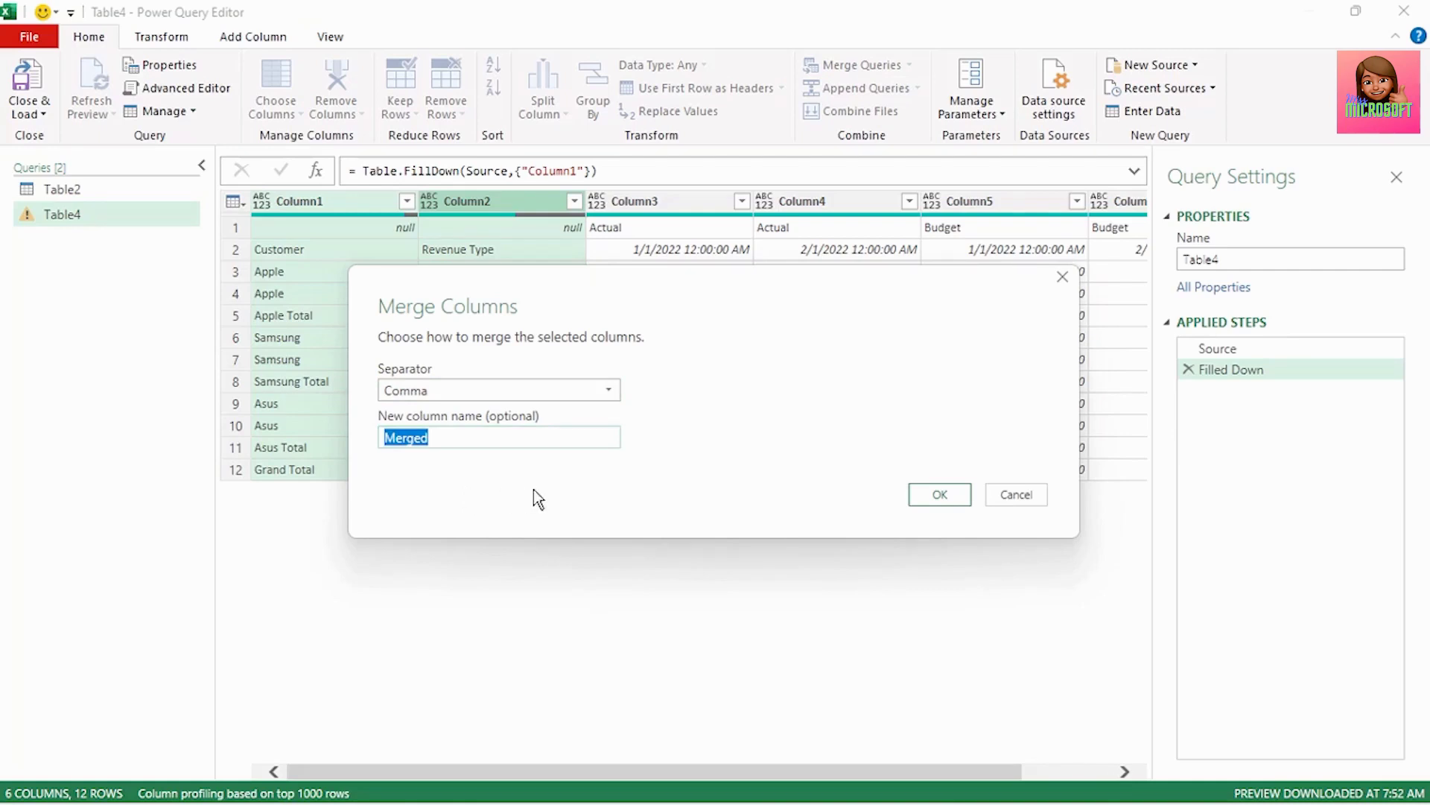
left_click(966, 497)
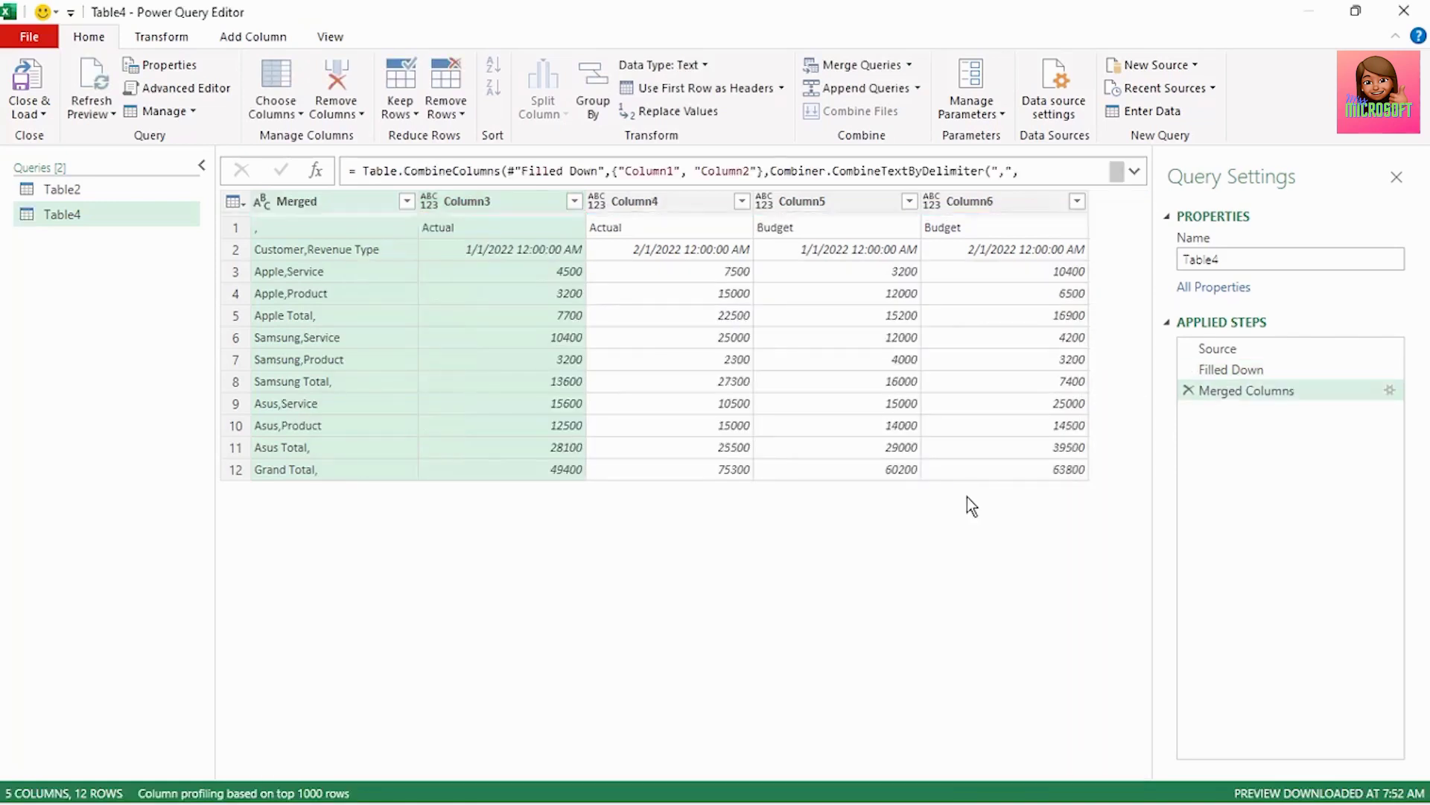
Transpose Table4 so the Customer,Revenue Type labels become columns, giving 12 columns by 5 rows
left_click(326, 206)
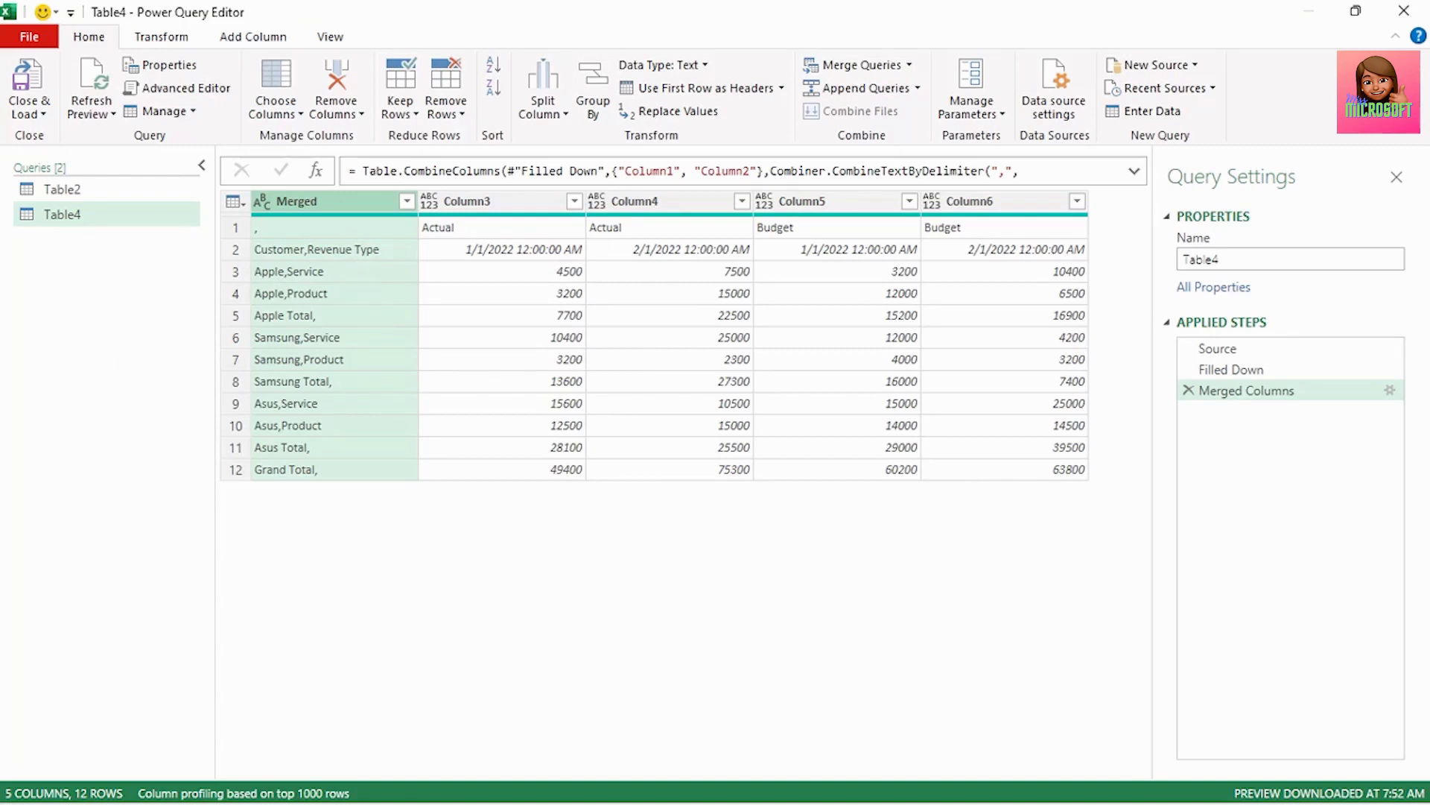
left_click(317, 250)
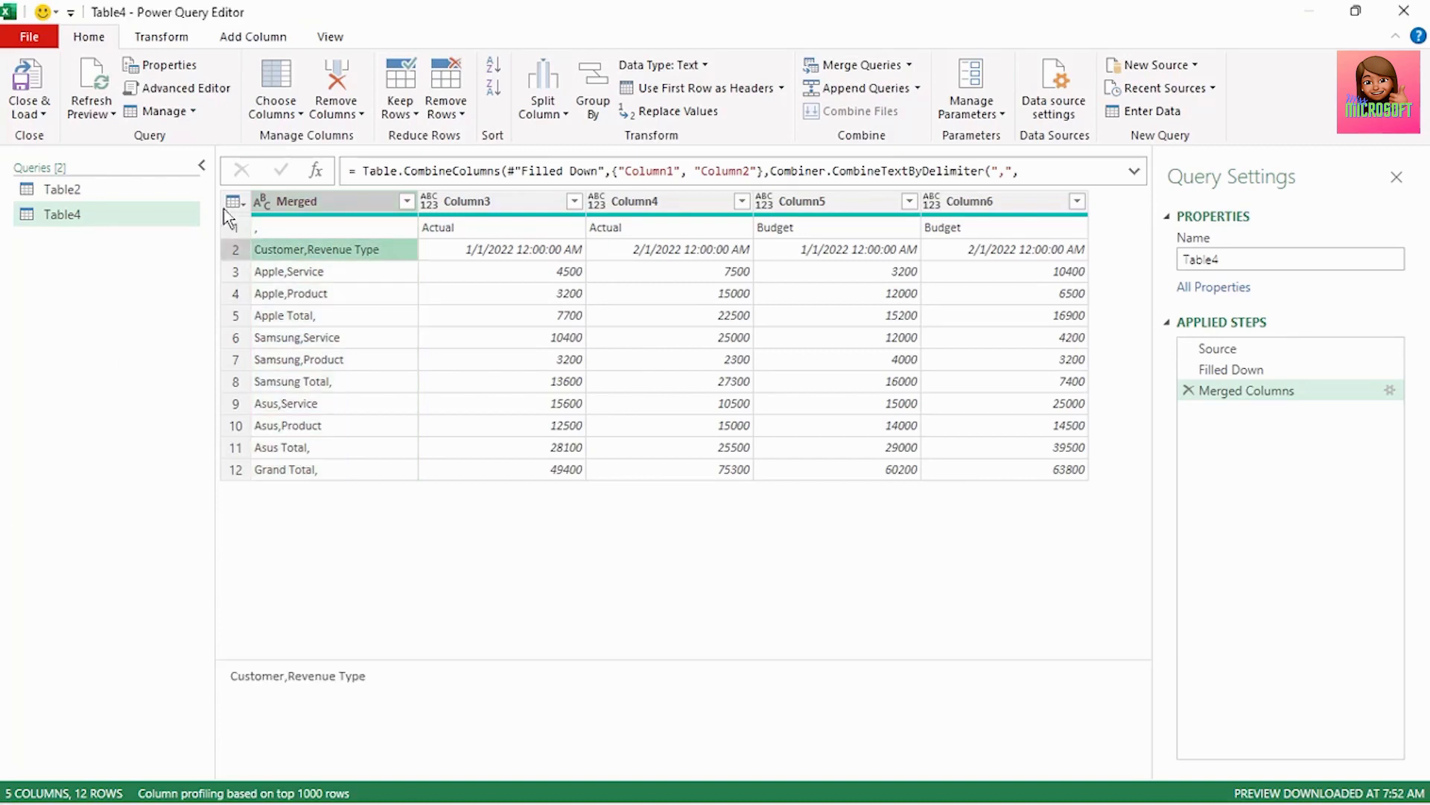
left_click(163, 38)
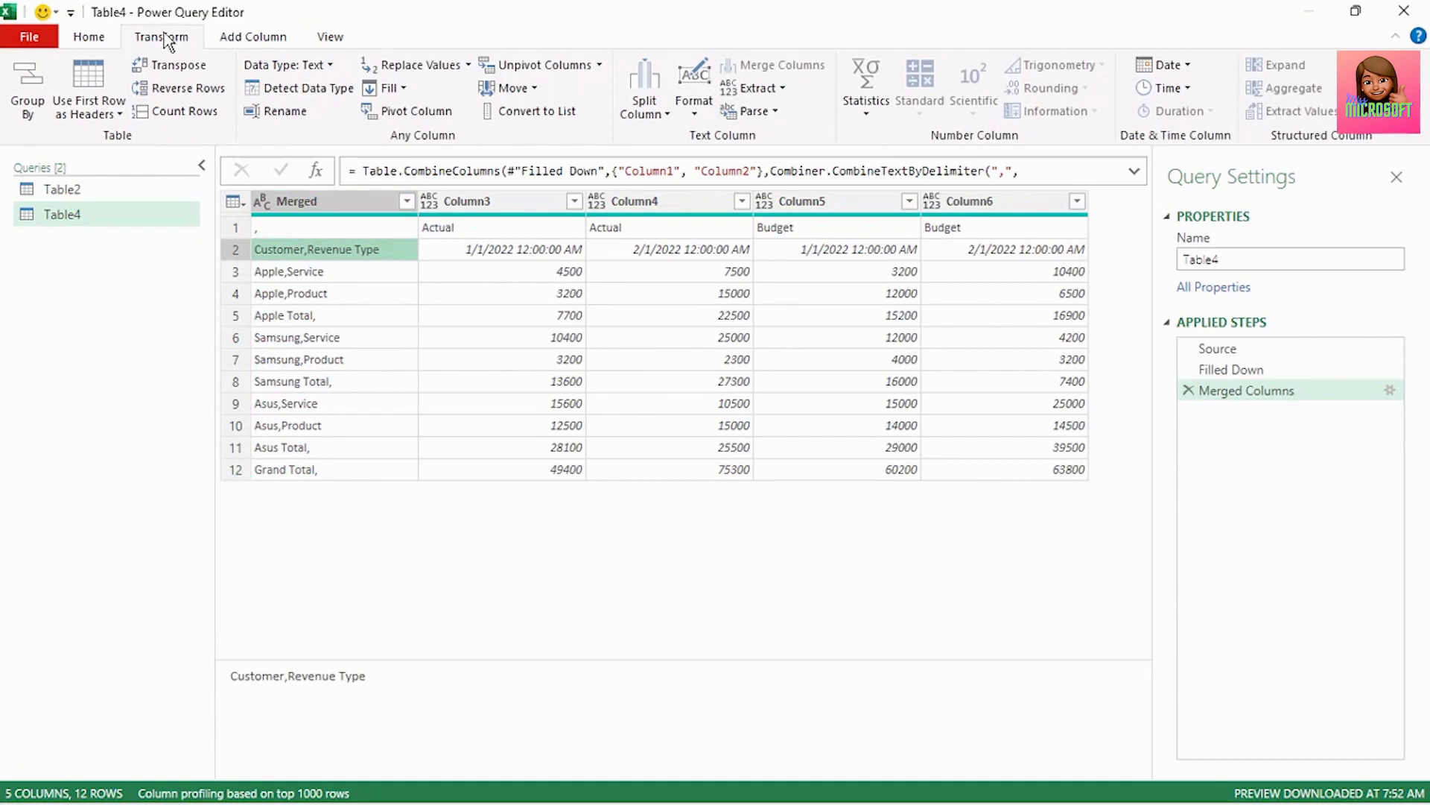
left_click(172, 69)
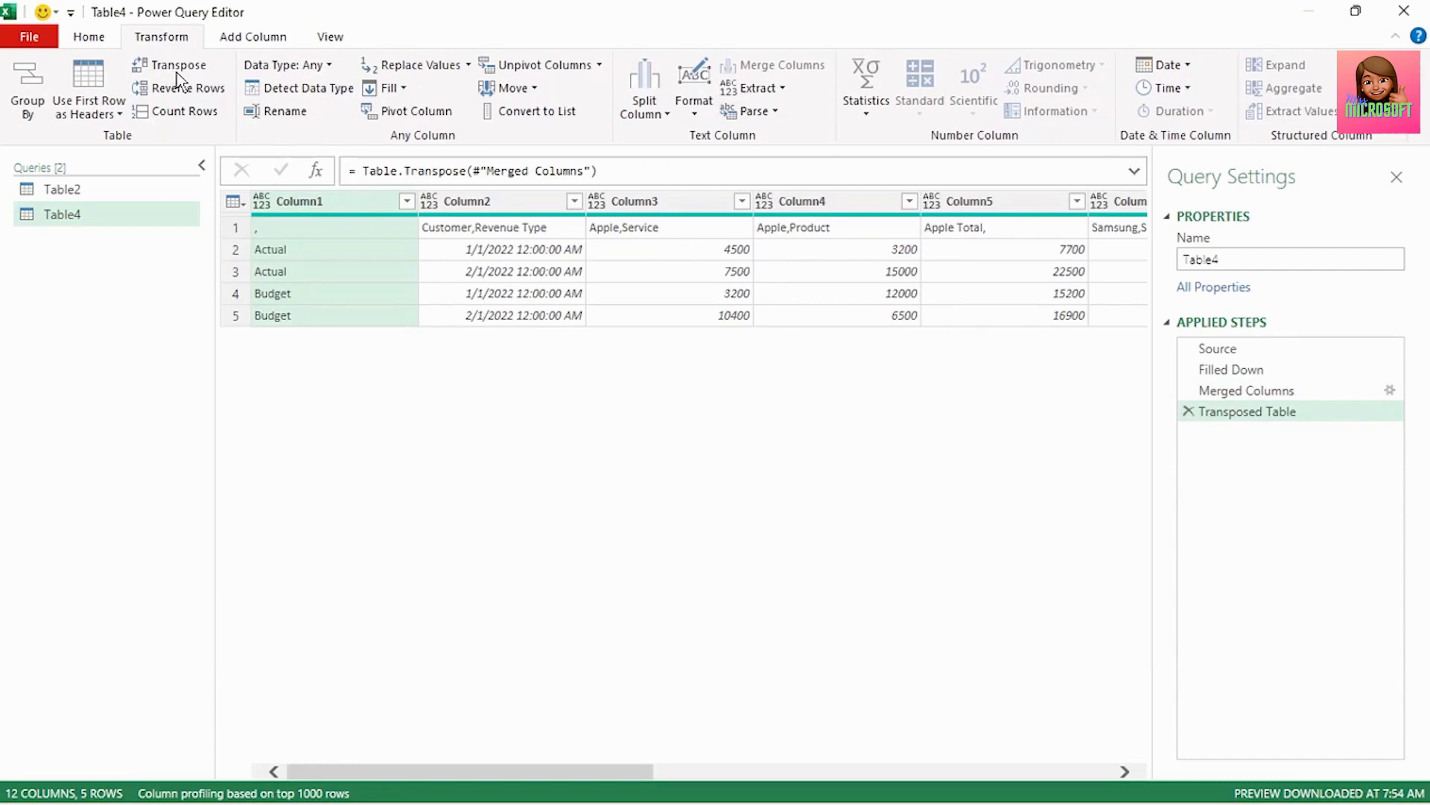
left_click_drag(377, 771, 817, 754)
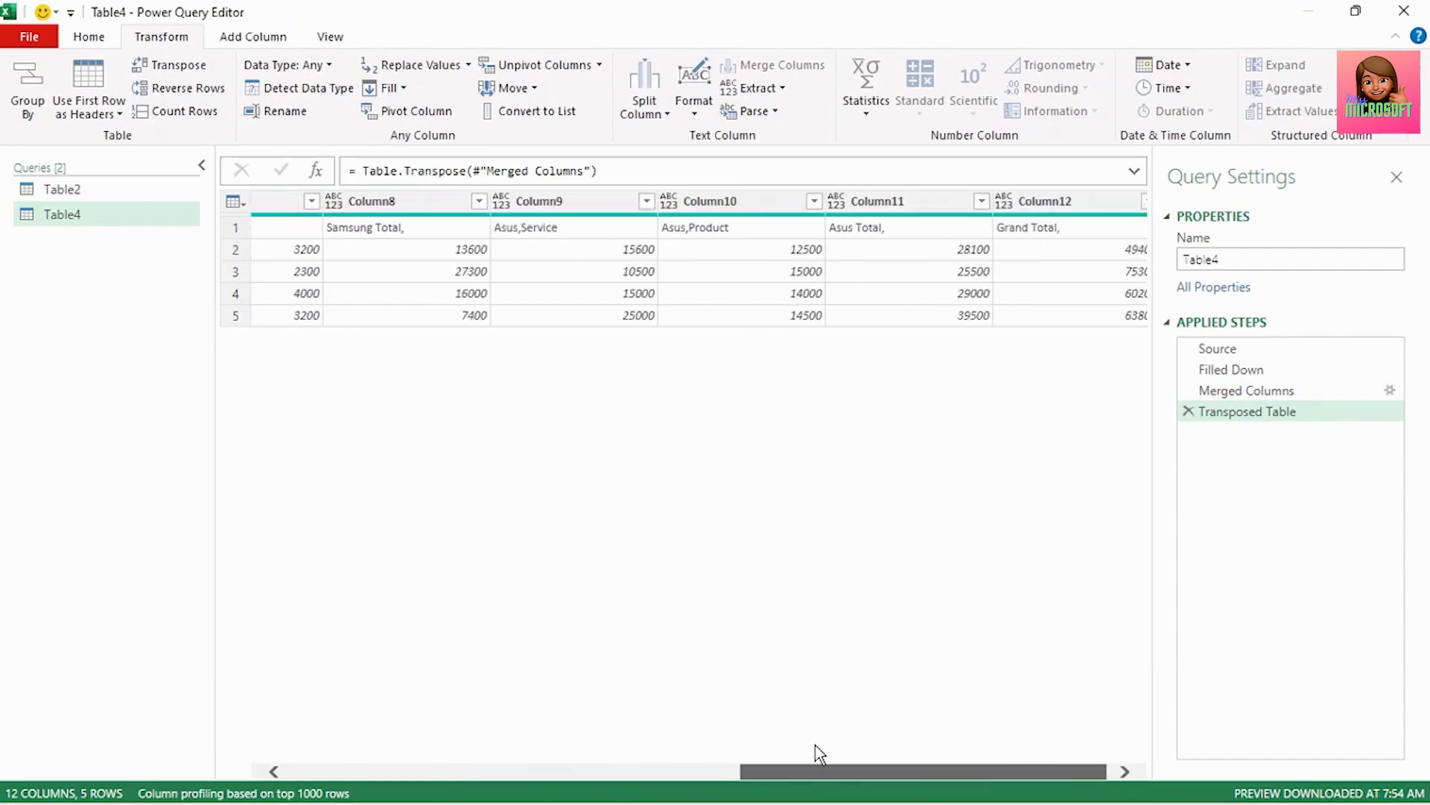
left_click(235, 227)
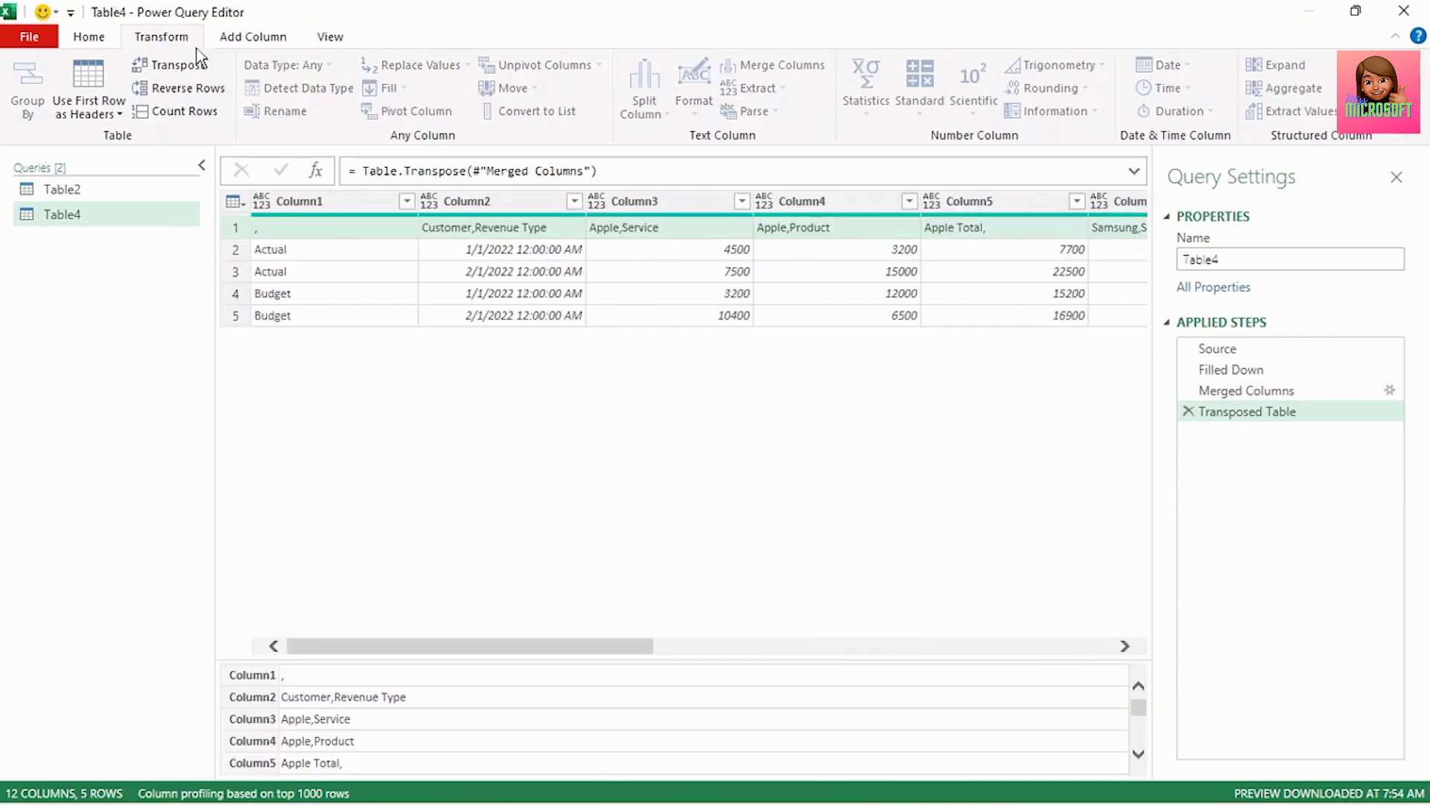
Promote the first row to headers and delete the resulting Changed Type step
left_click(101, 116)
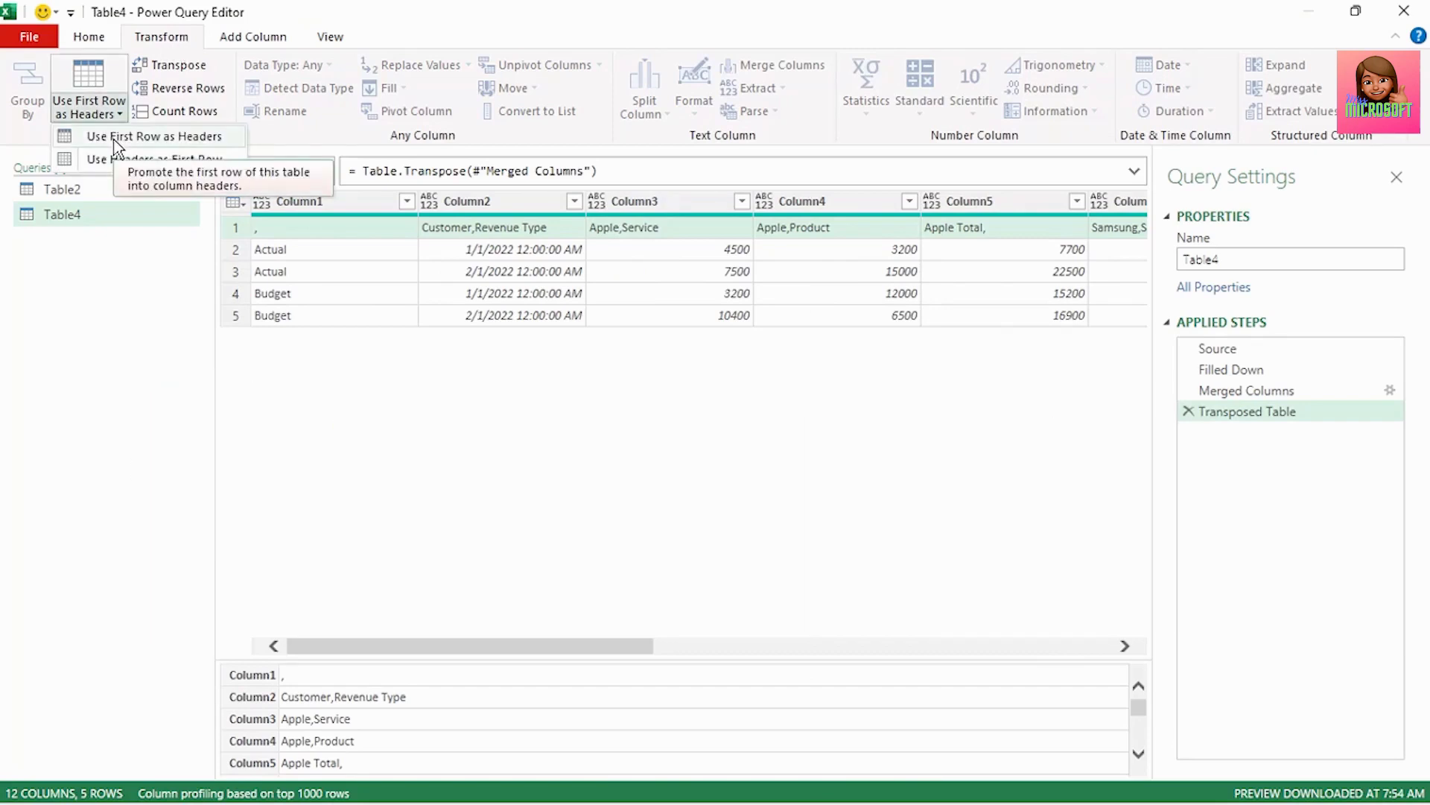
left_click(115, 137)
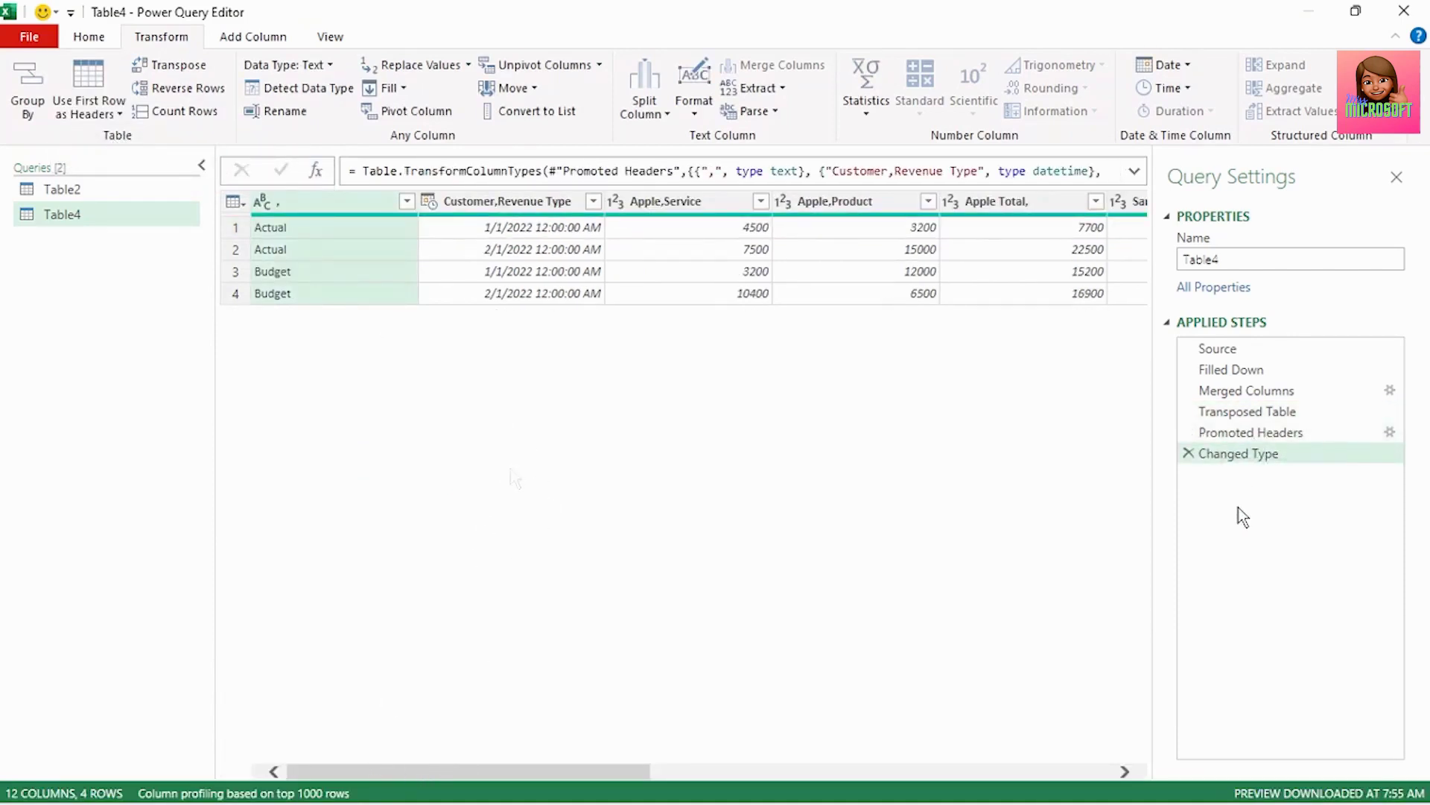
left_click(1189, 454)
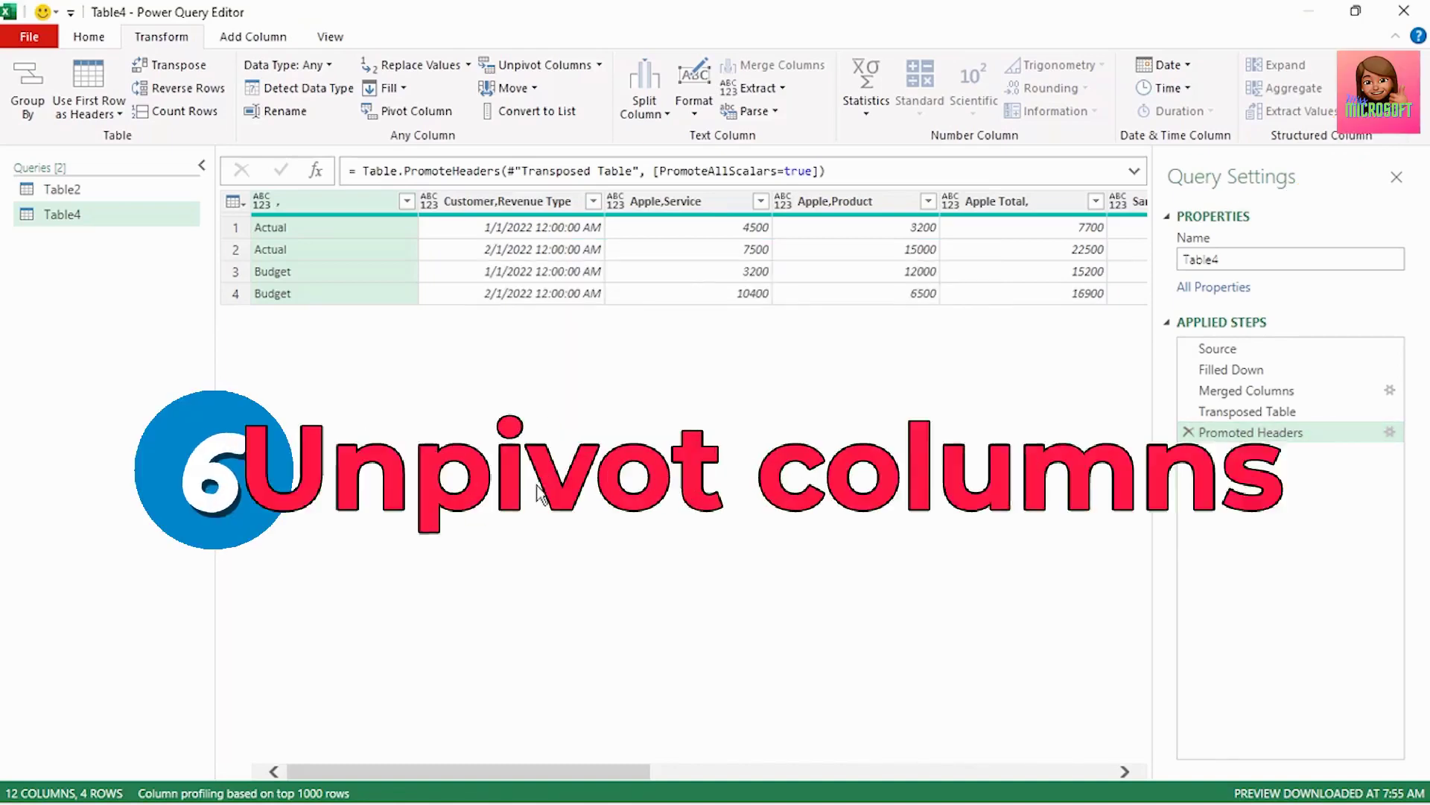
Inspect the Apple and Samsung Service and Product customer columns
left_click(659, 209)
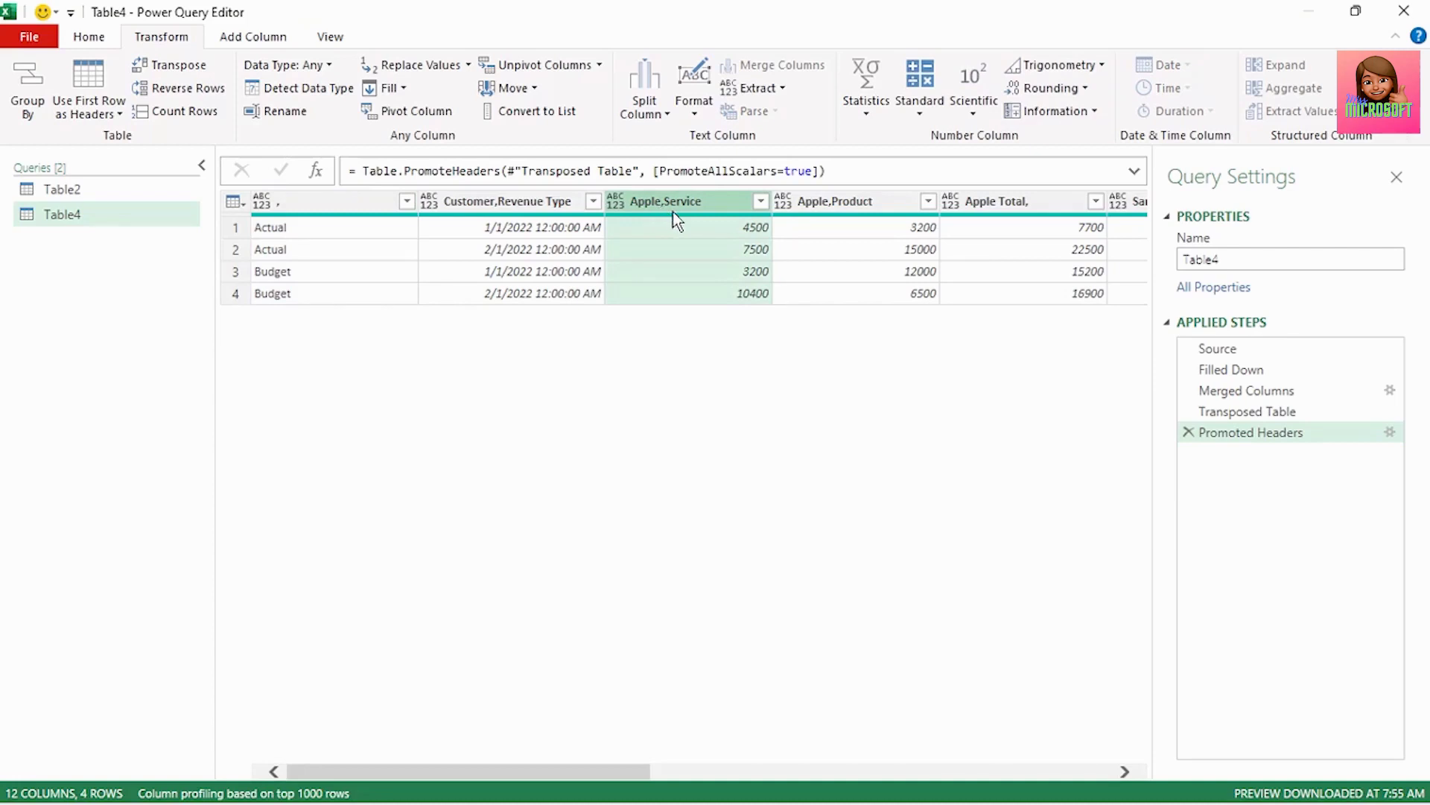
left_click(879, 208)
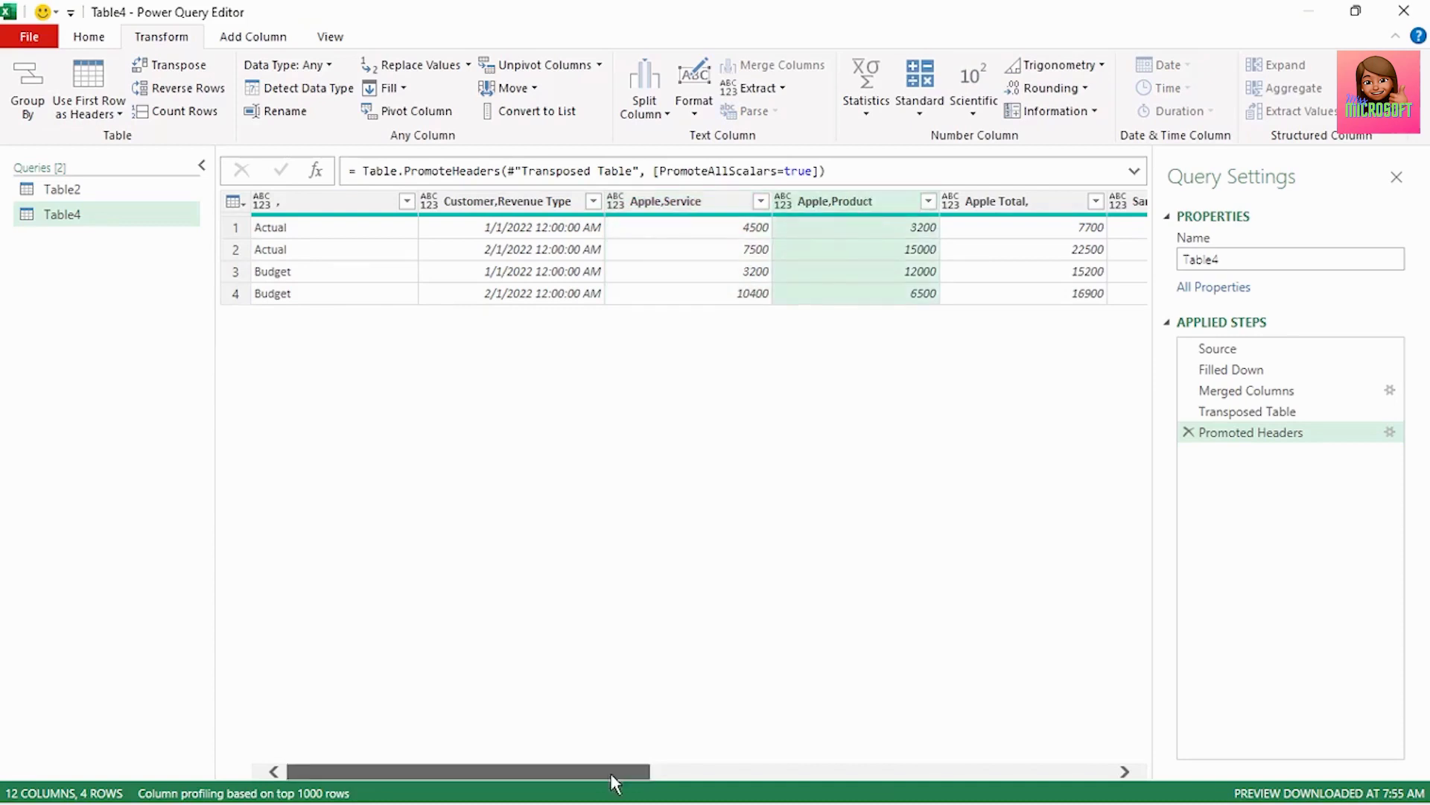
scroll(613, 774, "right", 3)
left_click(910, 211)
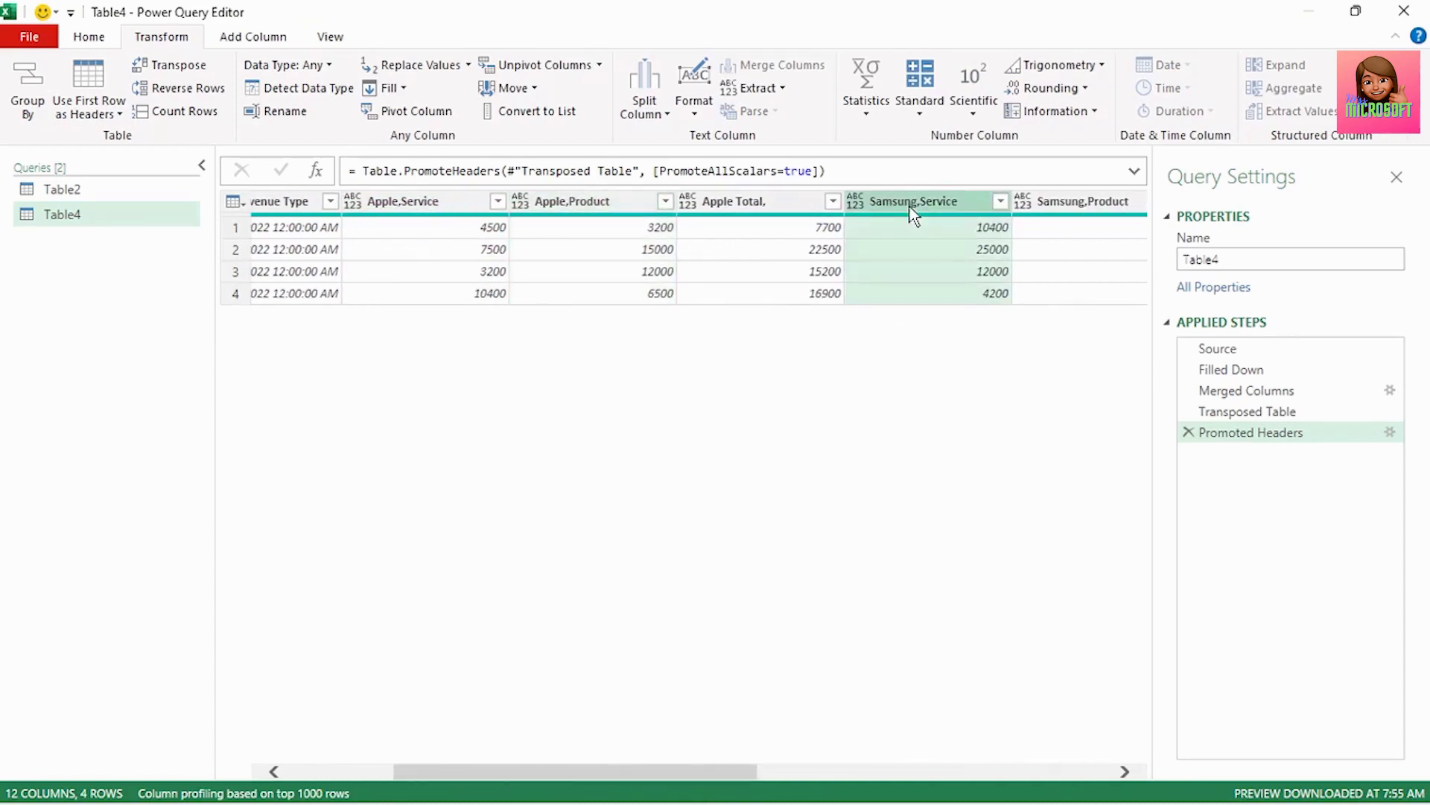
left_click(1129, 218)
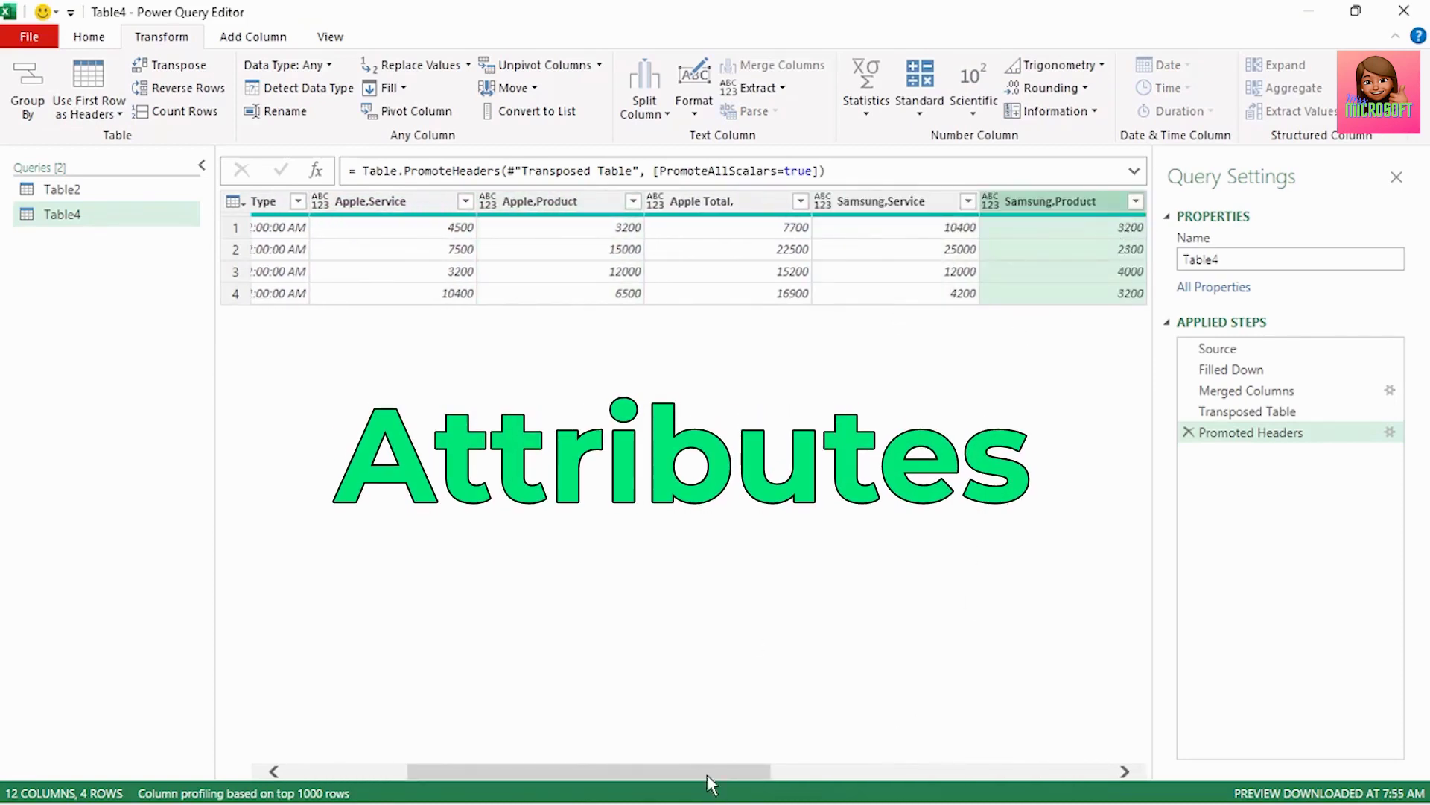
left_click_drag(713, 776, 913, 793)
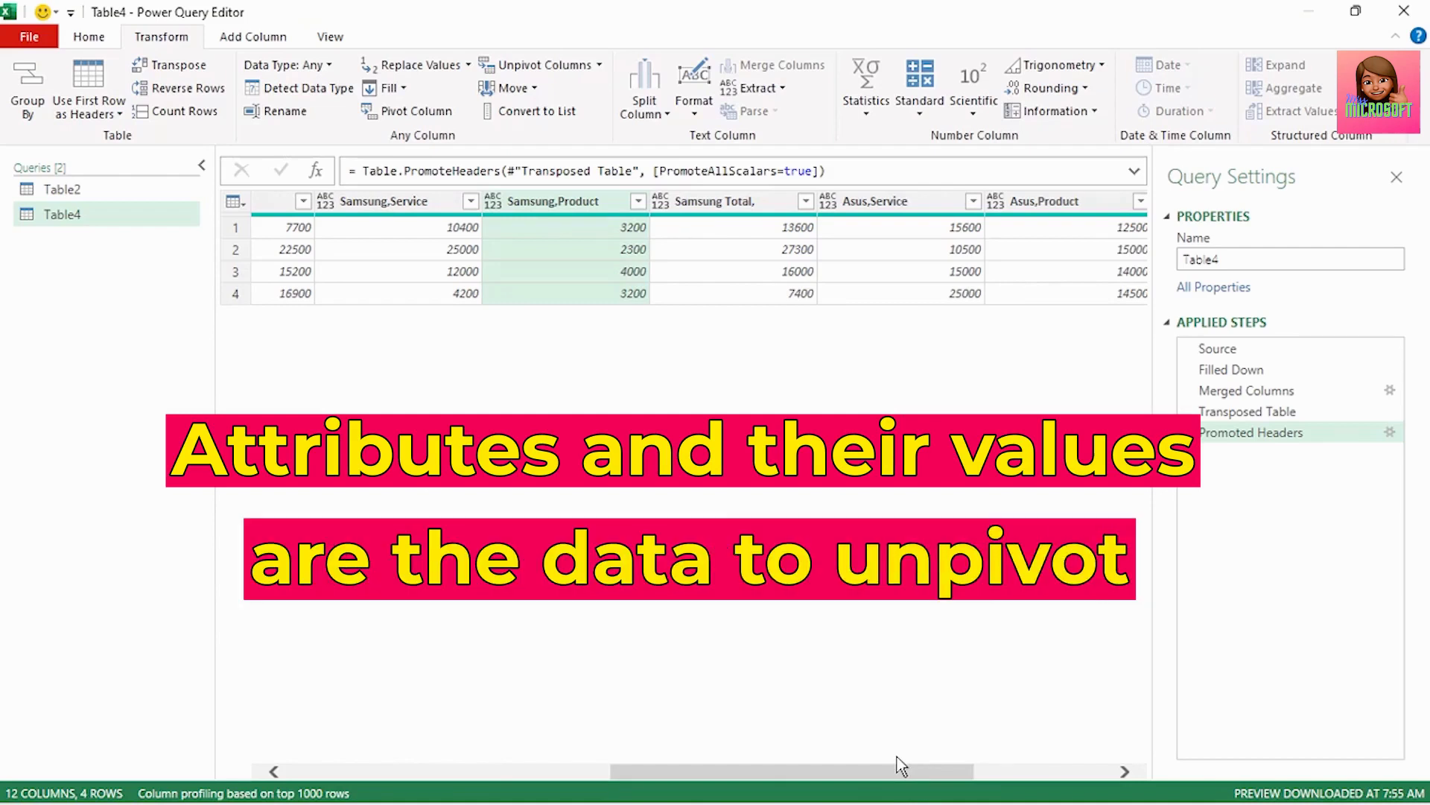
left_click_drag(902, 765, 578, 767)
Unpivot all columns except the Actual/Budget column and Customer,Revenue Type into Attribute and Value
left_click(338, 206)
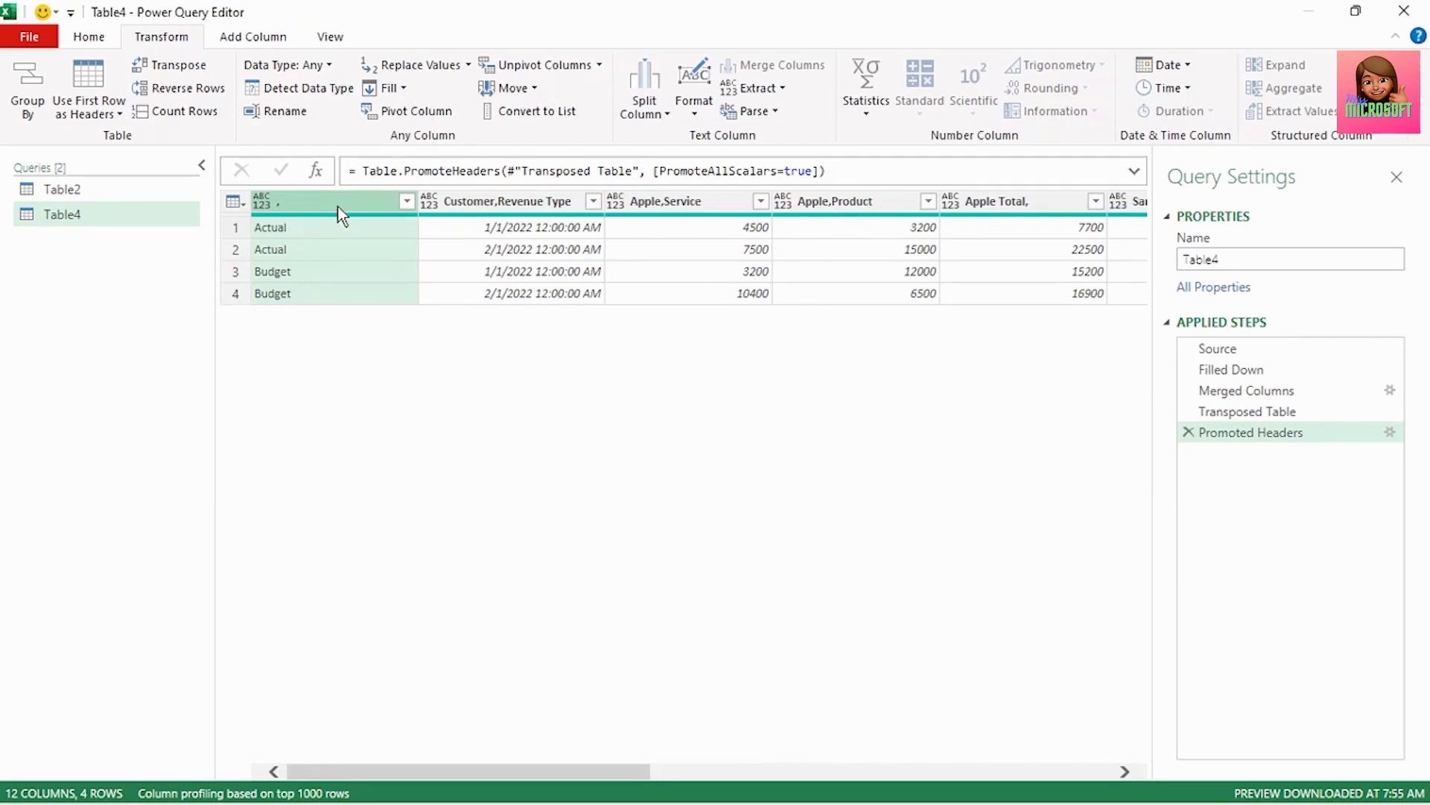
left_click(485, 212, "ctrl")
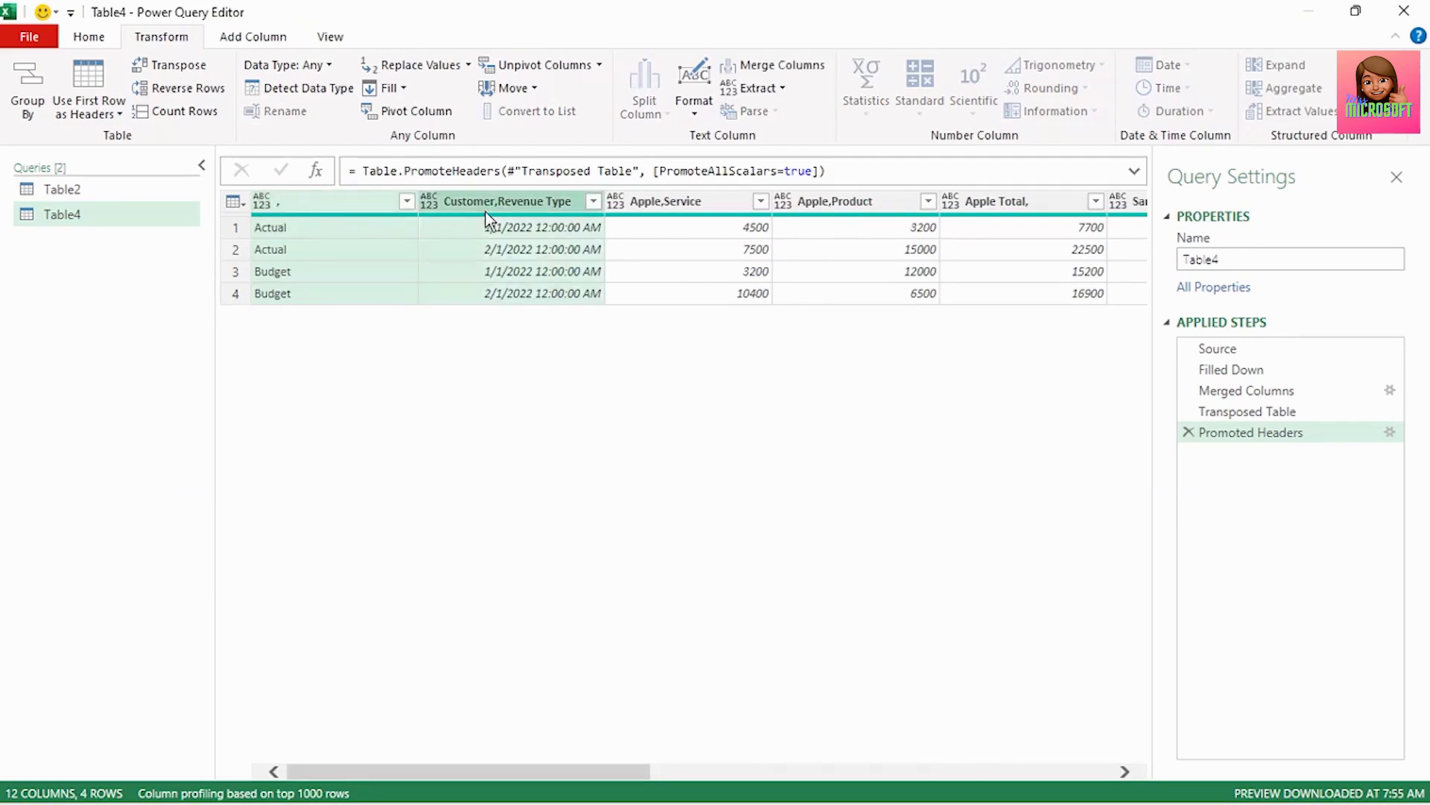
right_click(485, 212)
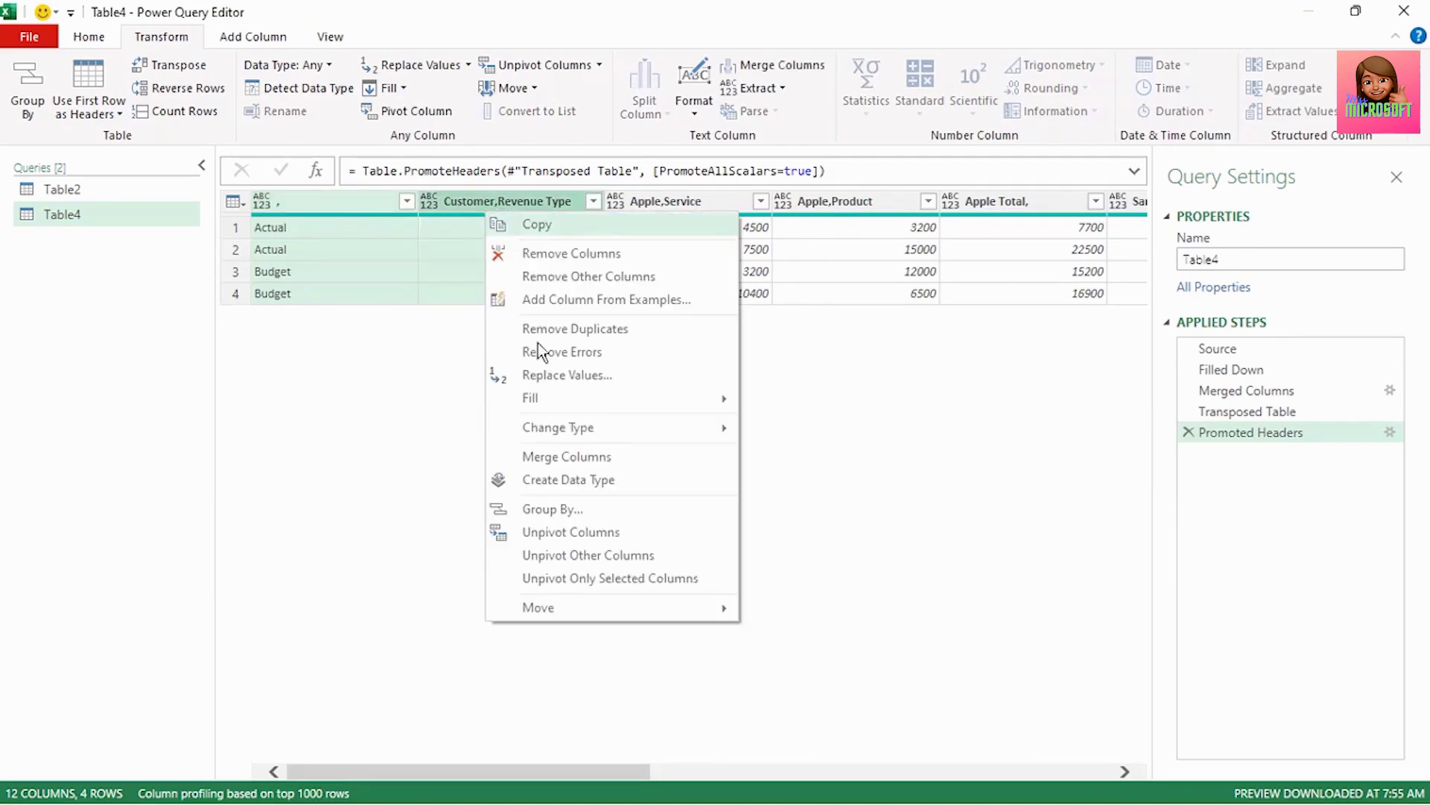
left_click(600, 557)
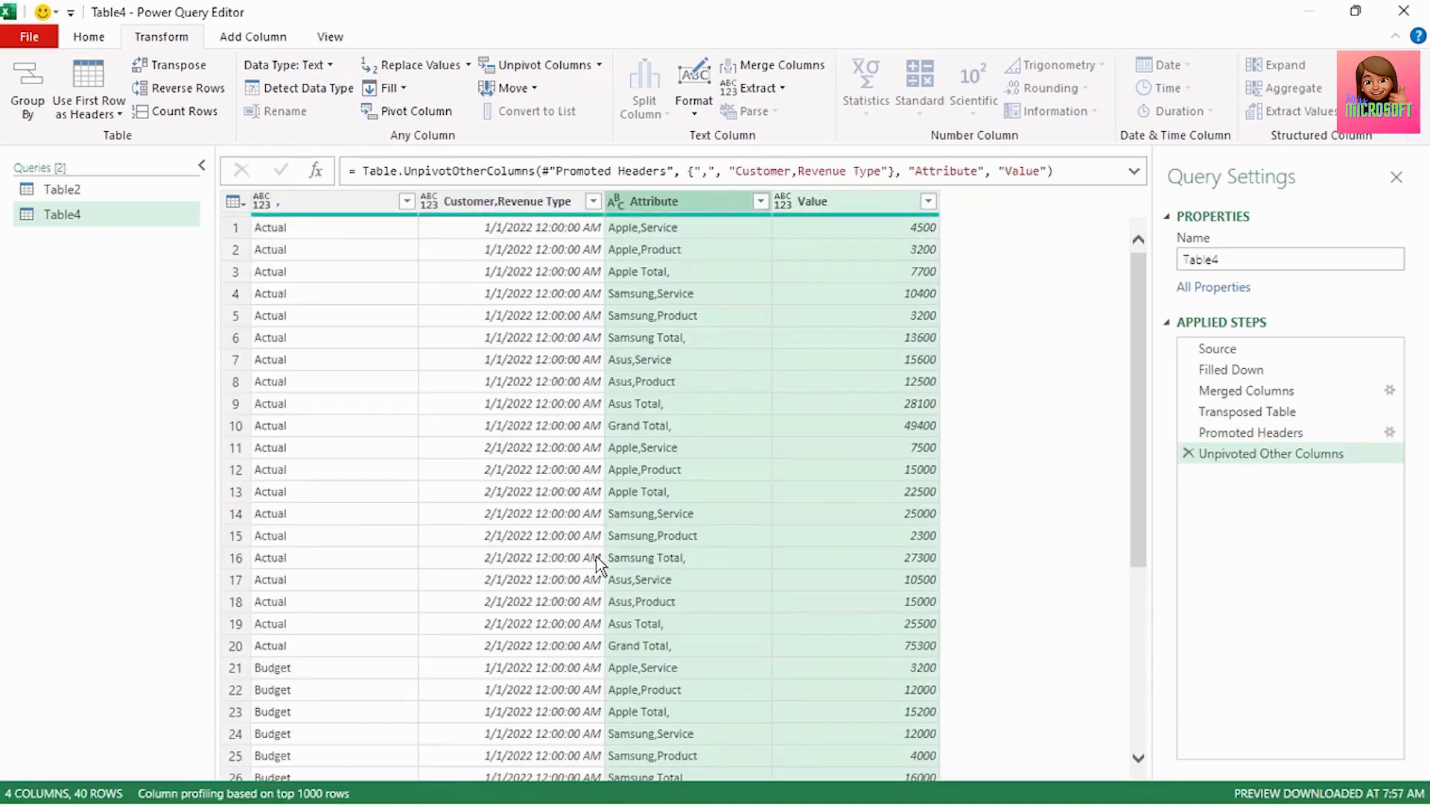
Split the Attribute column at each comma into Attribute.1 (customer) and Attribute.2 (Service/Product)
left_click(698, 203)
right_click(701, 210)
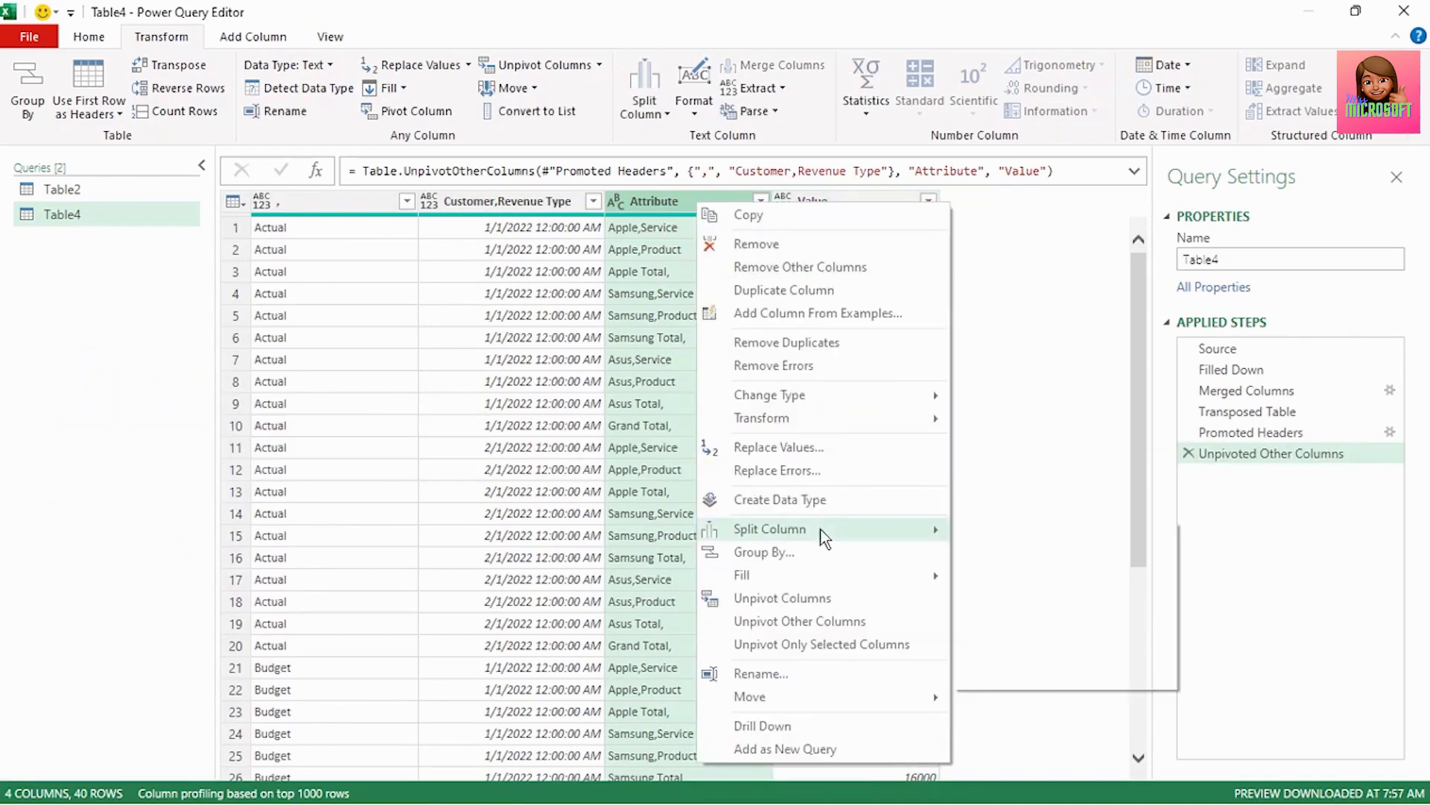
mouse_move(927, 534)
left_click(1036, 535)
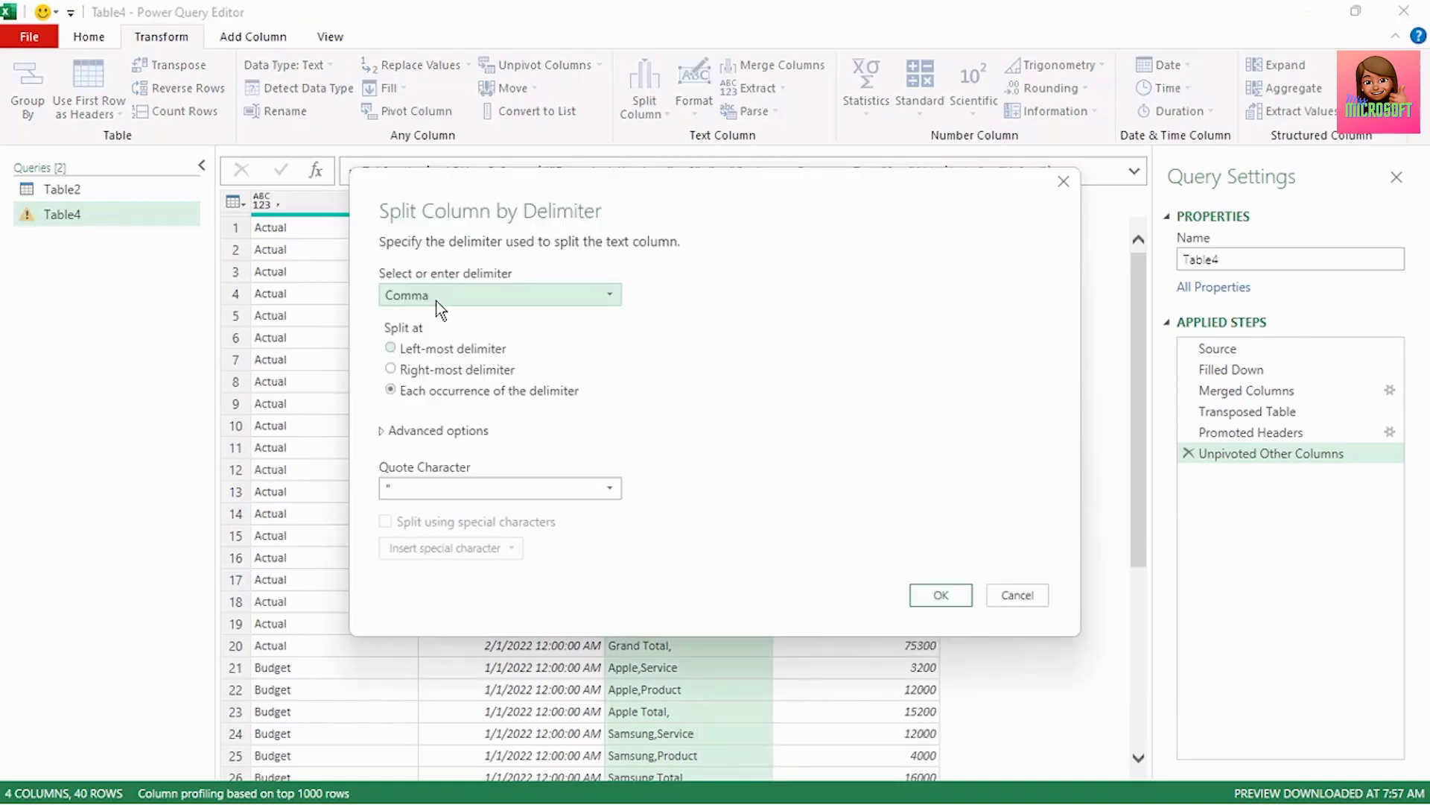
left_click(938, 595)
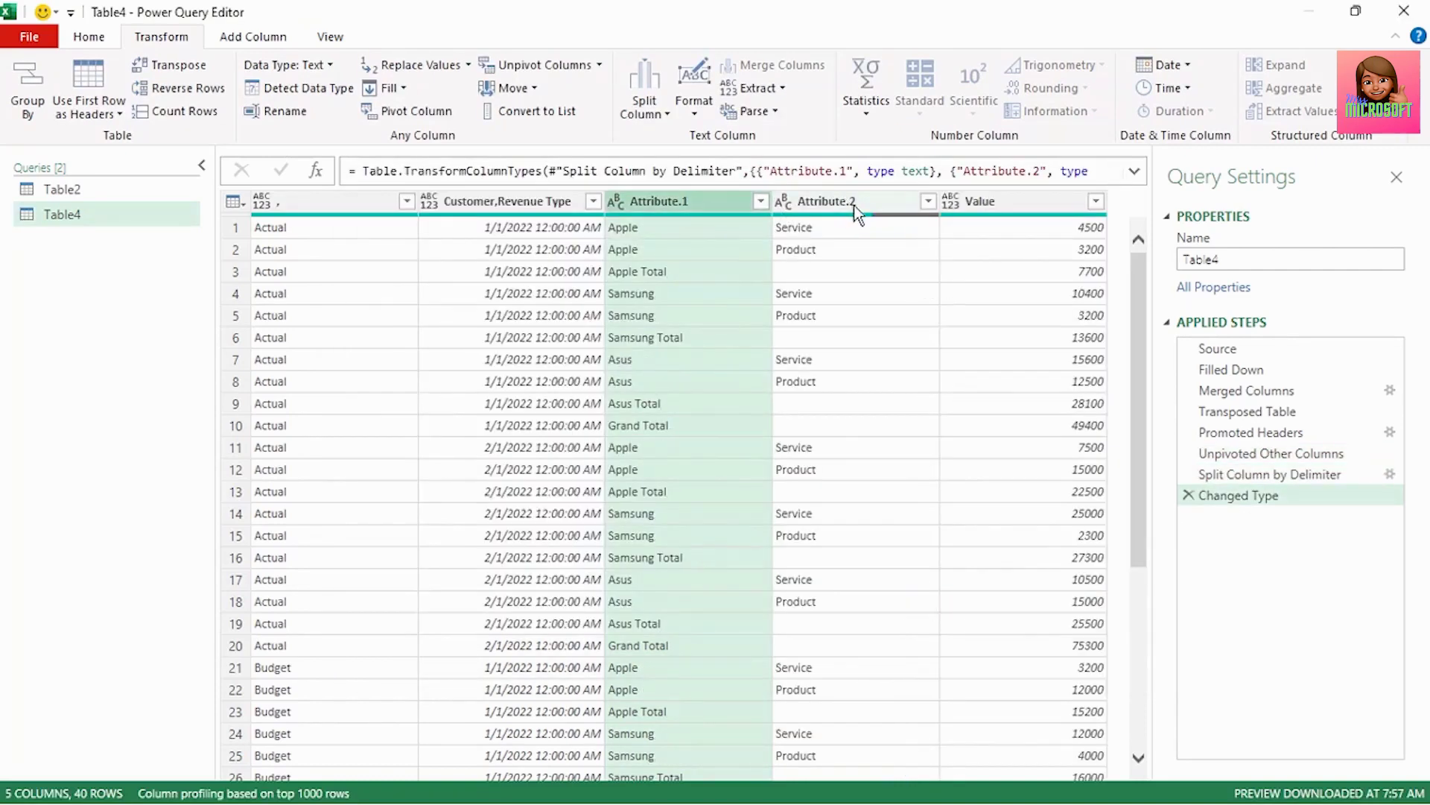
left_click(869, 214)
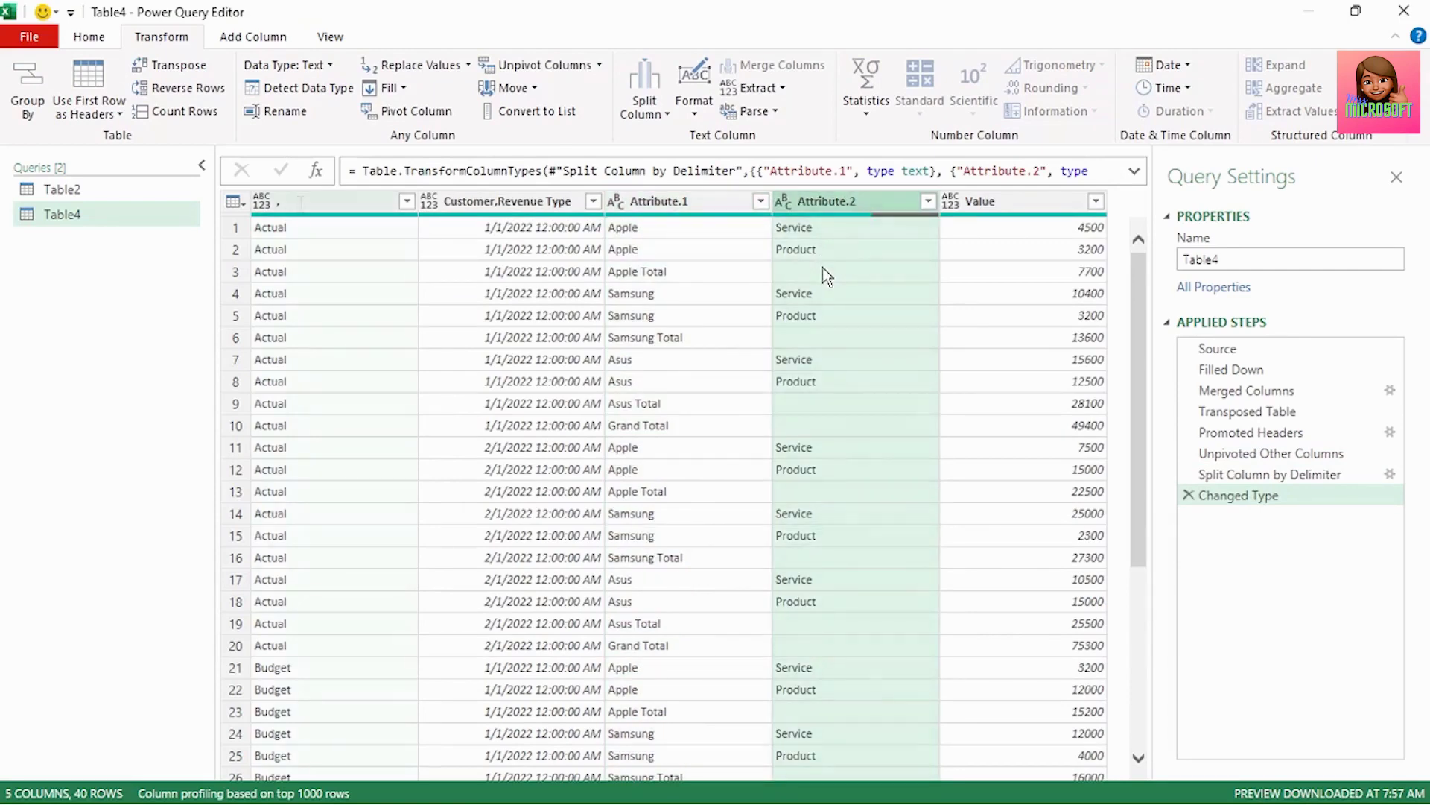
Rename the first two column headers to 'Actual or Budget' and 'Month'
double_click(301, 203)
key("Caps_Lock")
key("Caps_Lock")
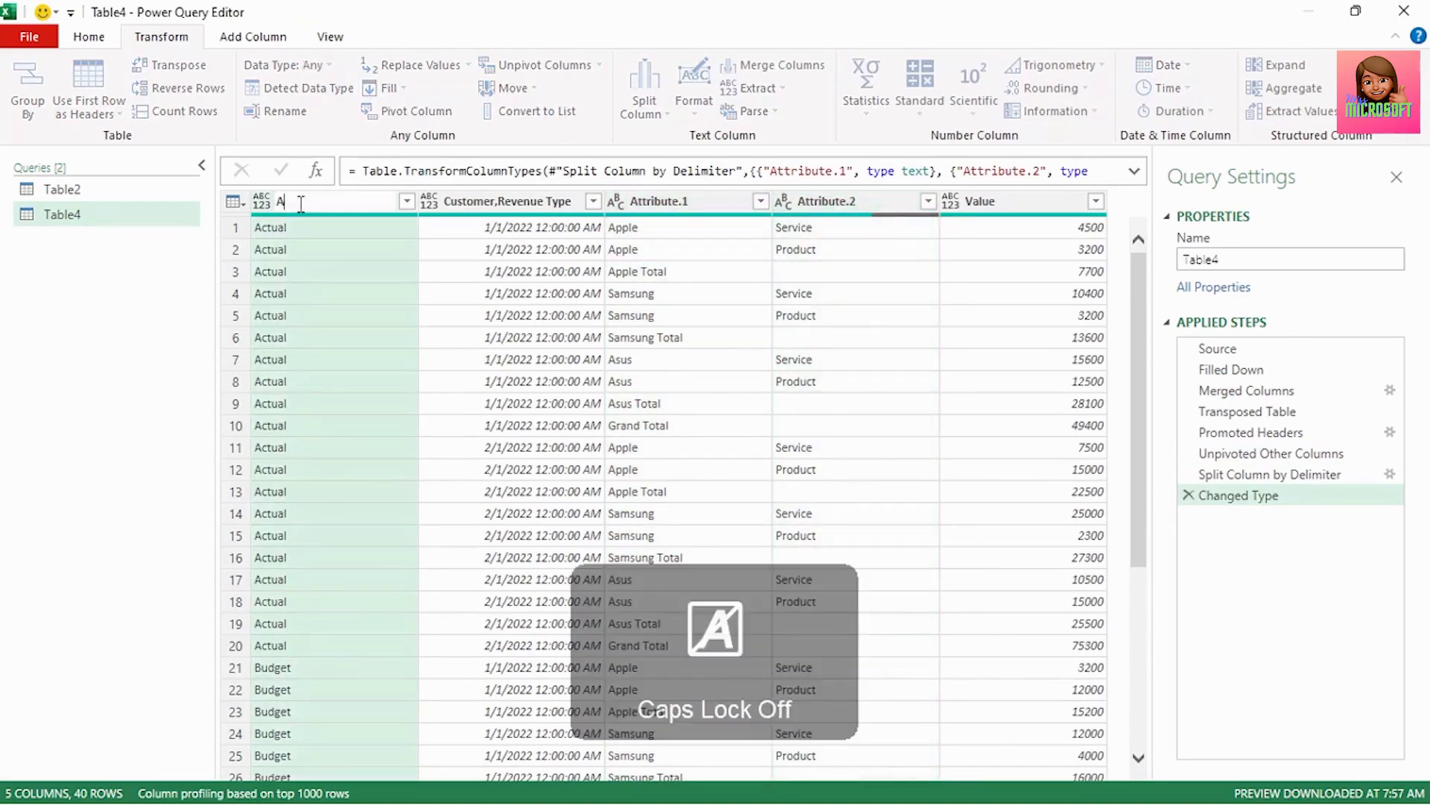
type("Actual")
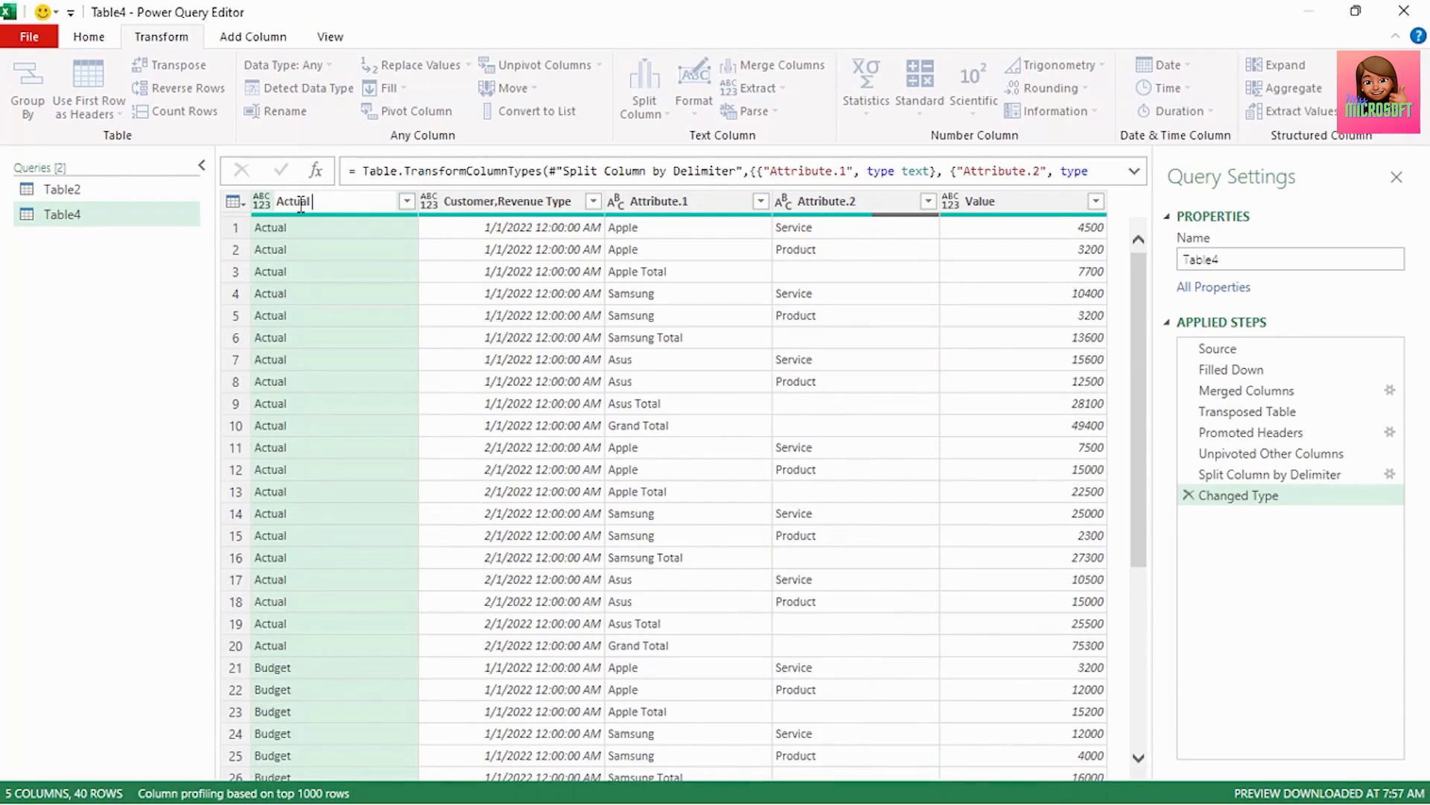
type(" or")
key("Caps_Lock")
type("B")
key("Caps_Lock")
type("udget")
double_click(491, 201)
key("Caps_Lock")
type("M")
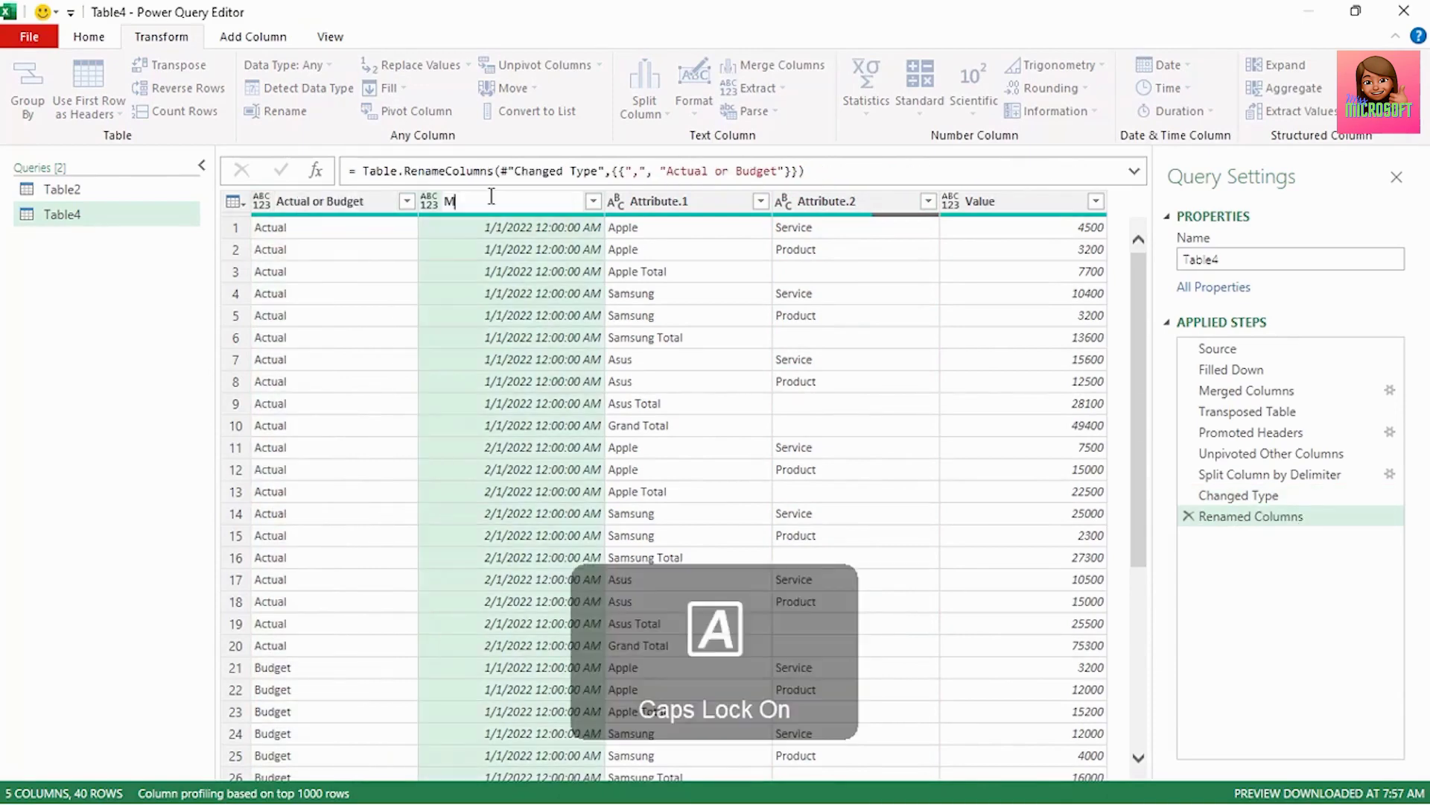
Rename Attribute.1, Attribute.2 and Value to 'Customer', 'Revenue Type' and 'Sales Value'
key("Caps_Lock")
type("onth")
key("Return")
double_click(718, 201)
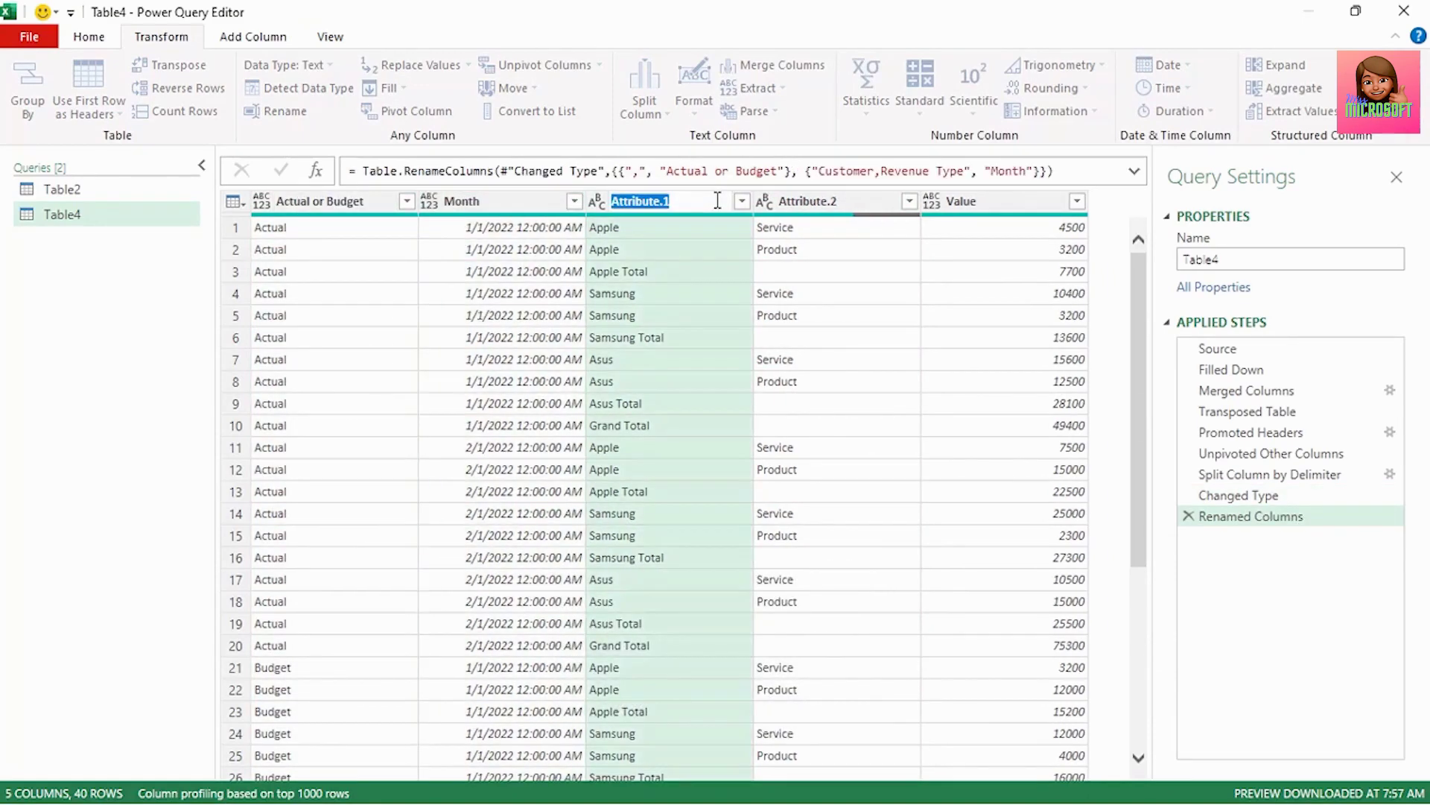
key("Caps_Lock")
type("C")
key("Caps_Lock")
type("ustomer")
key("Return")
double_click(809, 201)
type("Revenue Type")
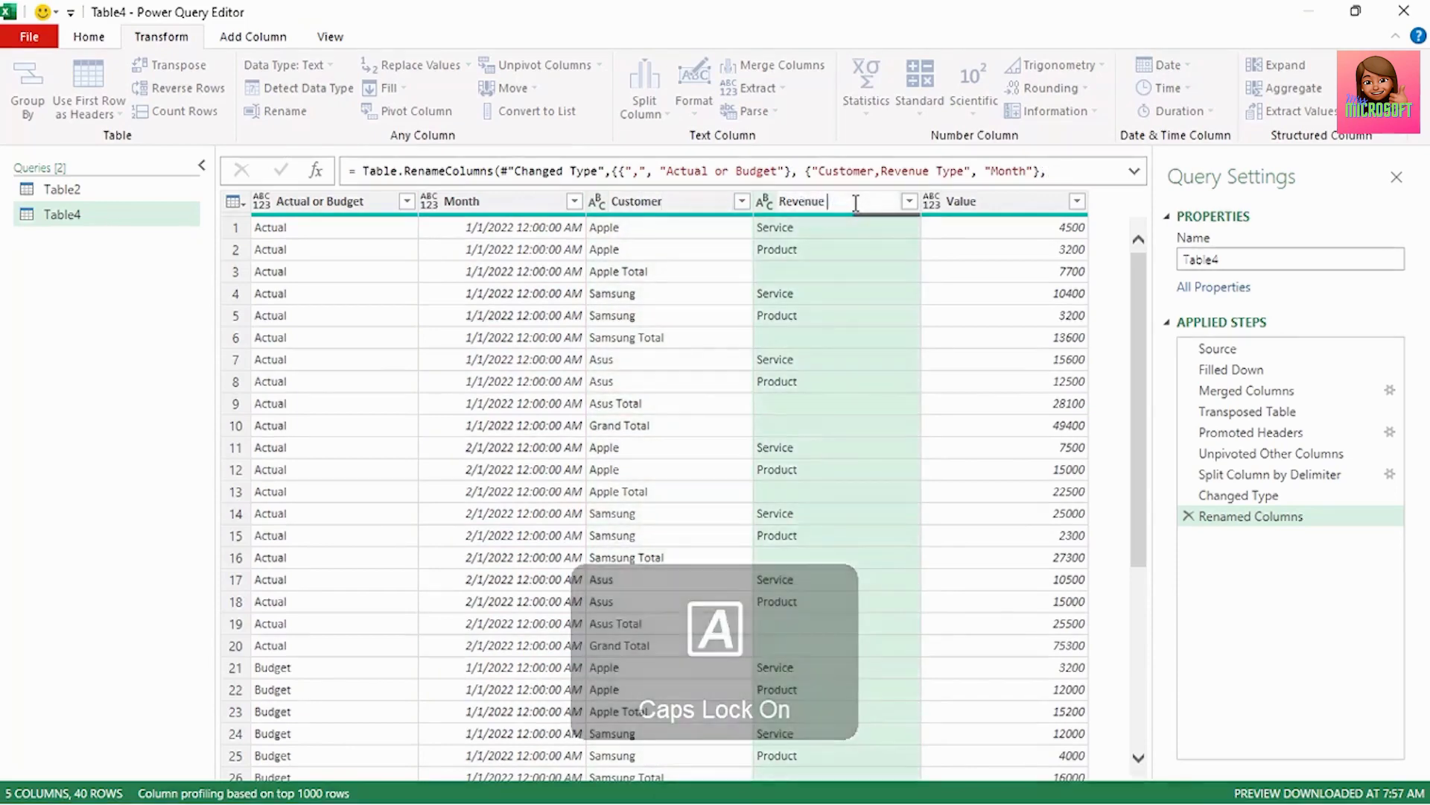
key("Return")
double_click(1019, 198)
key("Caps_Lock")
type("S")
key("Caps_Lock")
type("ales Value")
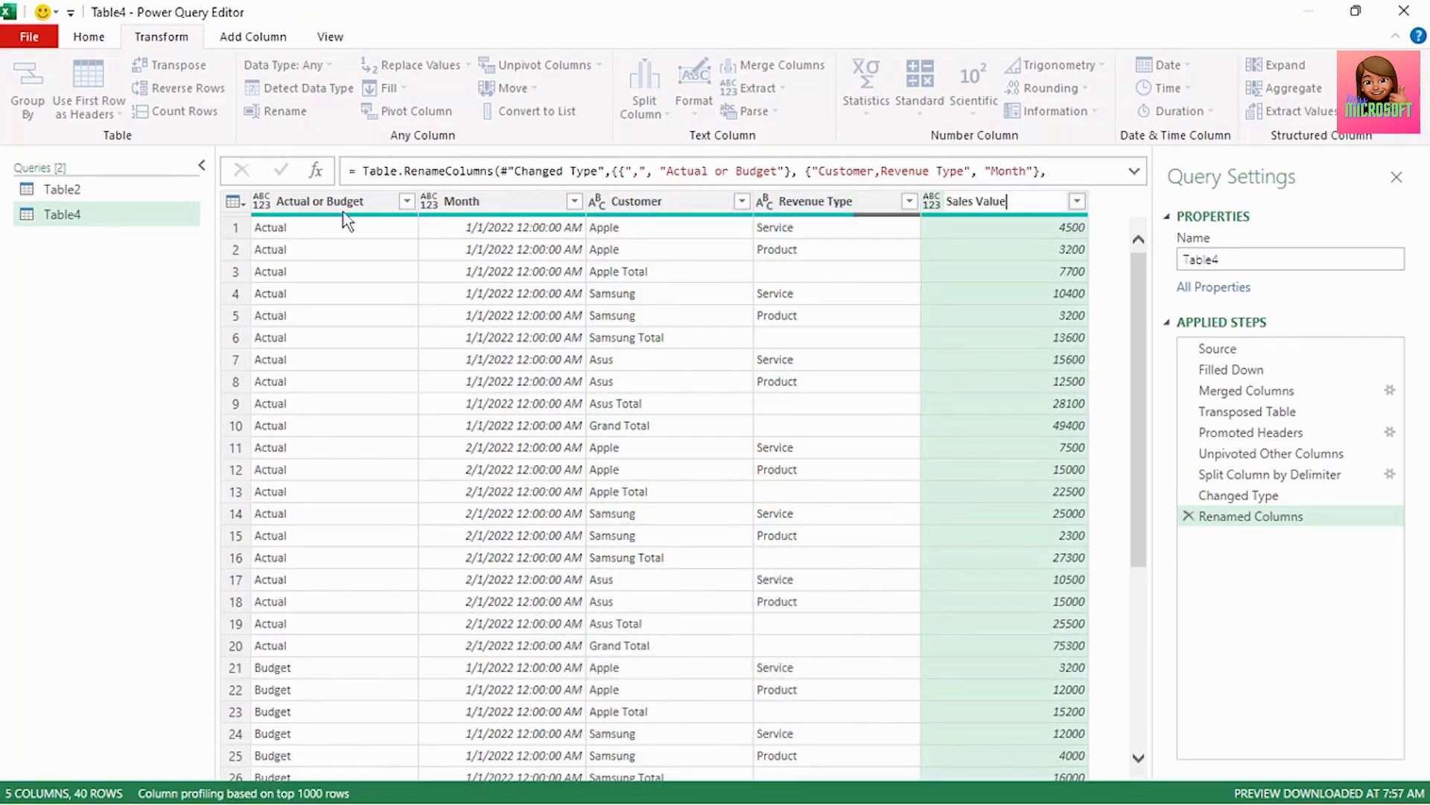
left_click(742, 201)
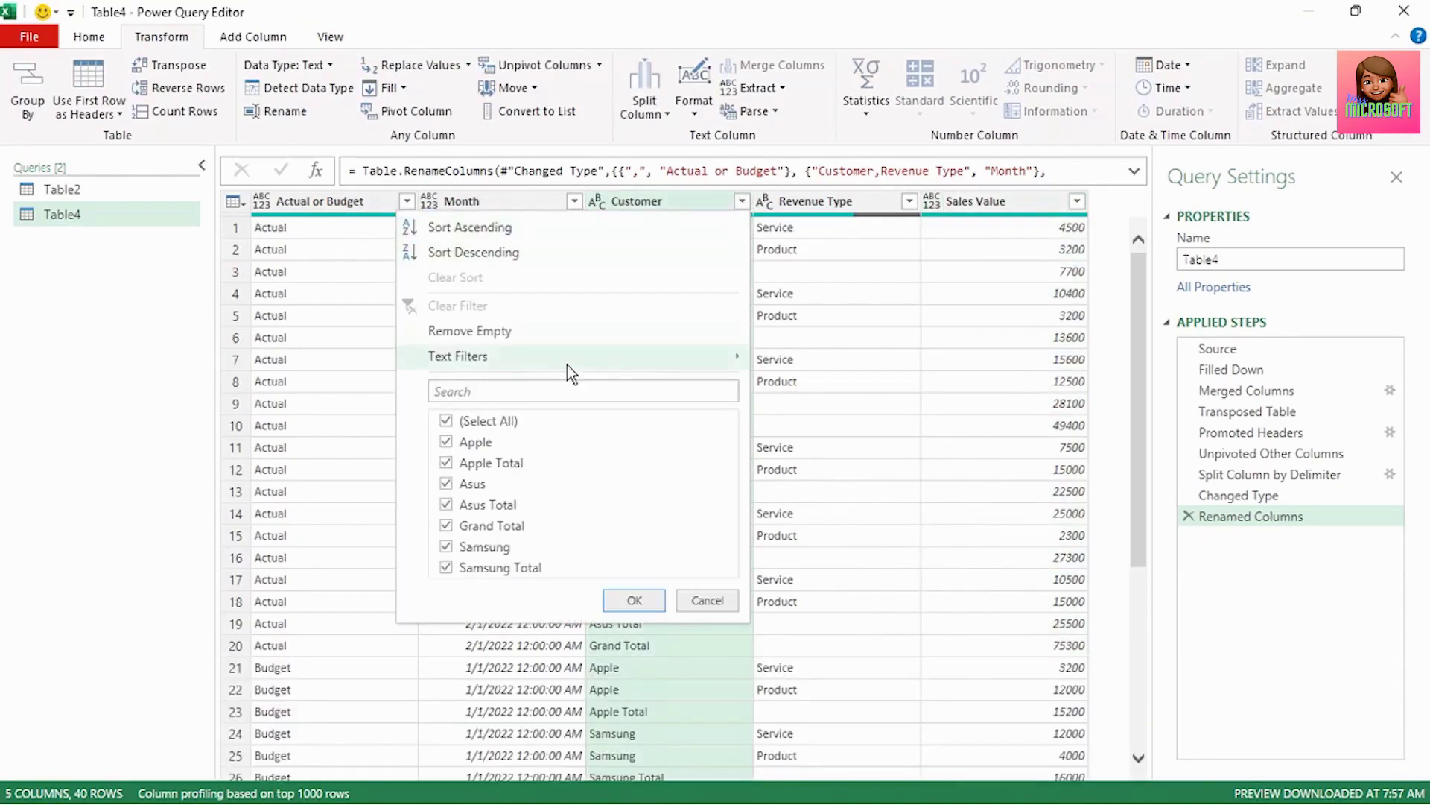
Filter the Customer column to exclude rows ending with 'Total'
mouse_move(566, 364)
left_click(841, 495)
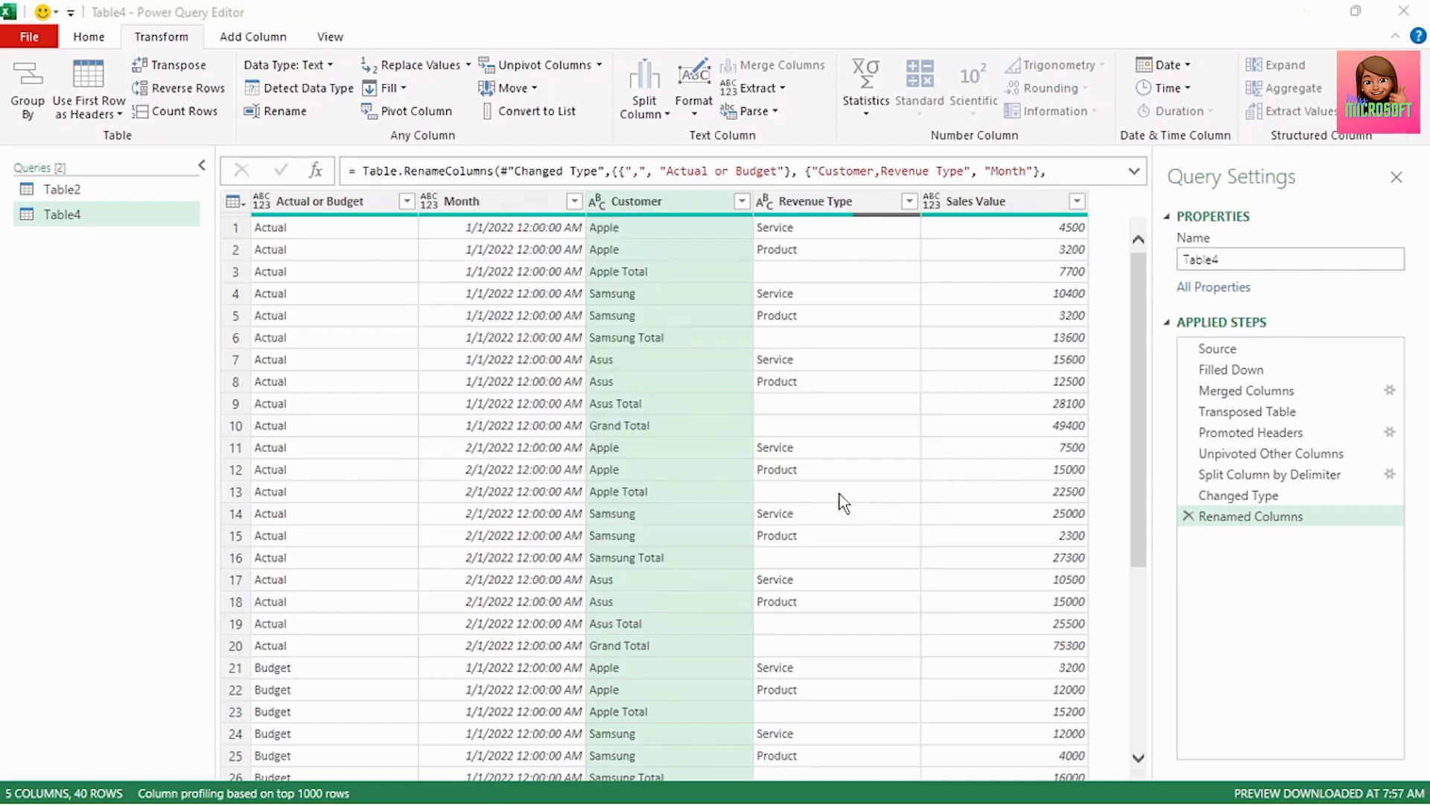
left_click(683, 402)
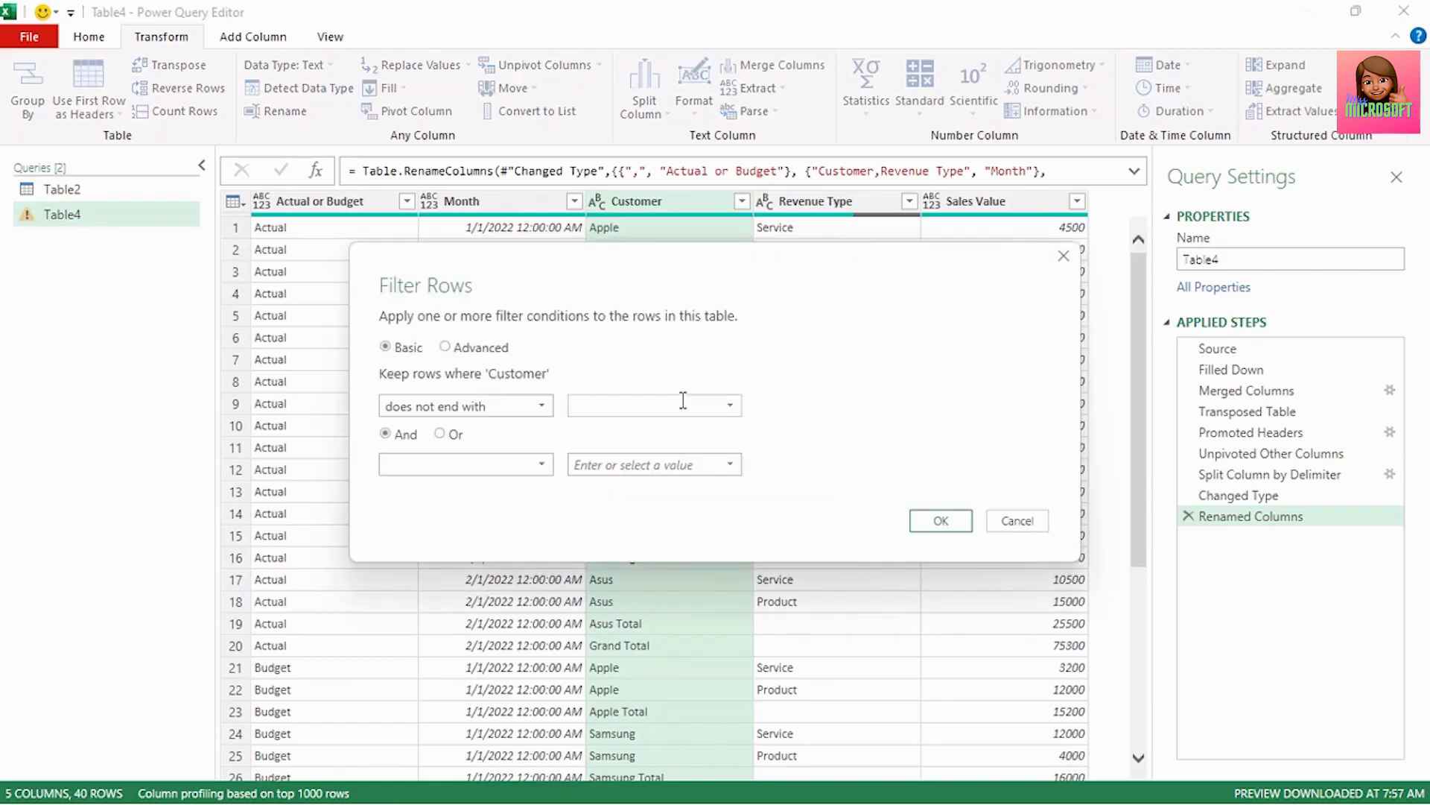
left_click(934, 522)
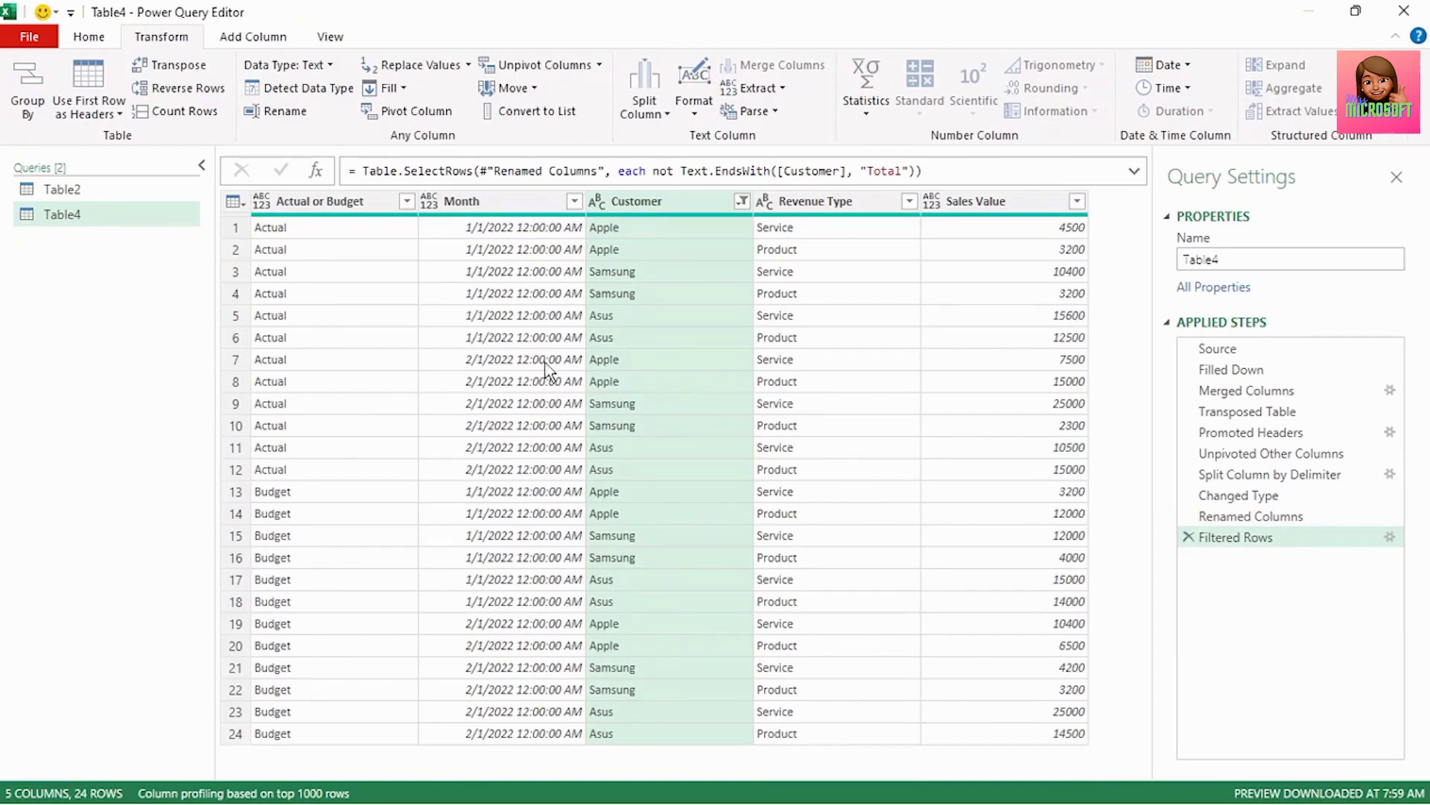
Set data types: Actual or Budget to Text, Month to Date, Sales Value to Currency
left_click(266, 203)
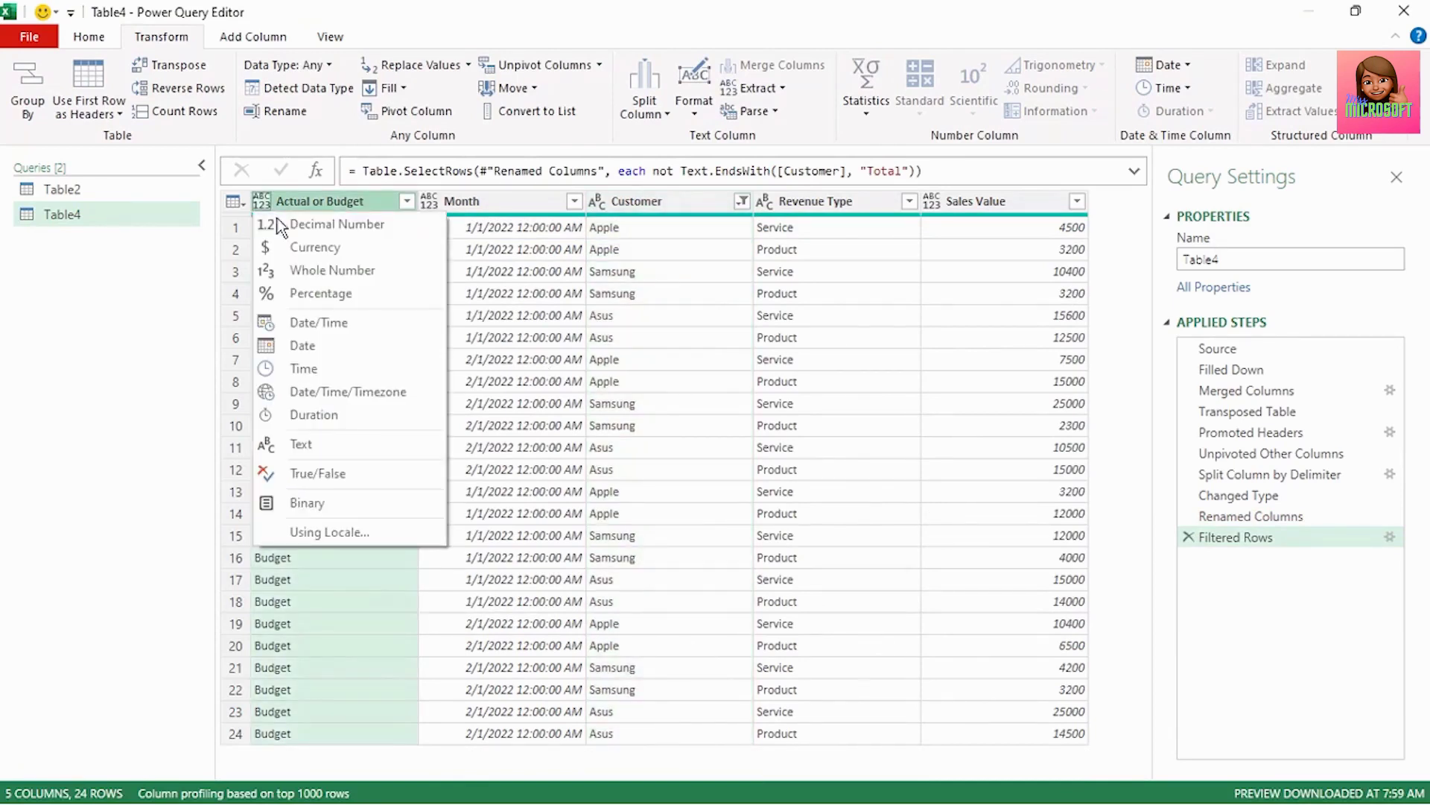
left_click(304, 445)
left_click(430, 202)
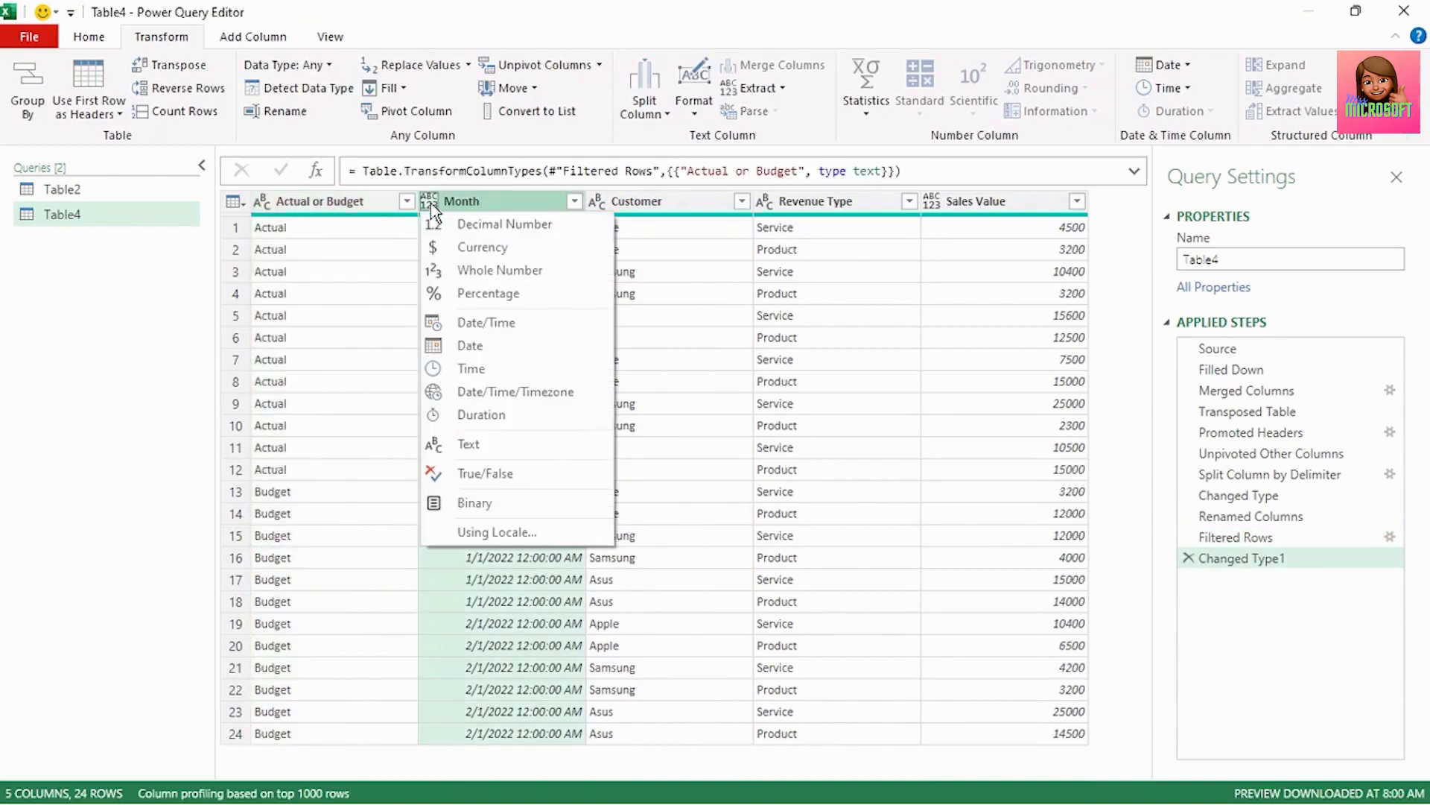
left_click(469, 345)
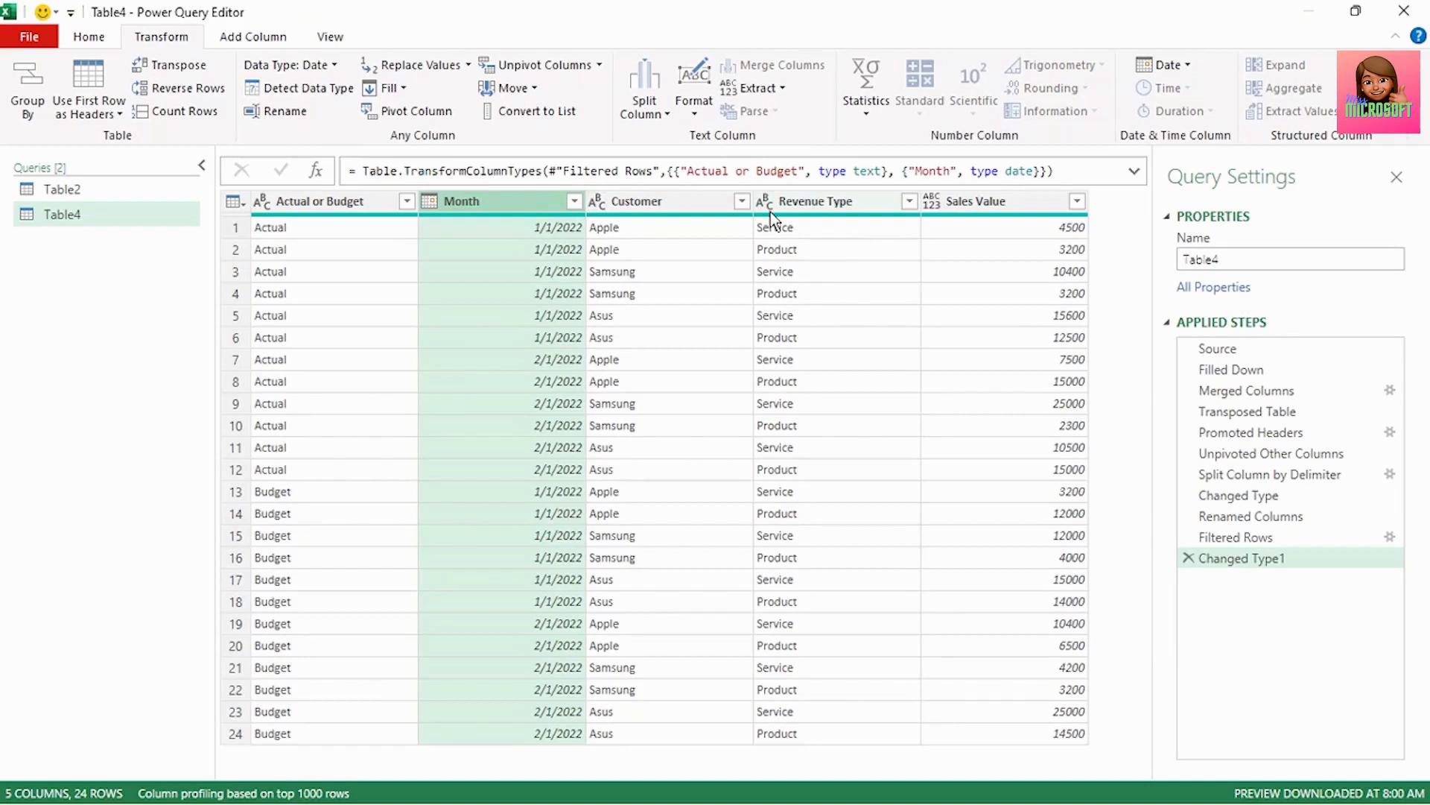
left_click(932, 201)
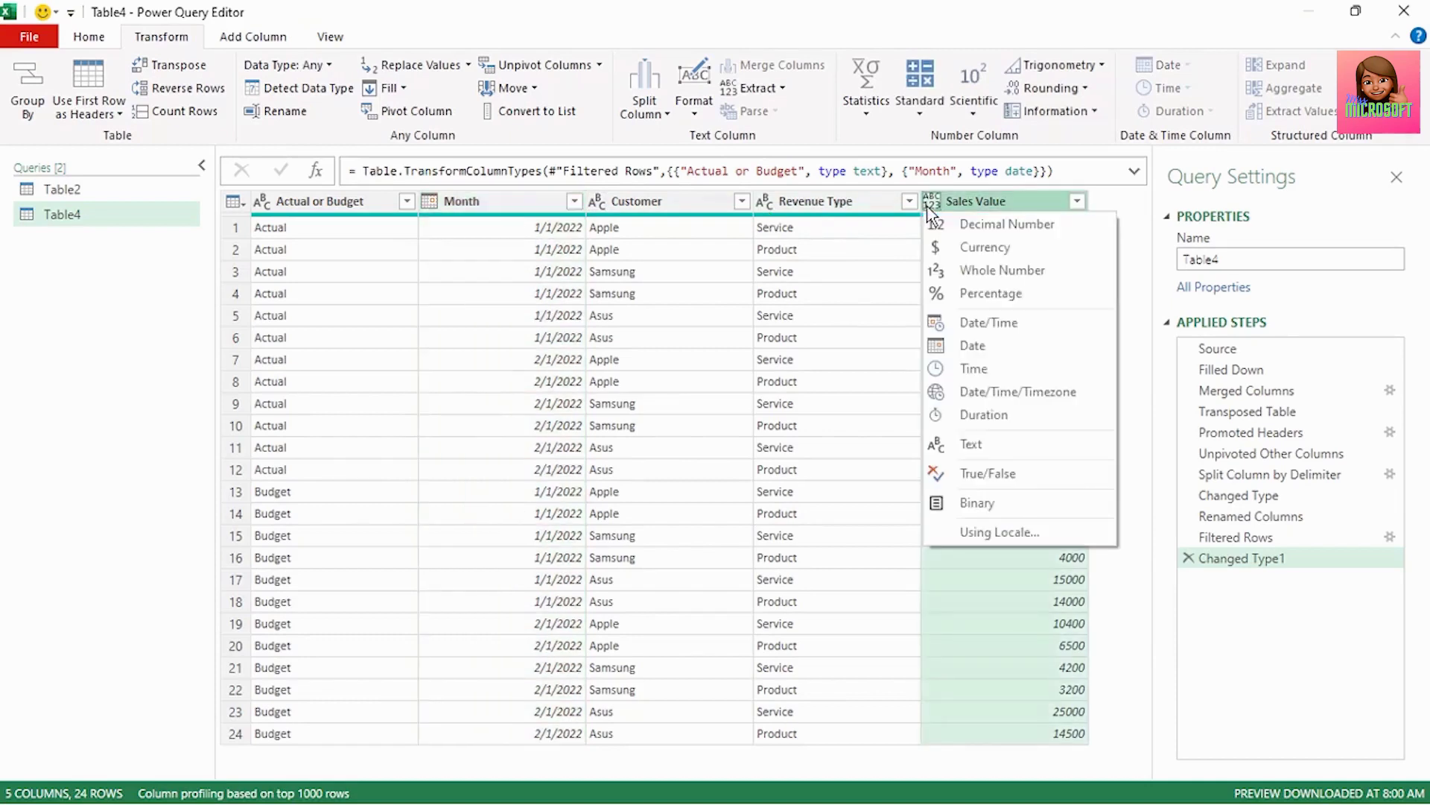
left_click(969, 248)
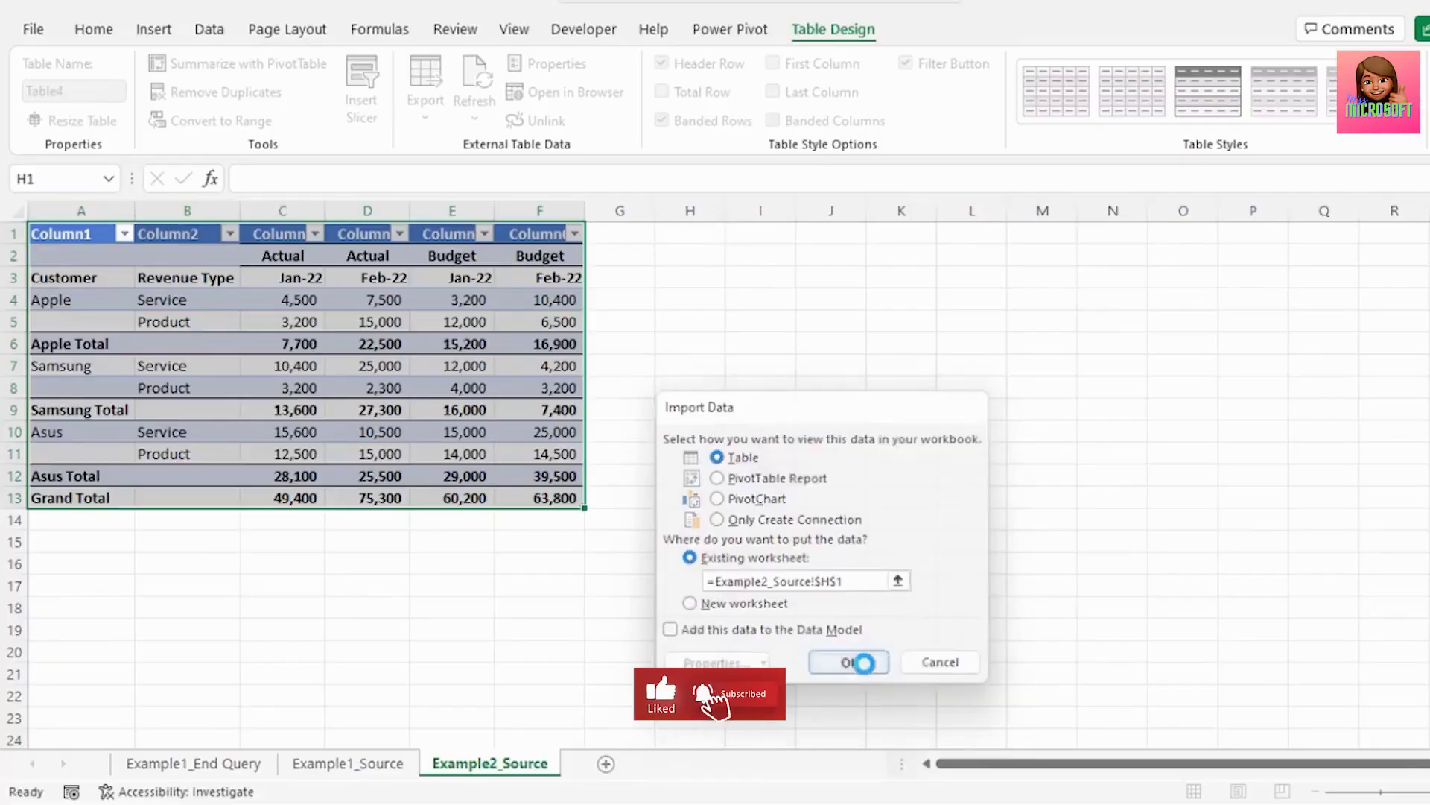
Load the query as a table at Example2_Source!$H$1, then select the new Mar-22 Budget figures
left_click(864, 663)
scroll(1120, 738, "down", 1)
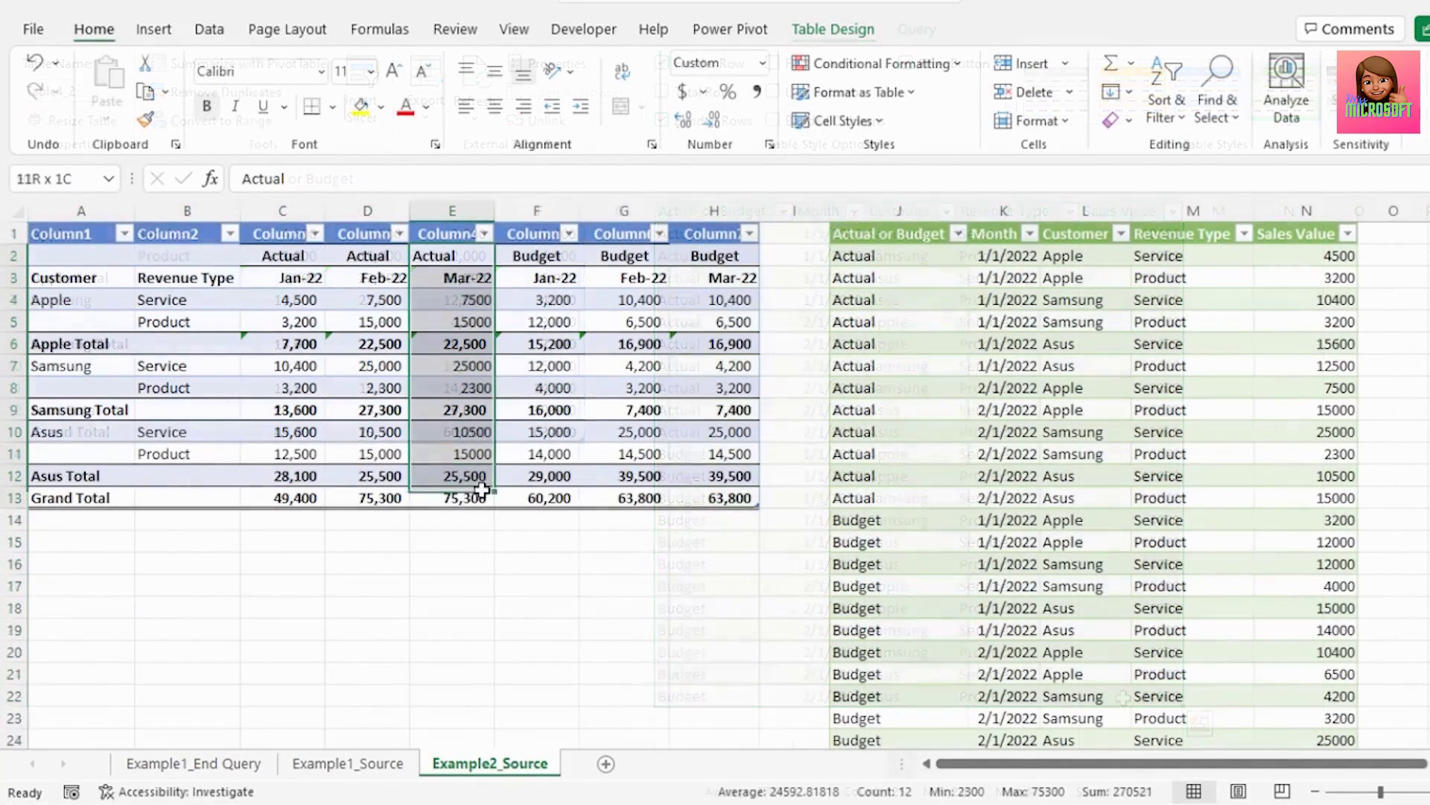
left_click_drag(727, 255, 741, 494)
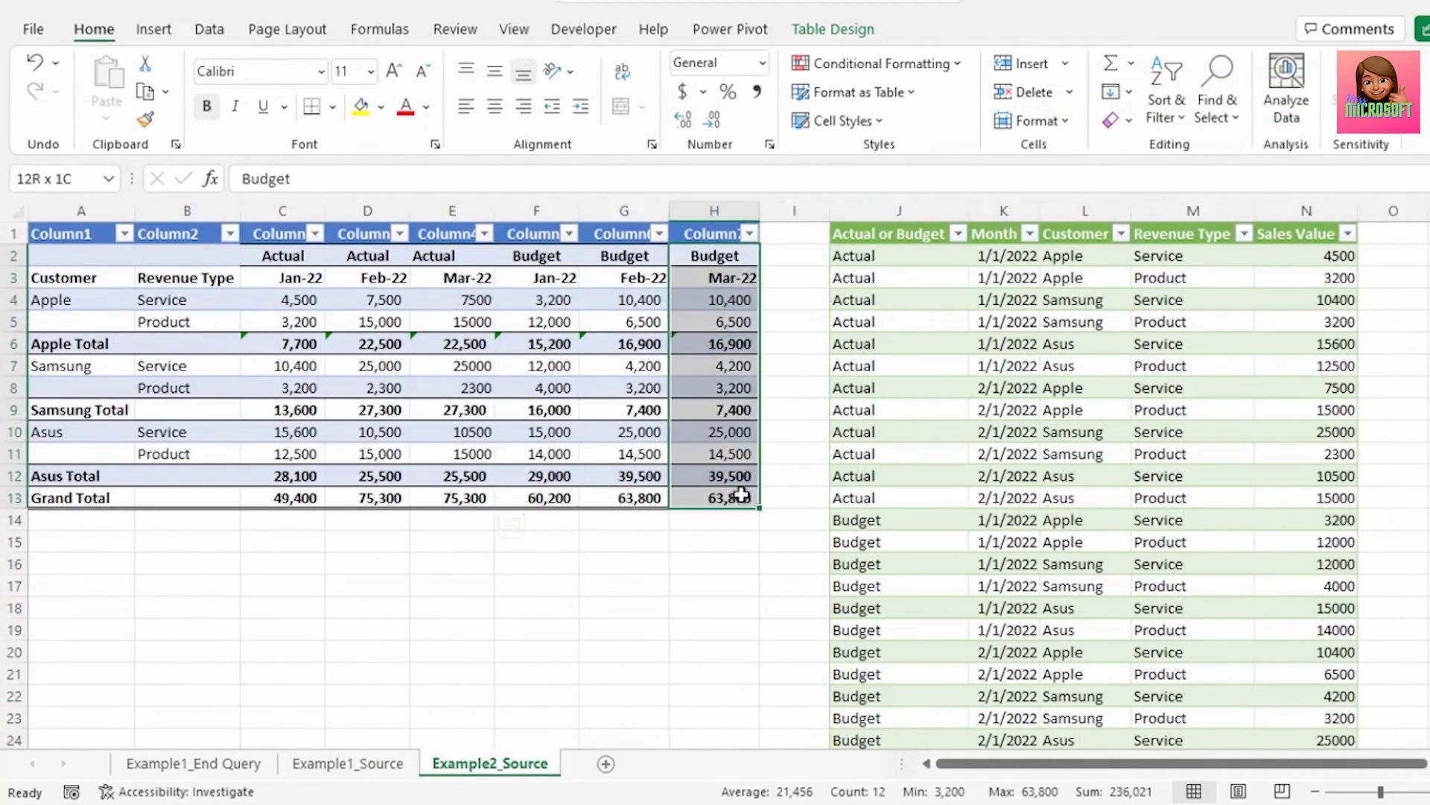
Refresh the loaded query table so the 3/1/2022 March rows appear
left_click(1013, 299)
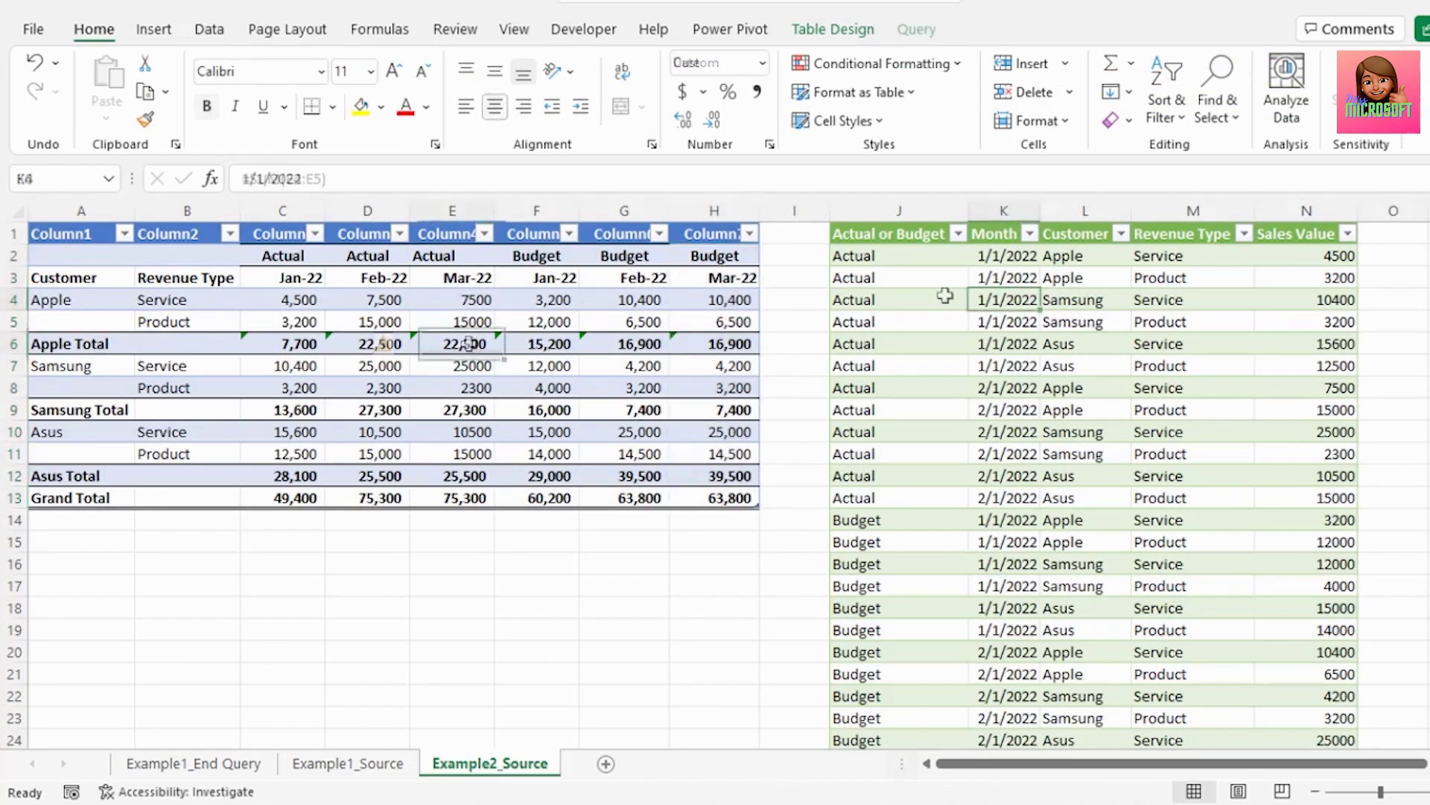
right_click(1030, 295)
left_click(1090, 339)
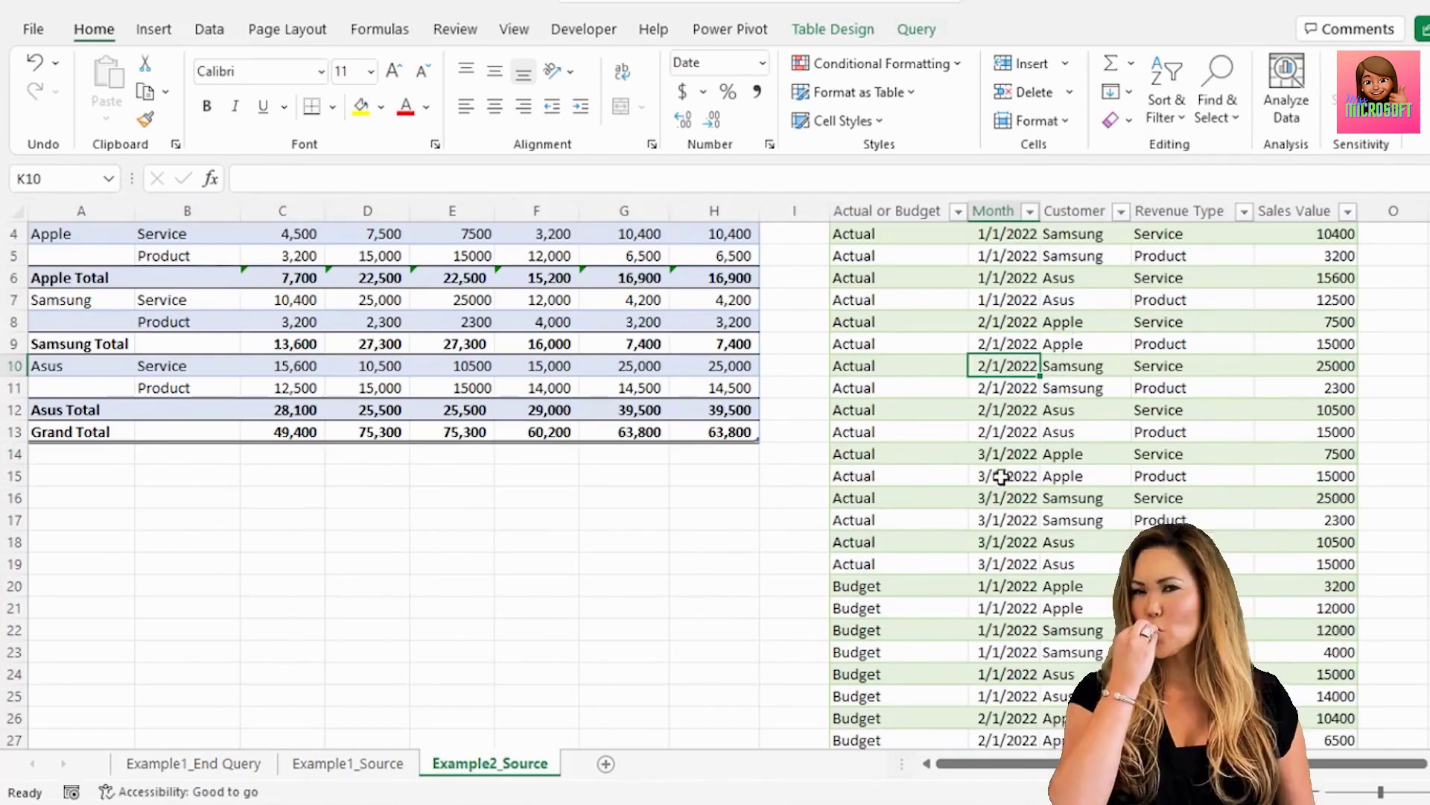
left_click(1002, 452)
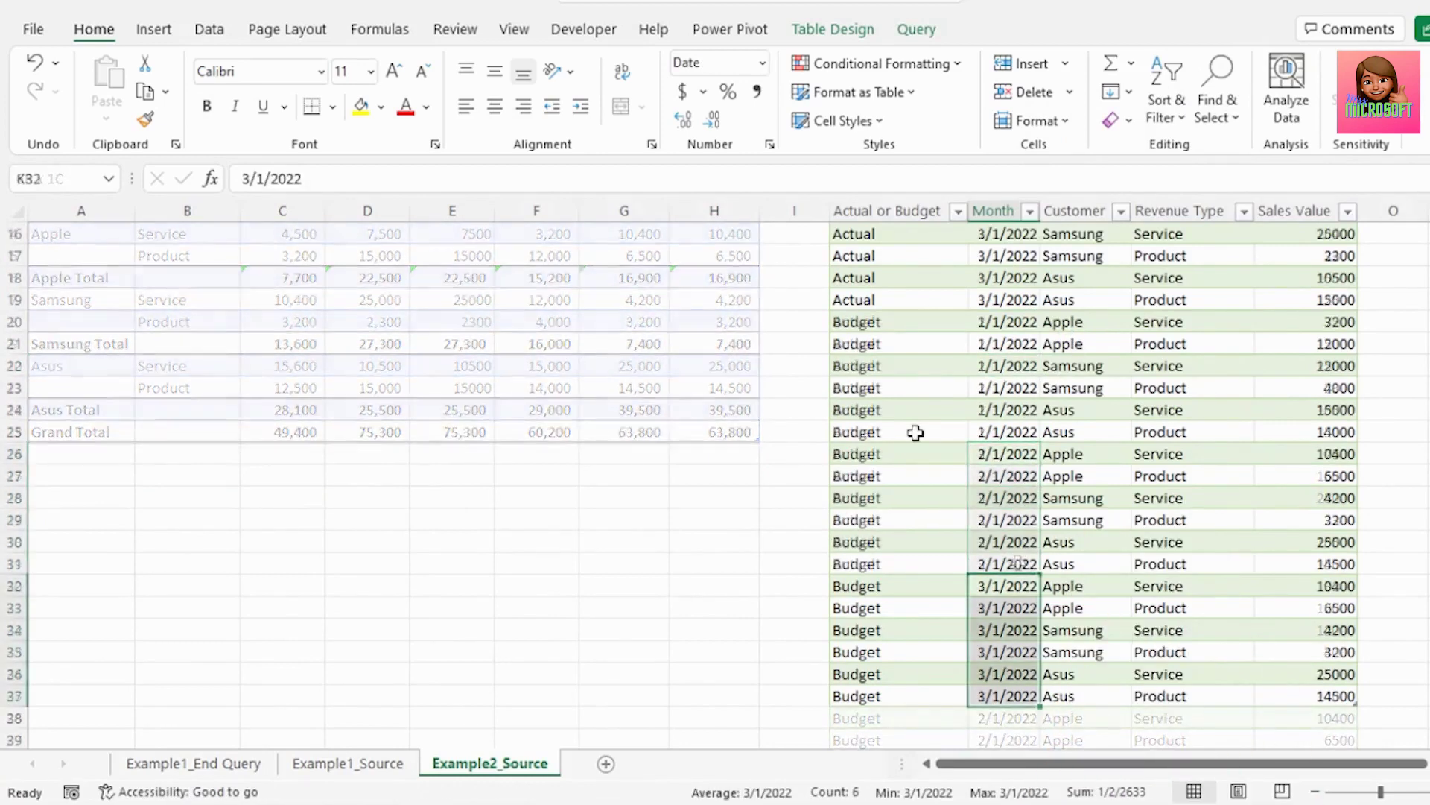